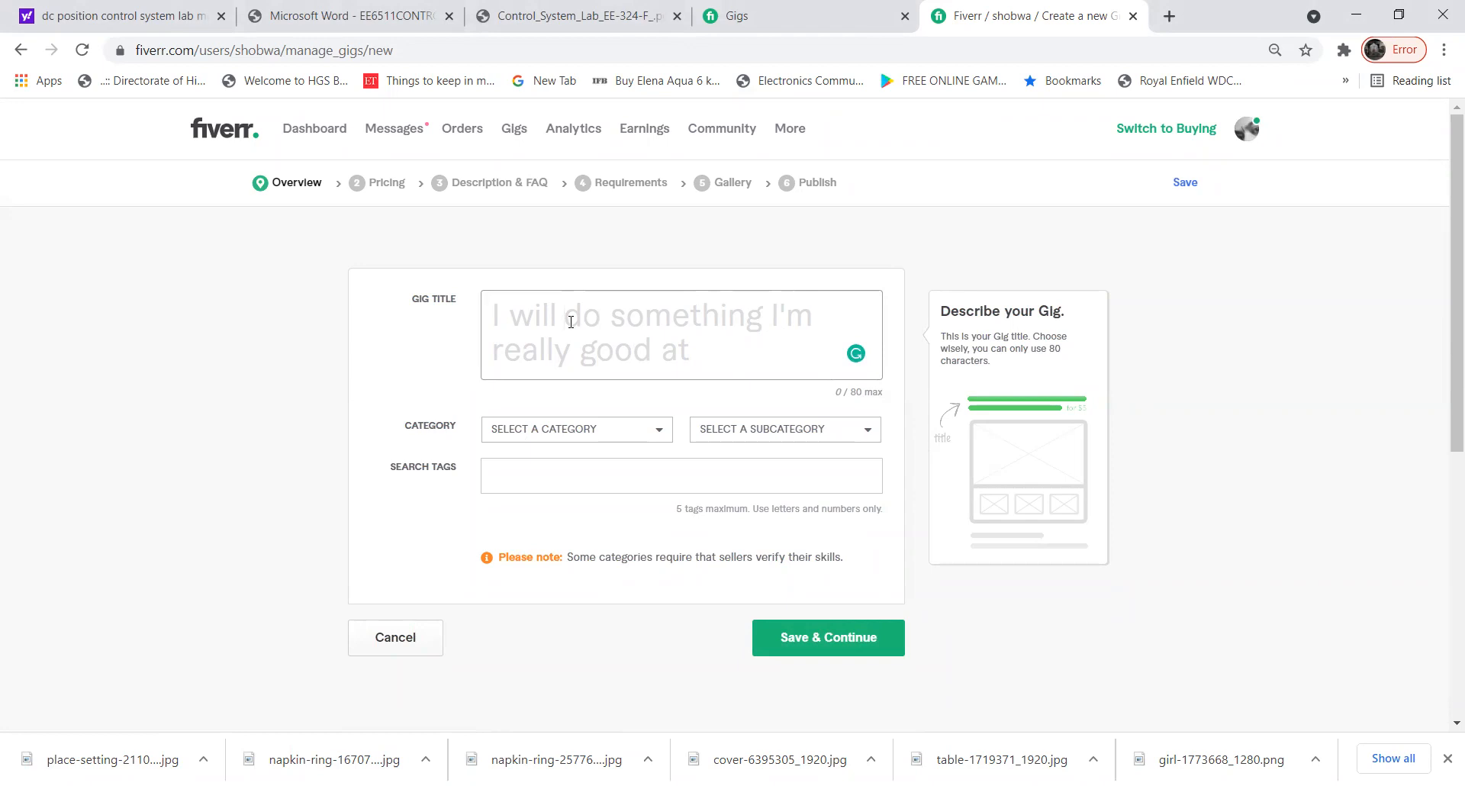
Title the gig "design a beautiful logo for you" and choose the suggested category Graphics & Design > Logo Design.
text(desi)
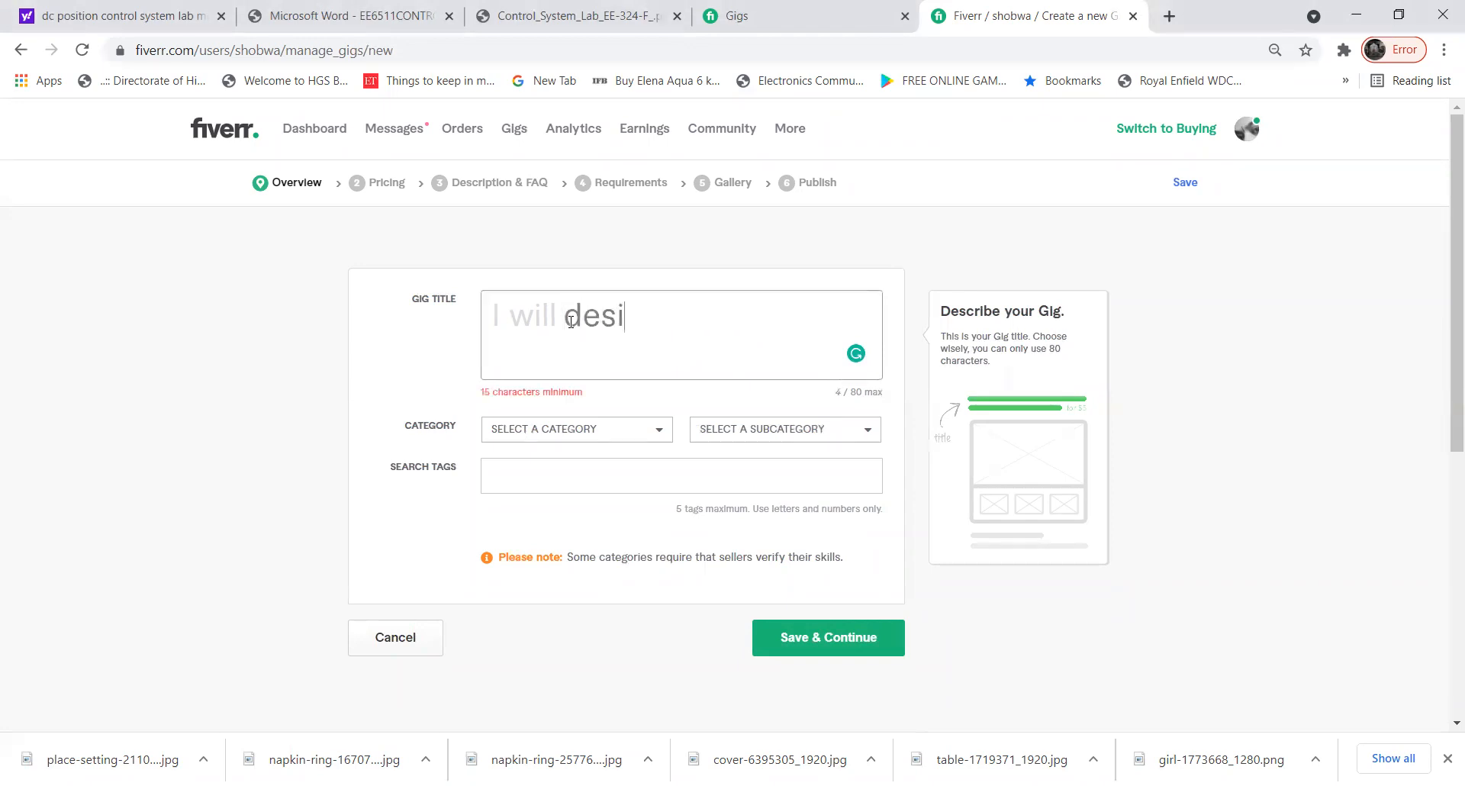
text(gn a be)
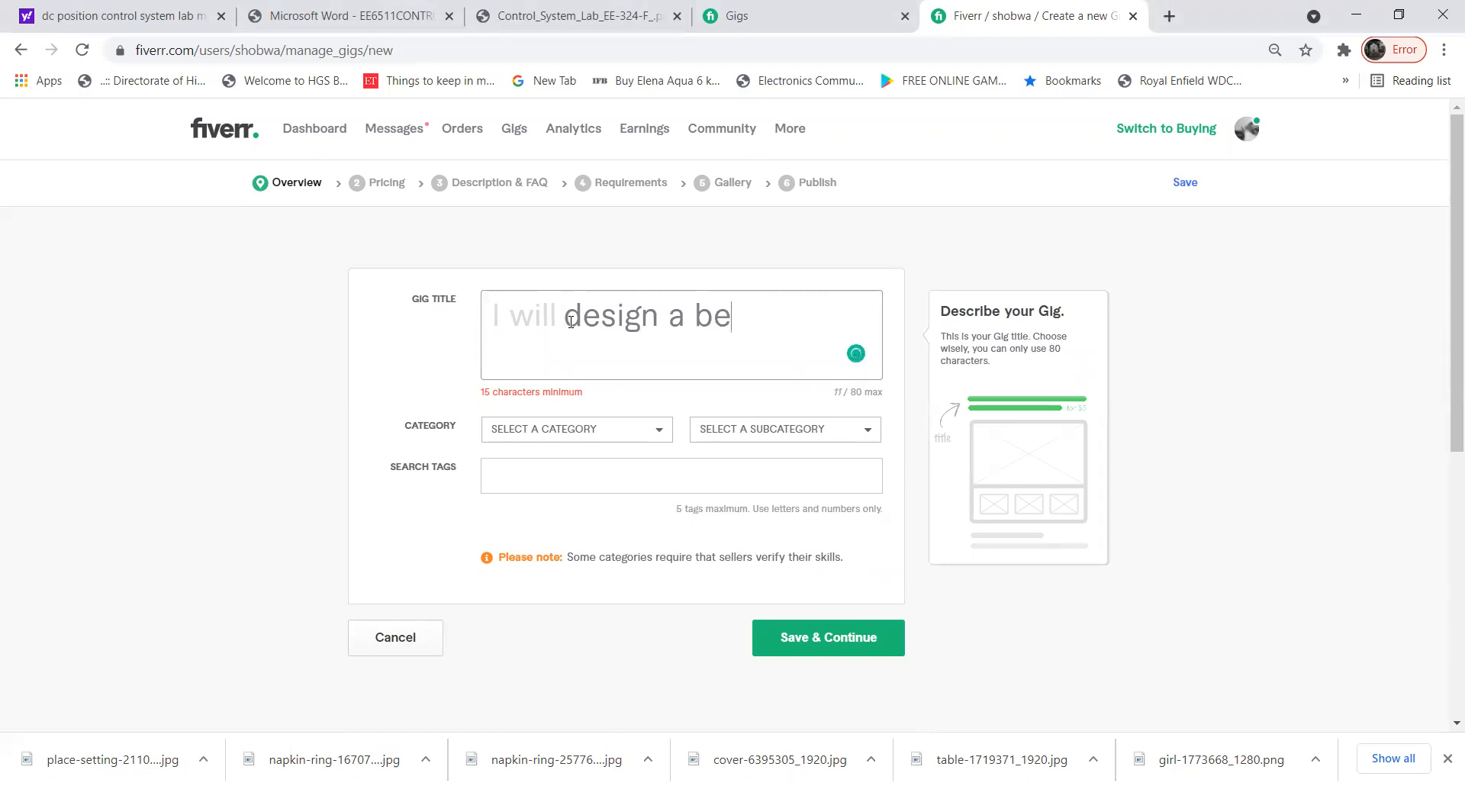
text(autifu)
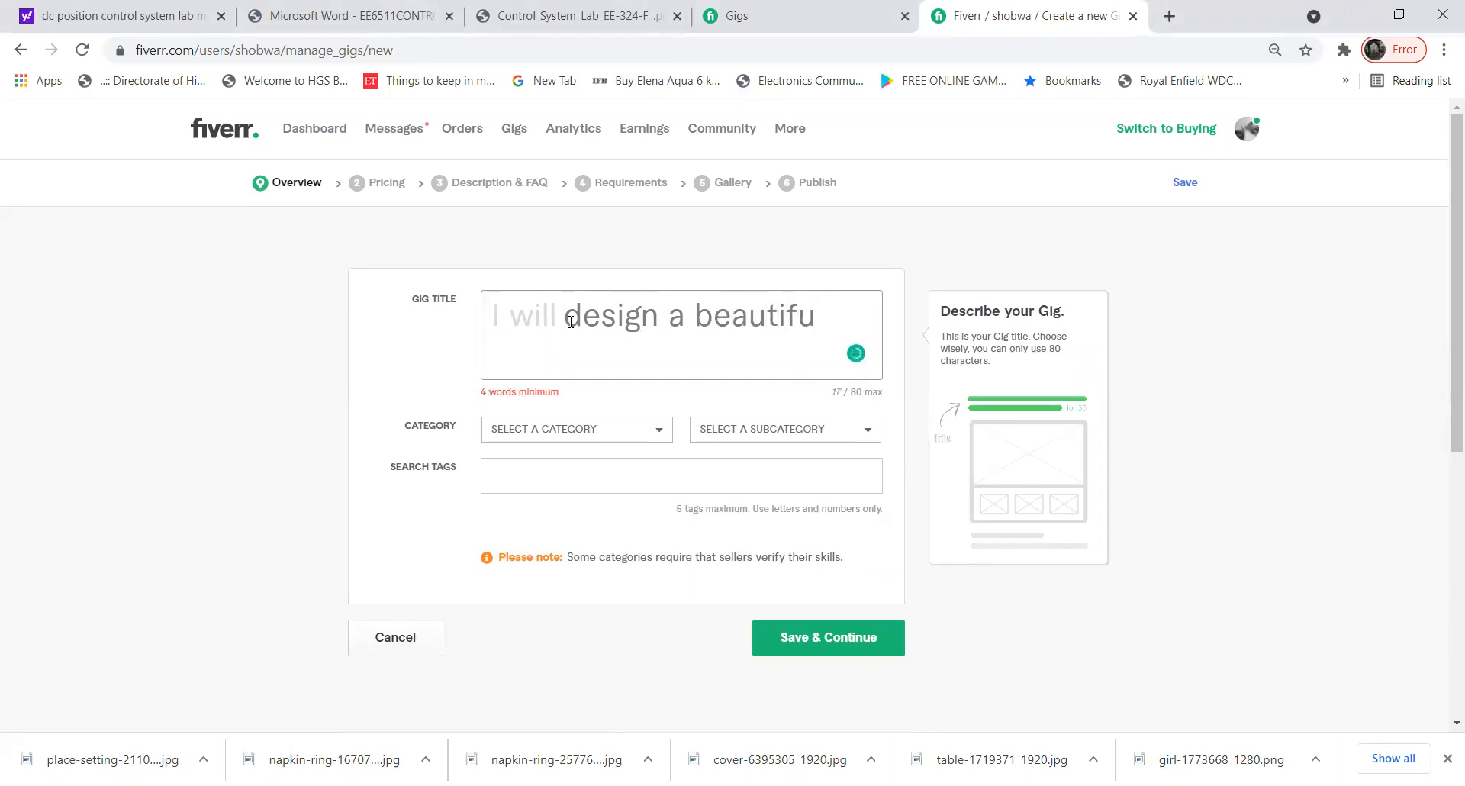
text(l logo )
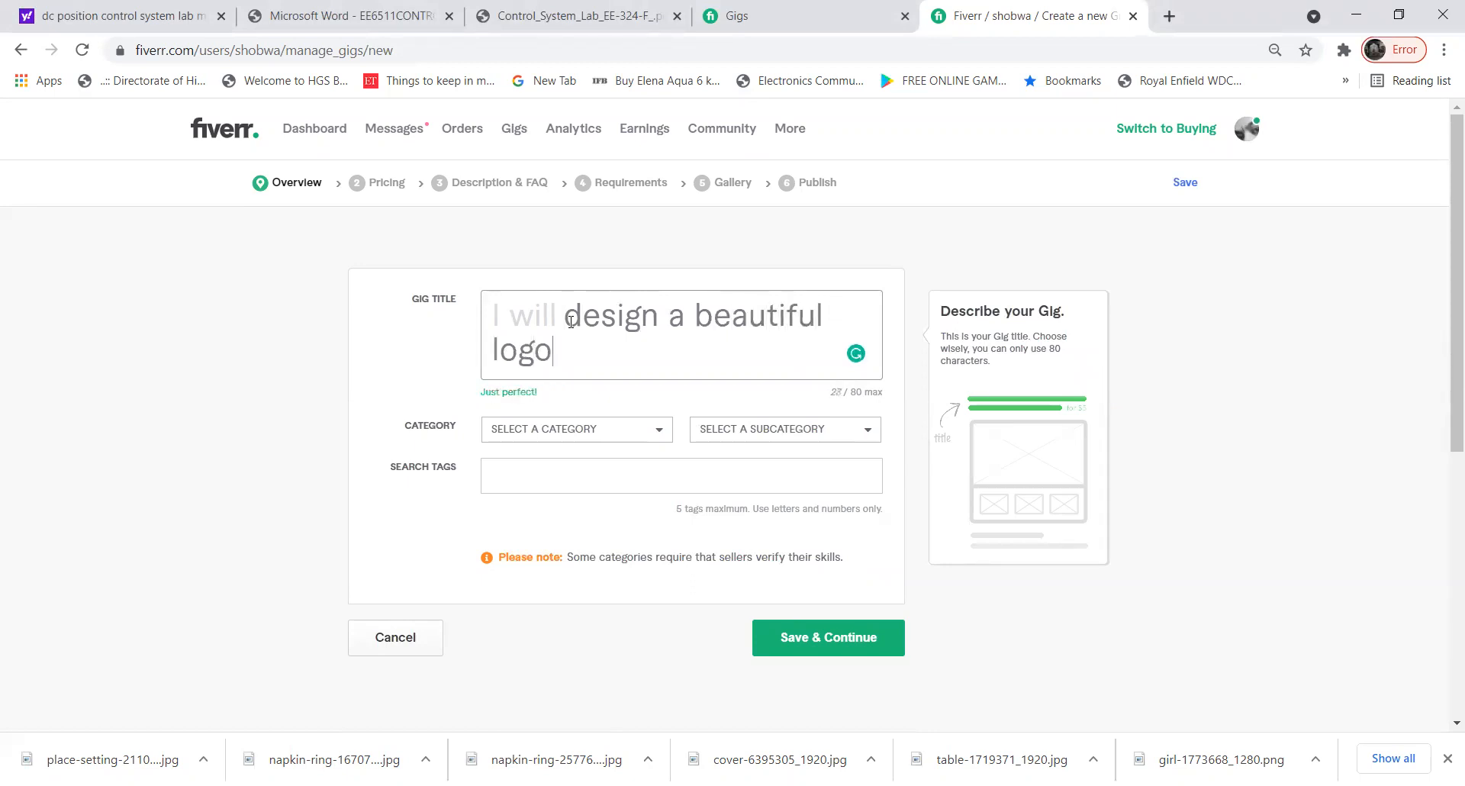
text(for)
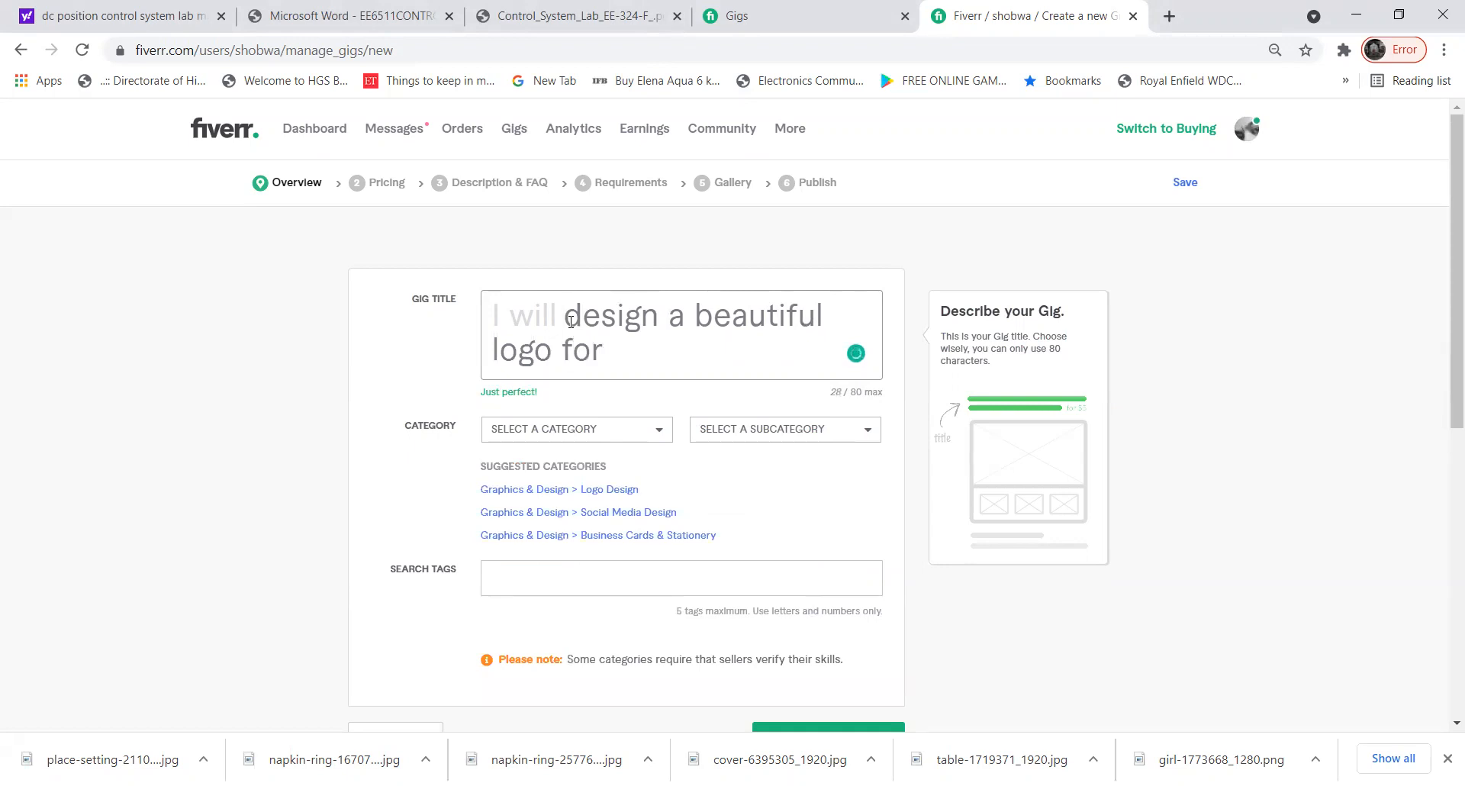
text( you)
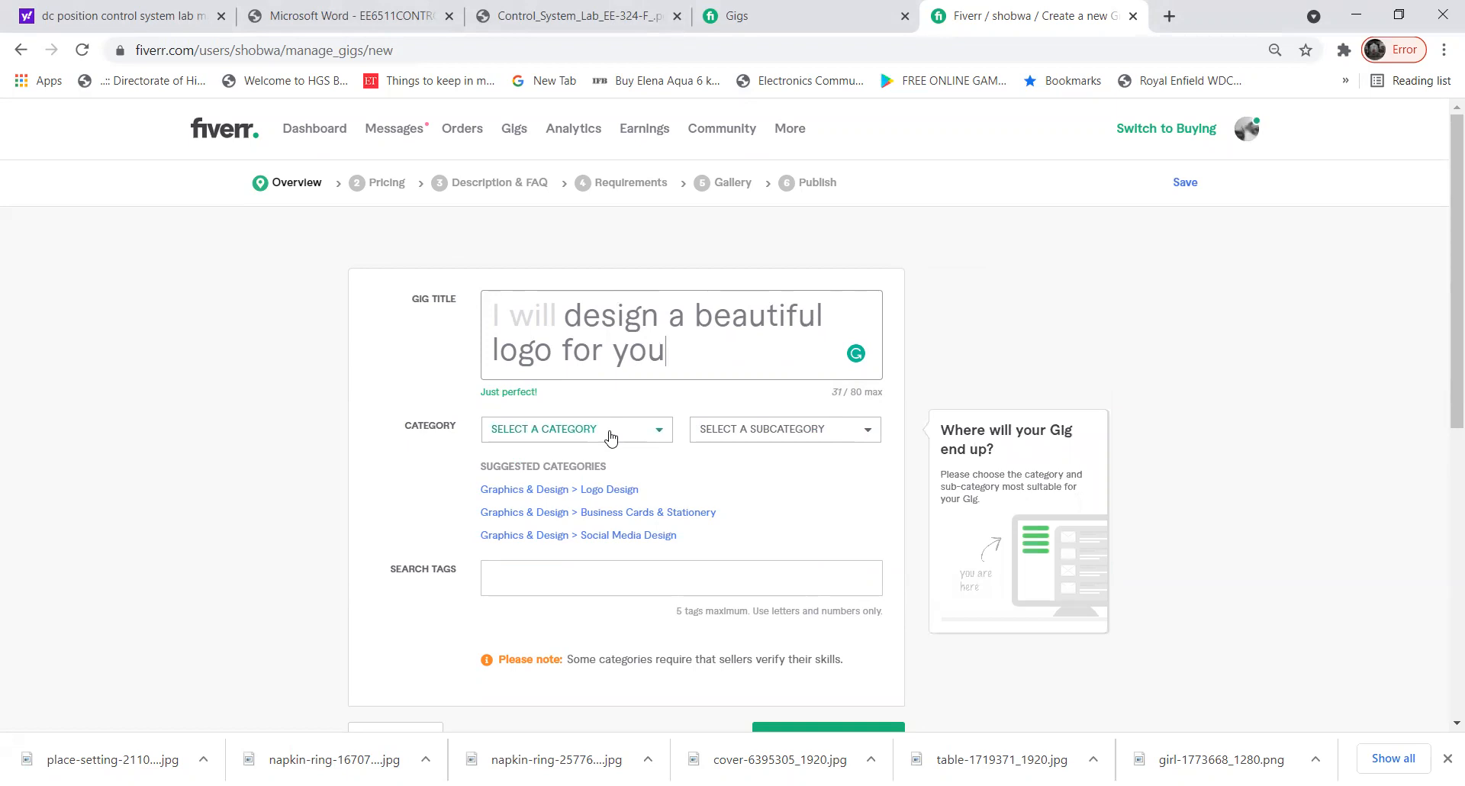
click(607, 492)
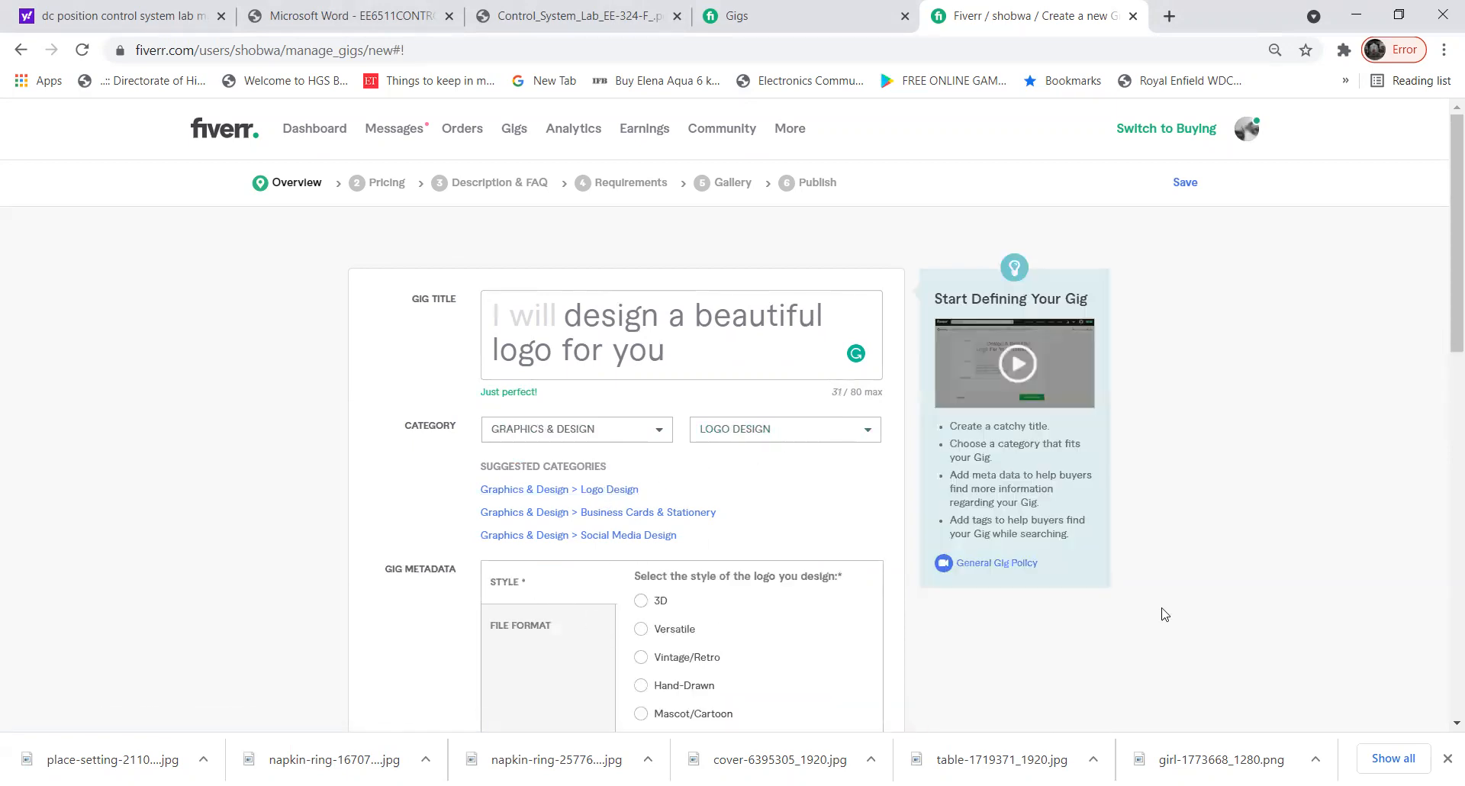
Set the gig metadata to the Hand-Drawn logo style and the file formats AI, JPG and PDF.
scroll(1445, 448, down, 7)
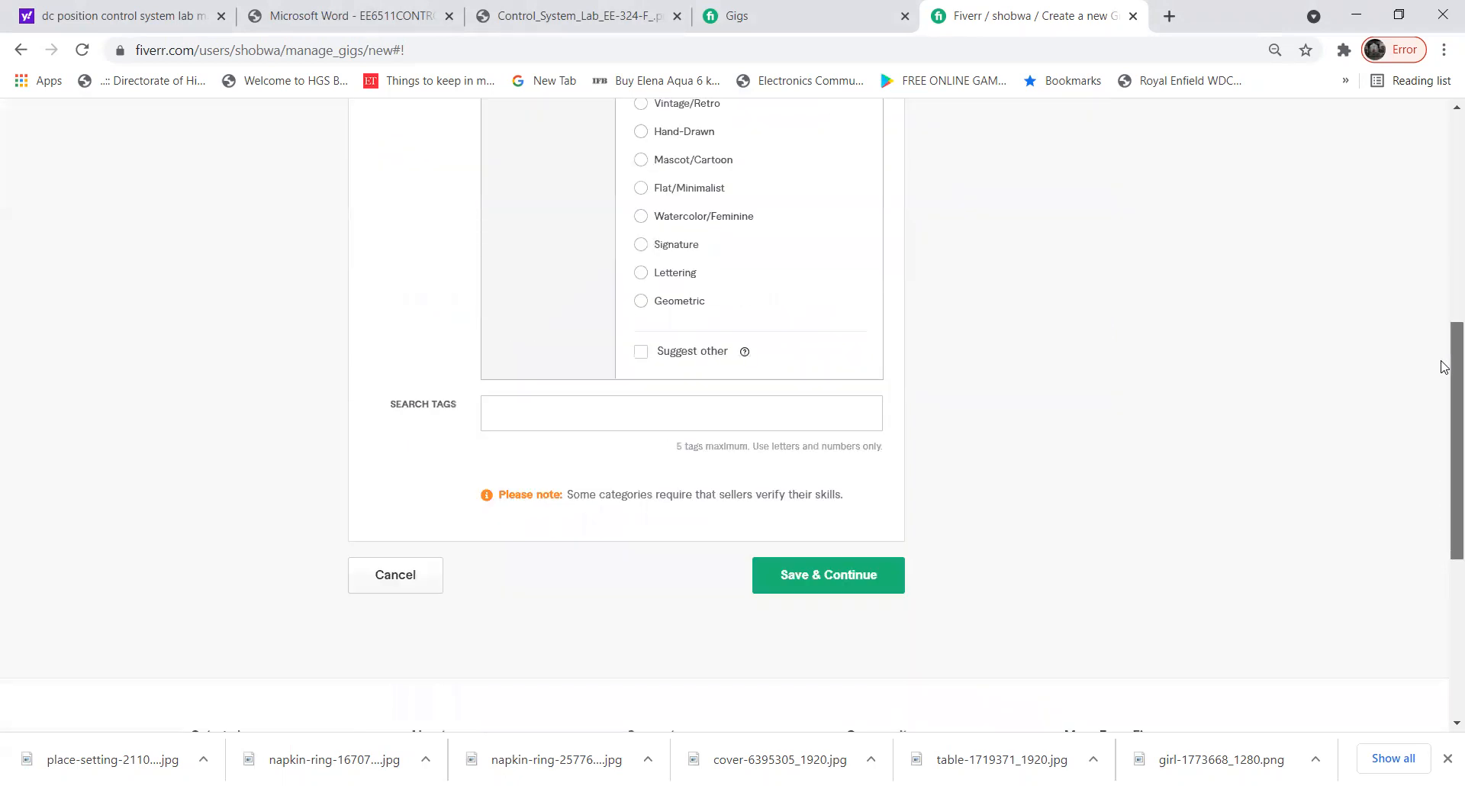
scroll(1445, 321, up, 1)
scroll(1445, 283, up, 2)
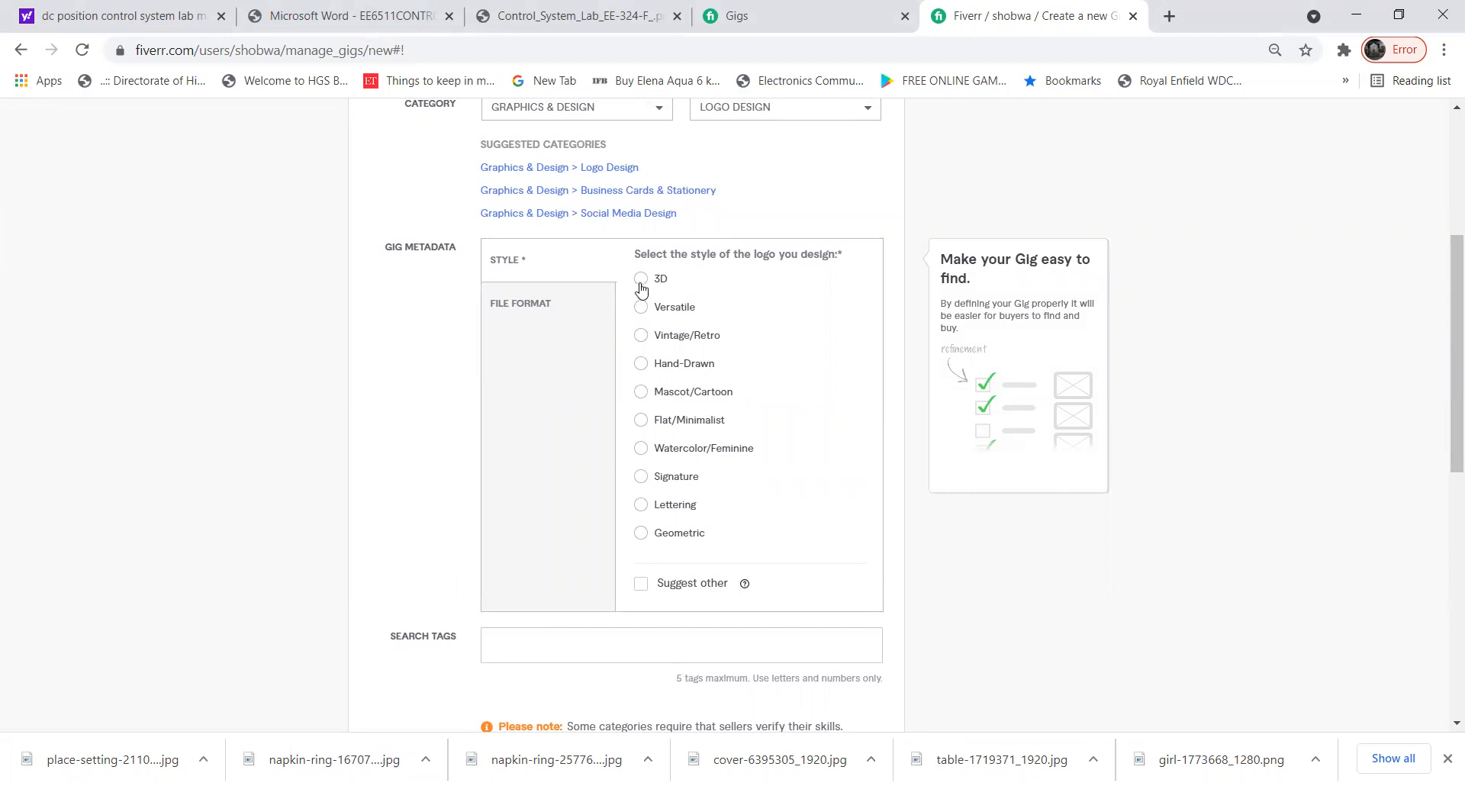
click(642, 366)
click(532, 310)
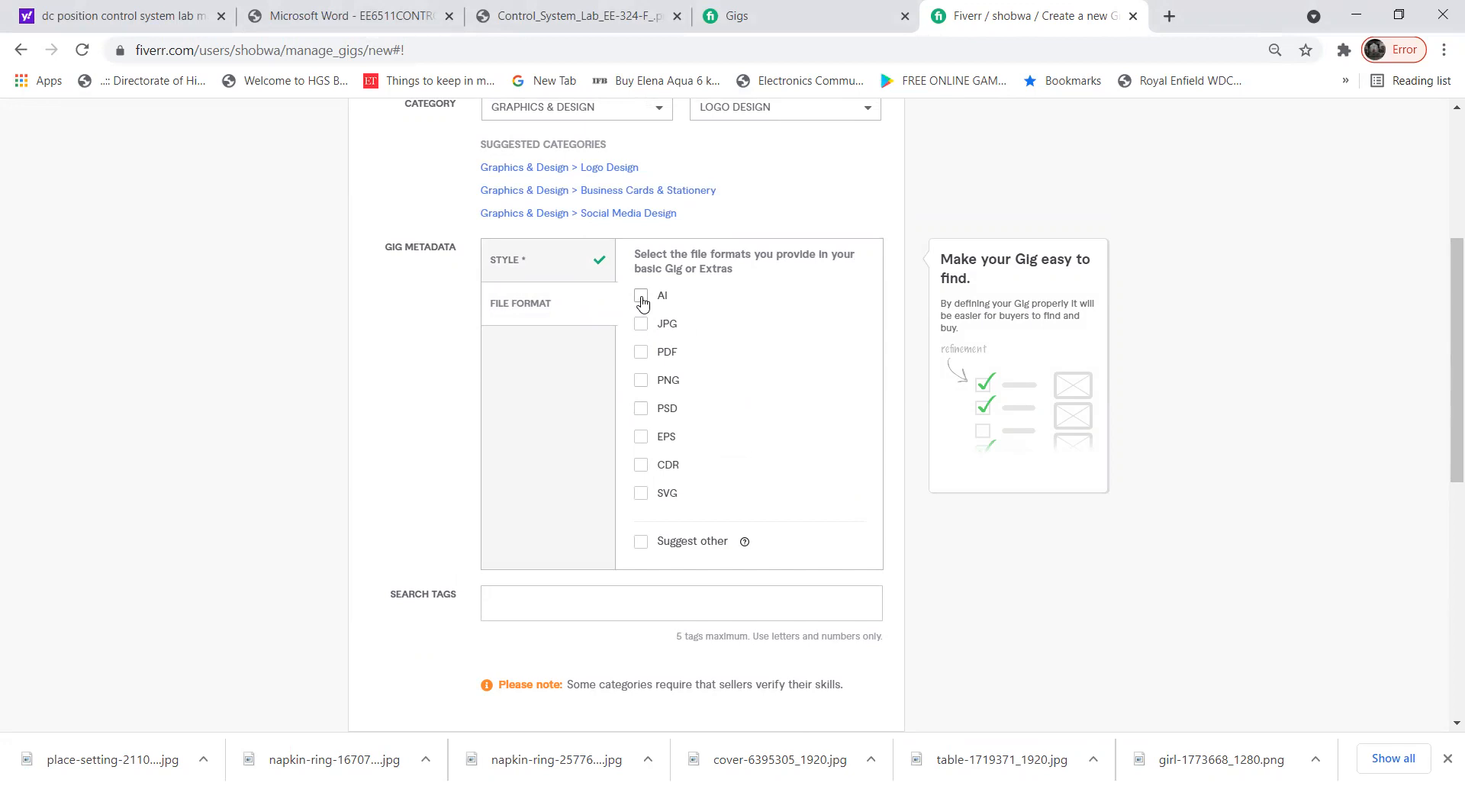
click(643, 304)
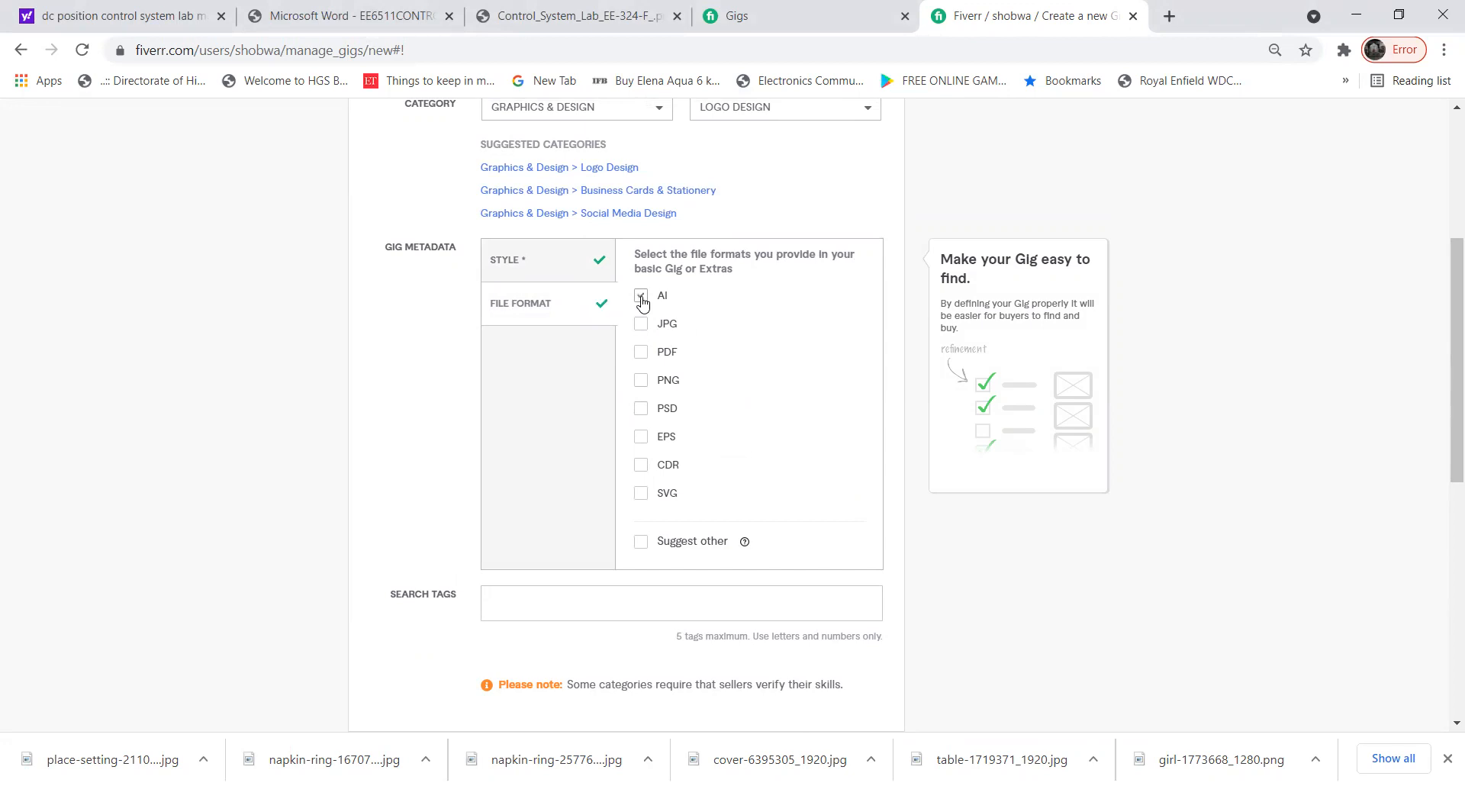
click(643, 354)
Add the search tags "logo design", "graphic designer" and "illustrator", and save the overview to continue to pricing.
click(528, 601)
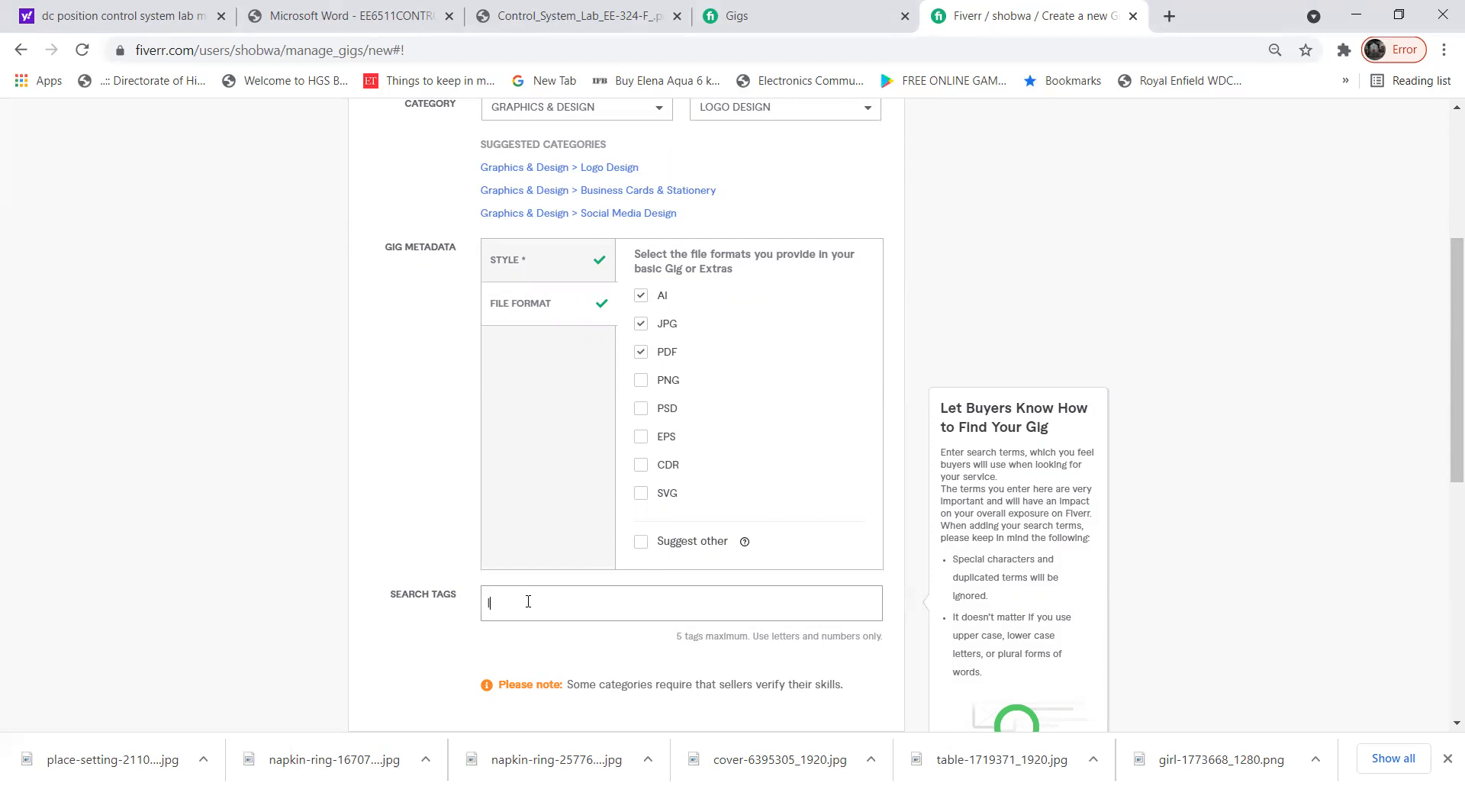
text(logo )
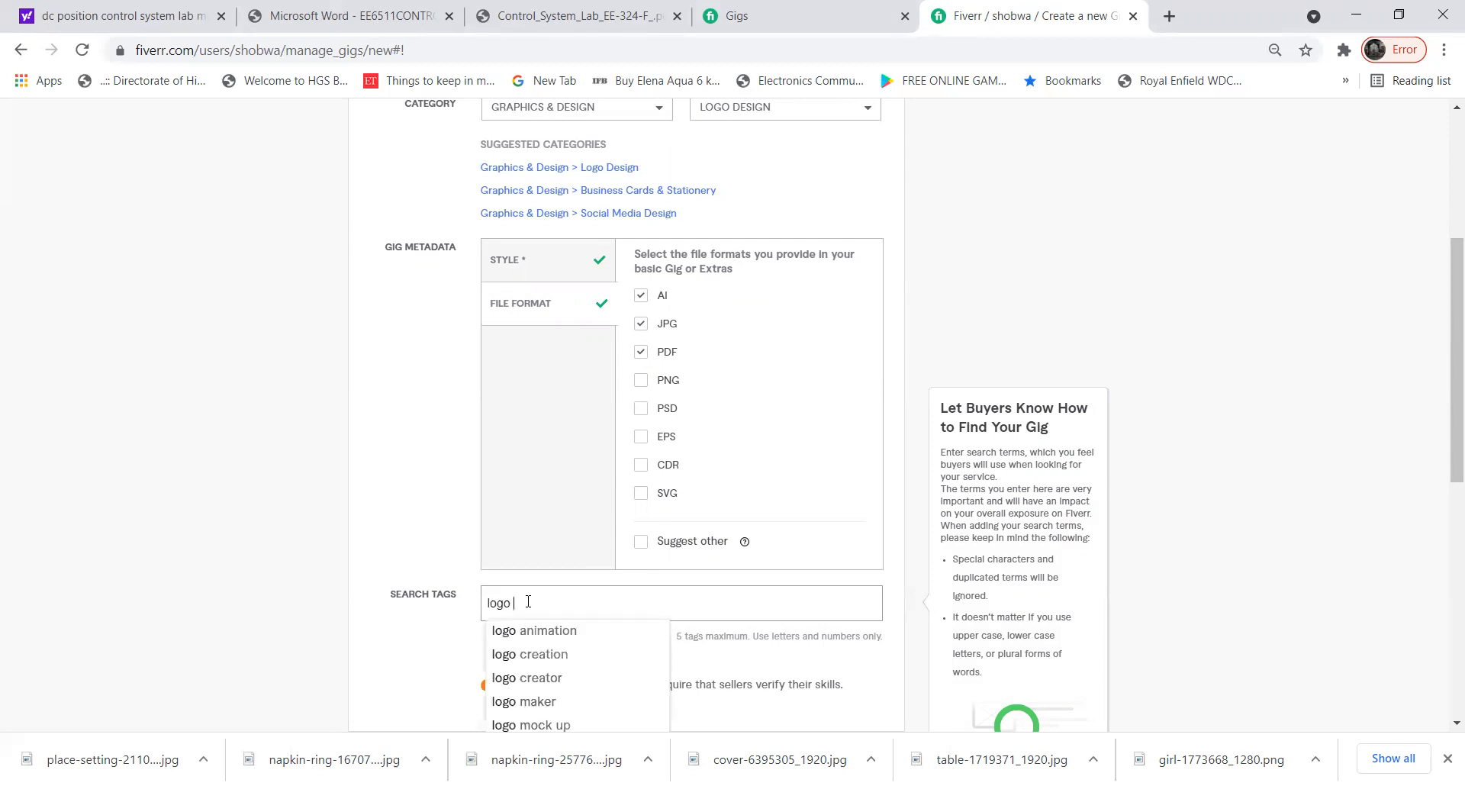
text(design)
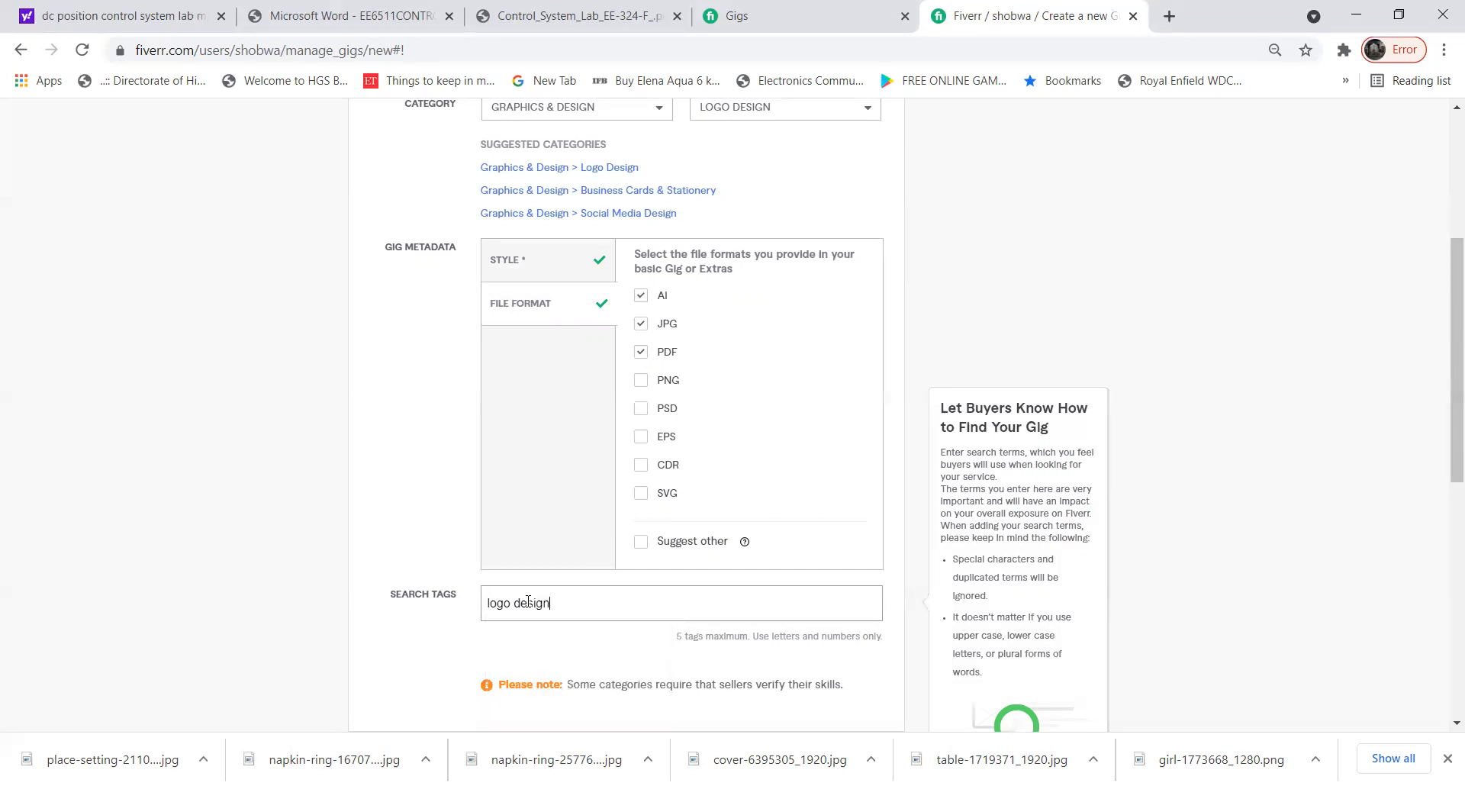
key(Return)
text(graphic)
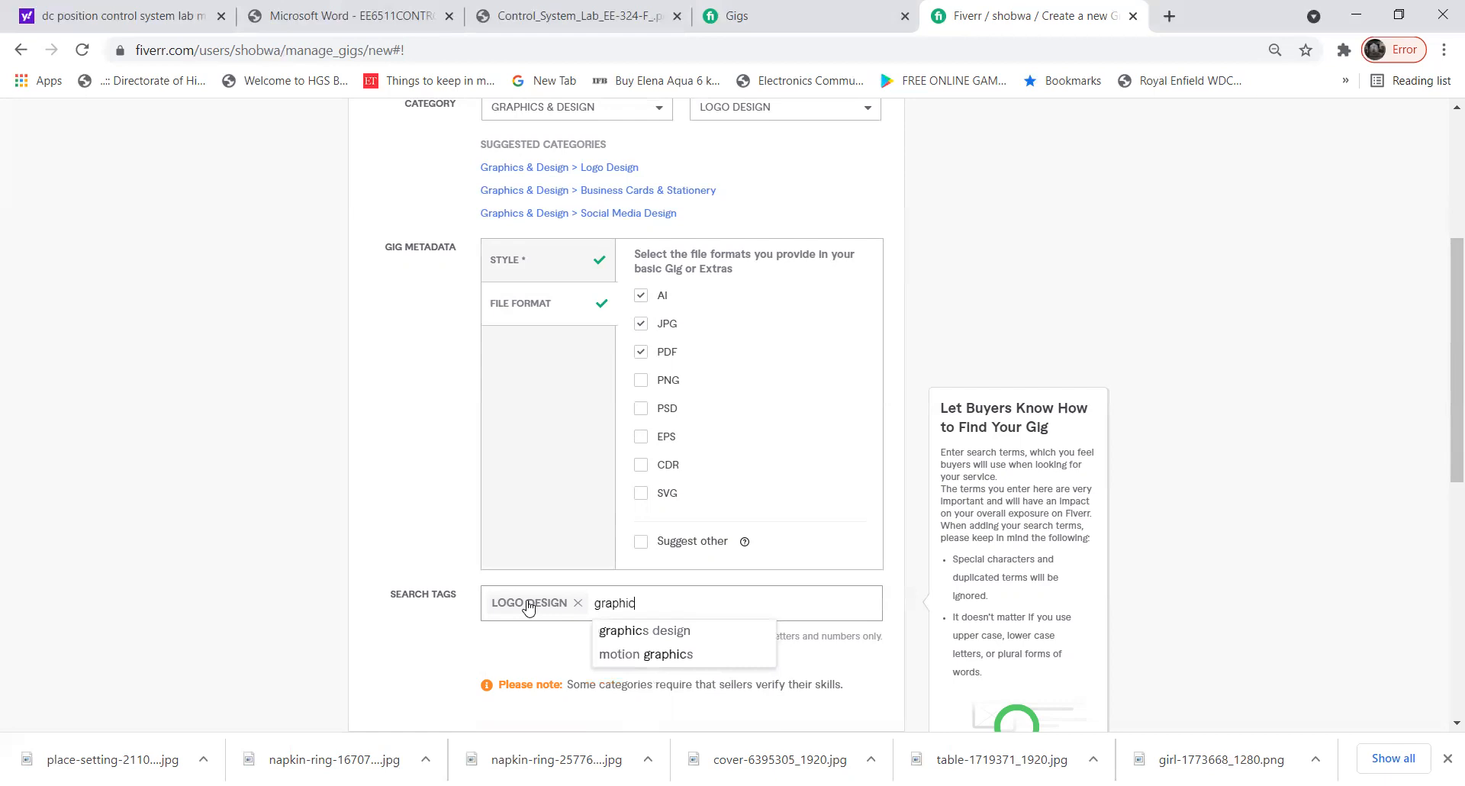
text( designer)
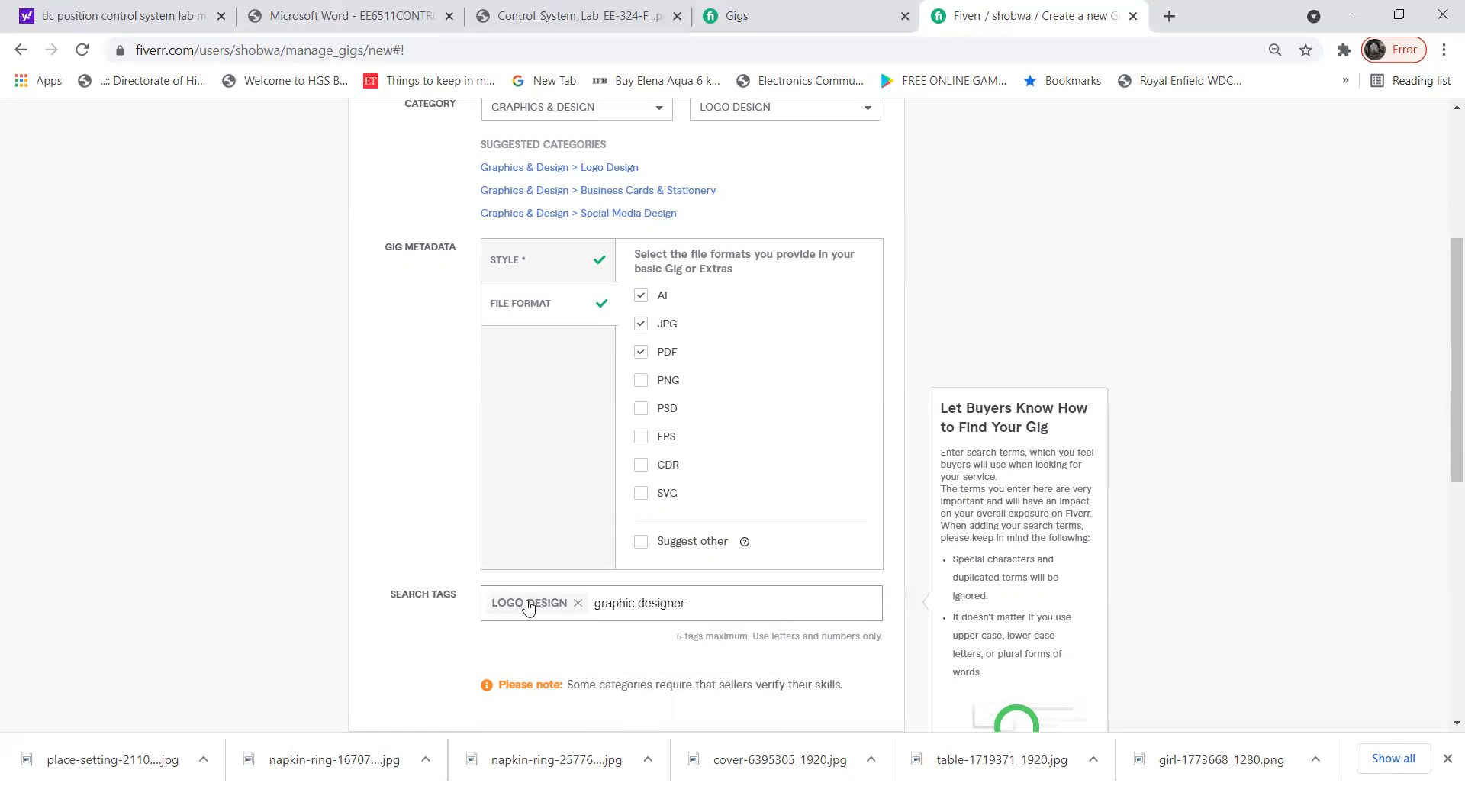
key(Return)
text(i)
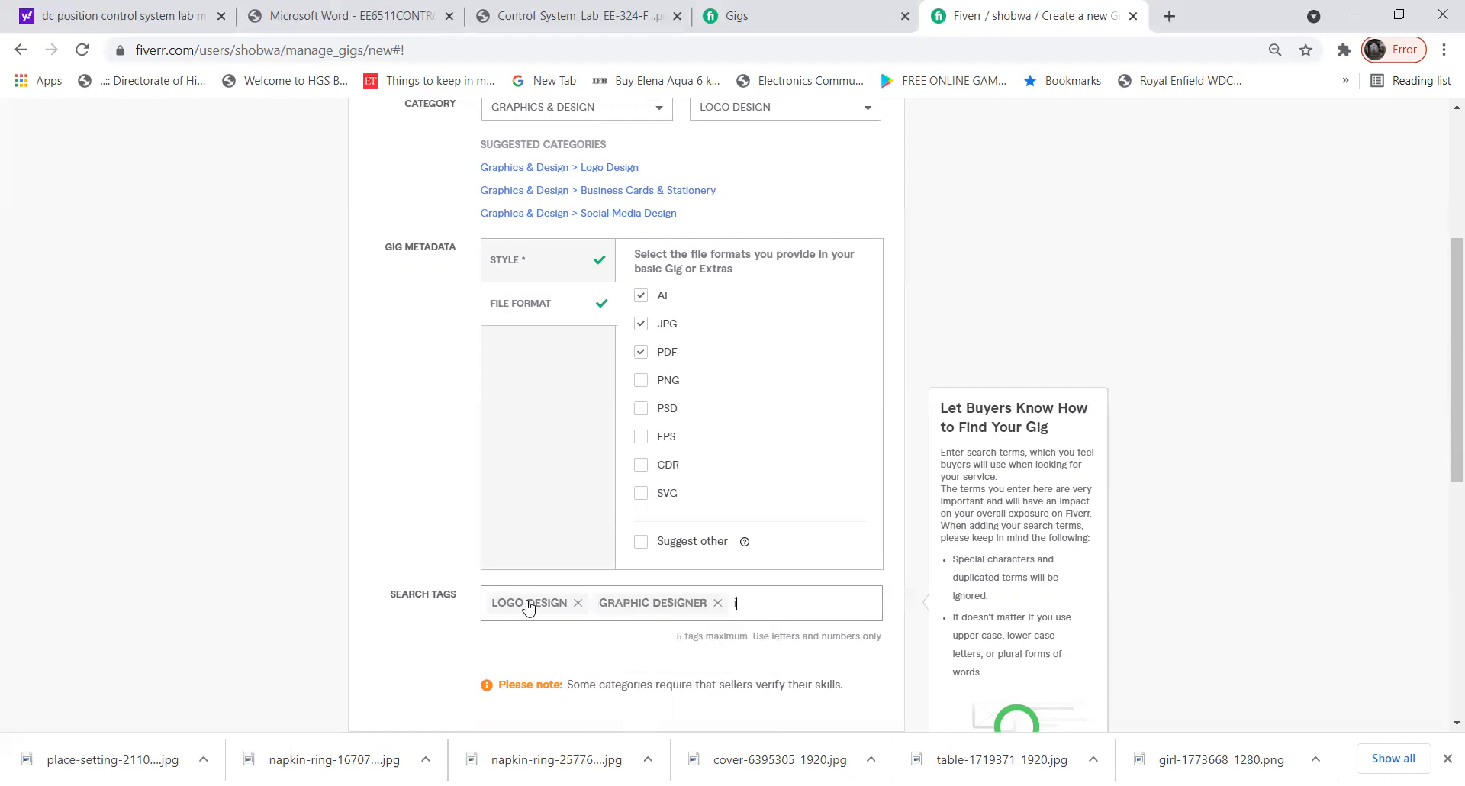
text(llustrator)
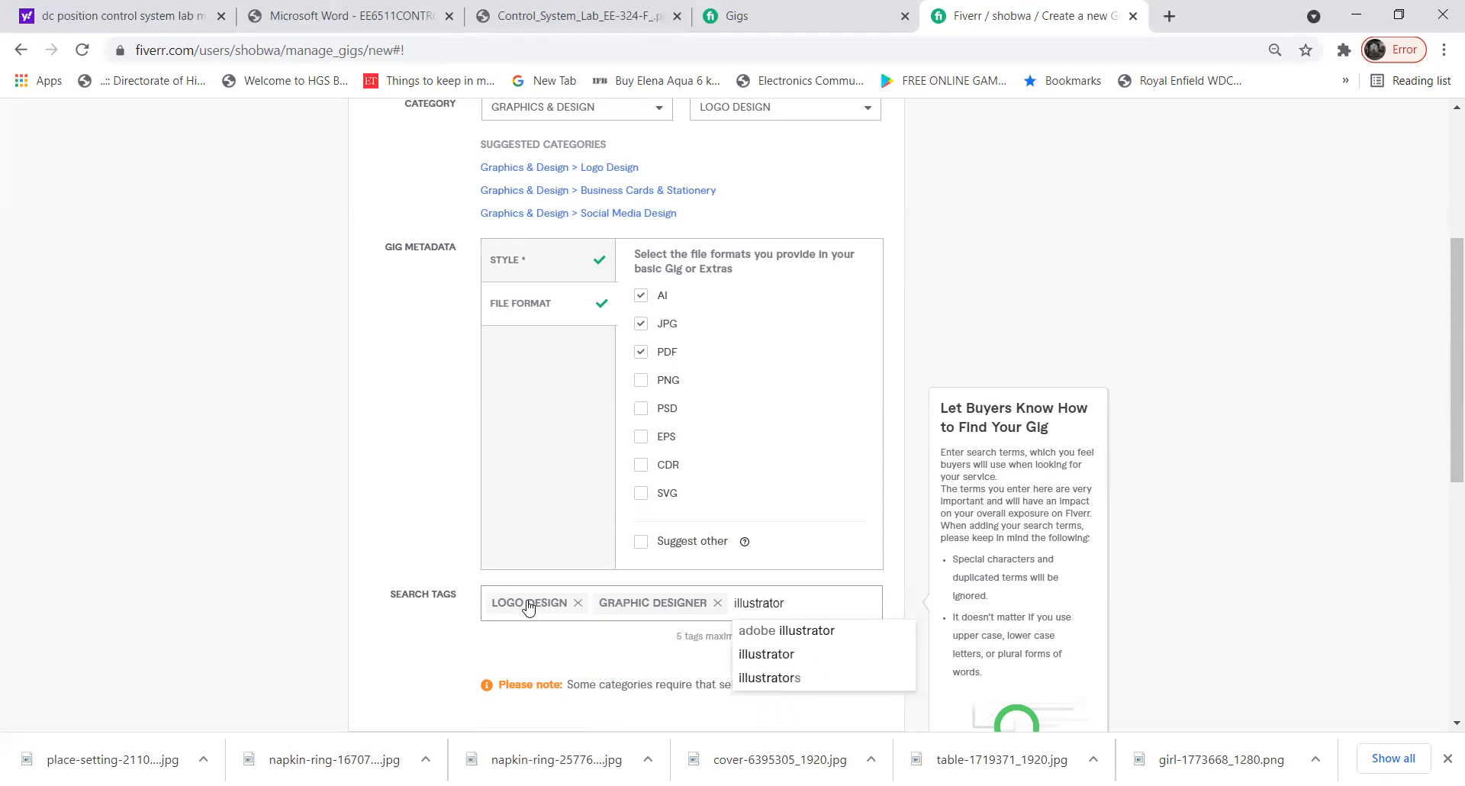
key(Return)
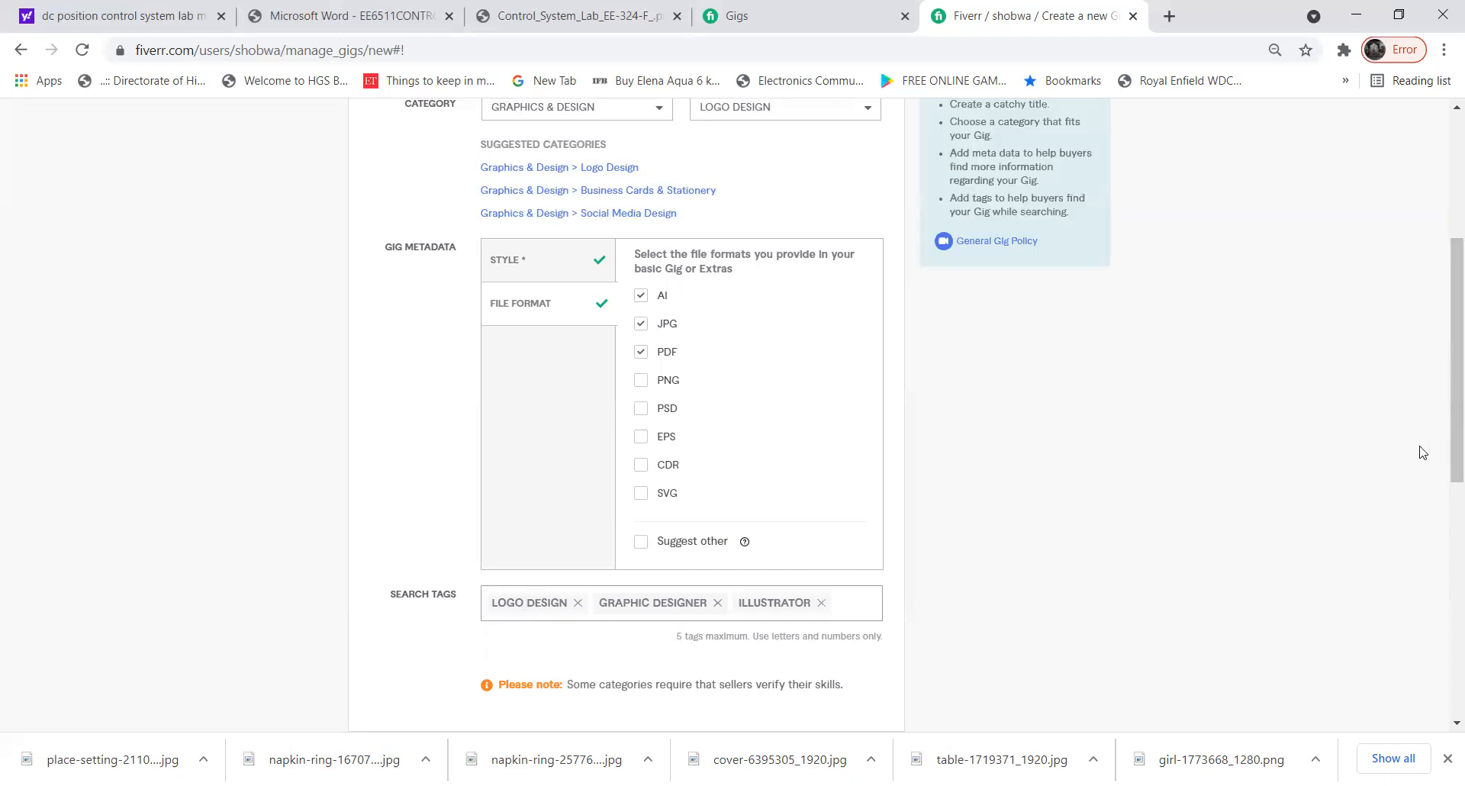
scroll(1421, 452, down, 7)
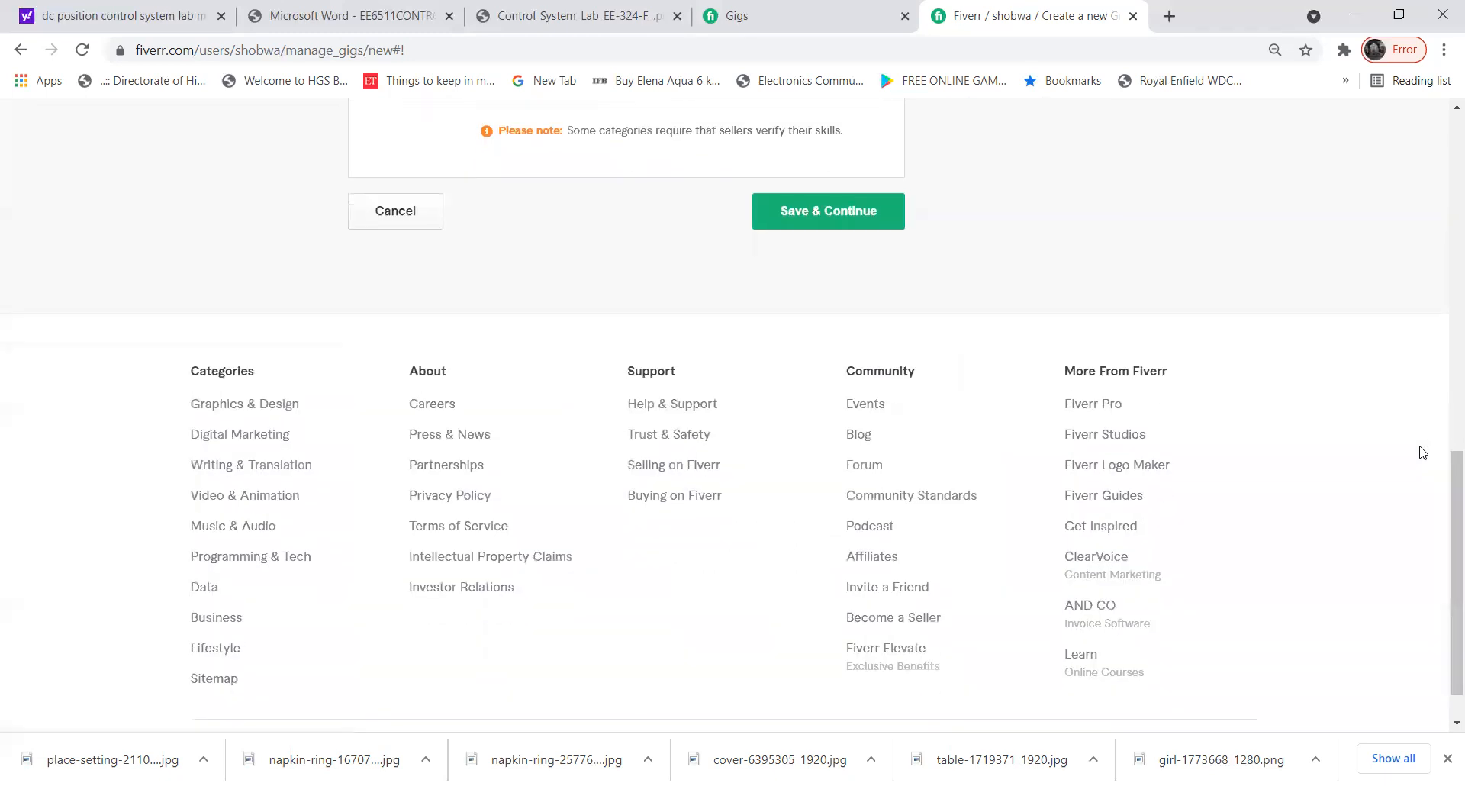
click(839, 226)
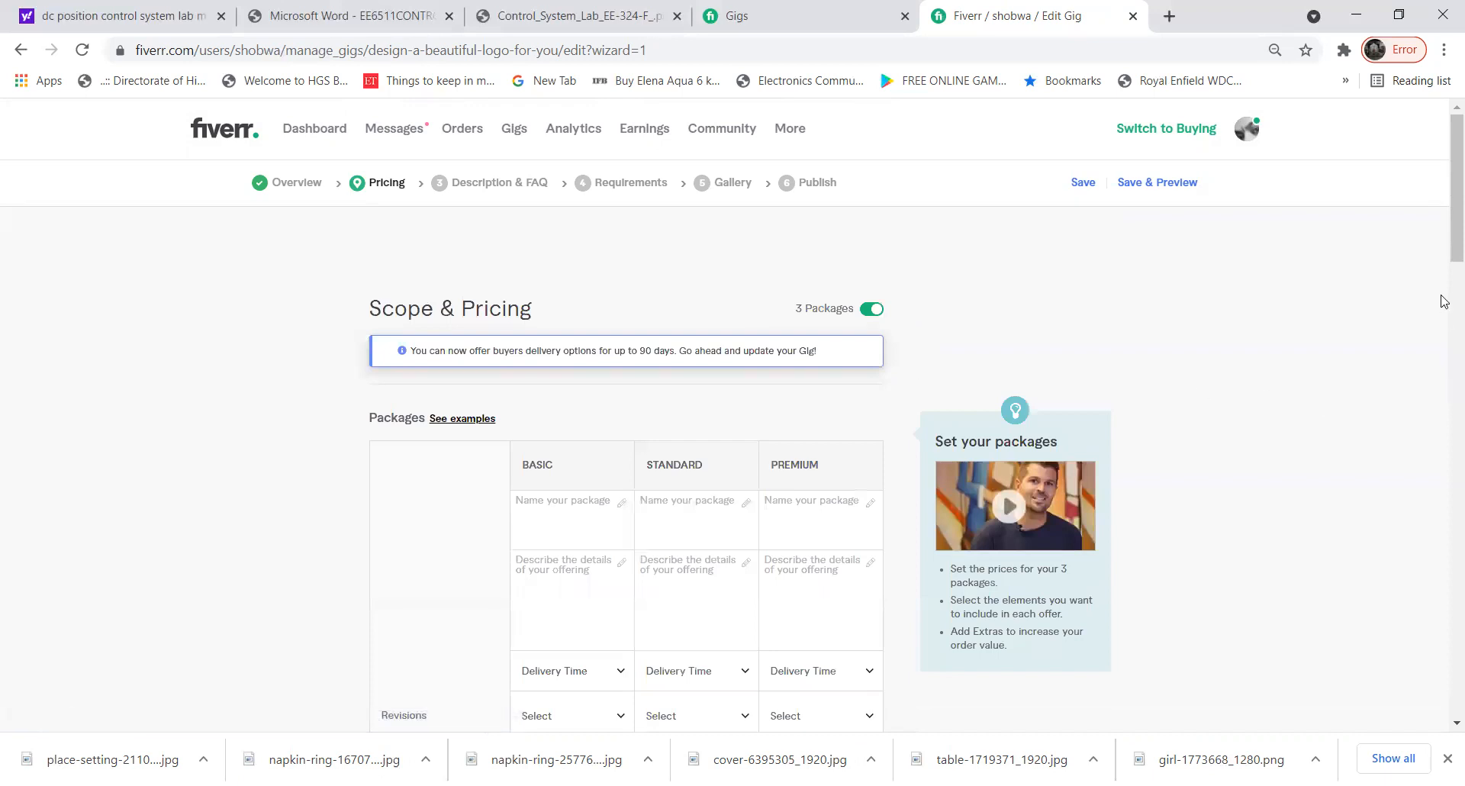
Name the three gig packages Basic, Standard and Premium in their matching columns.
scroll(1445, 286, down, 3)
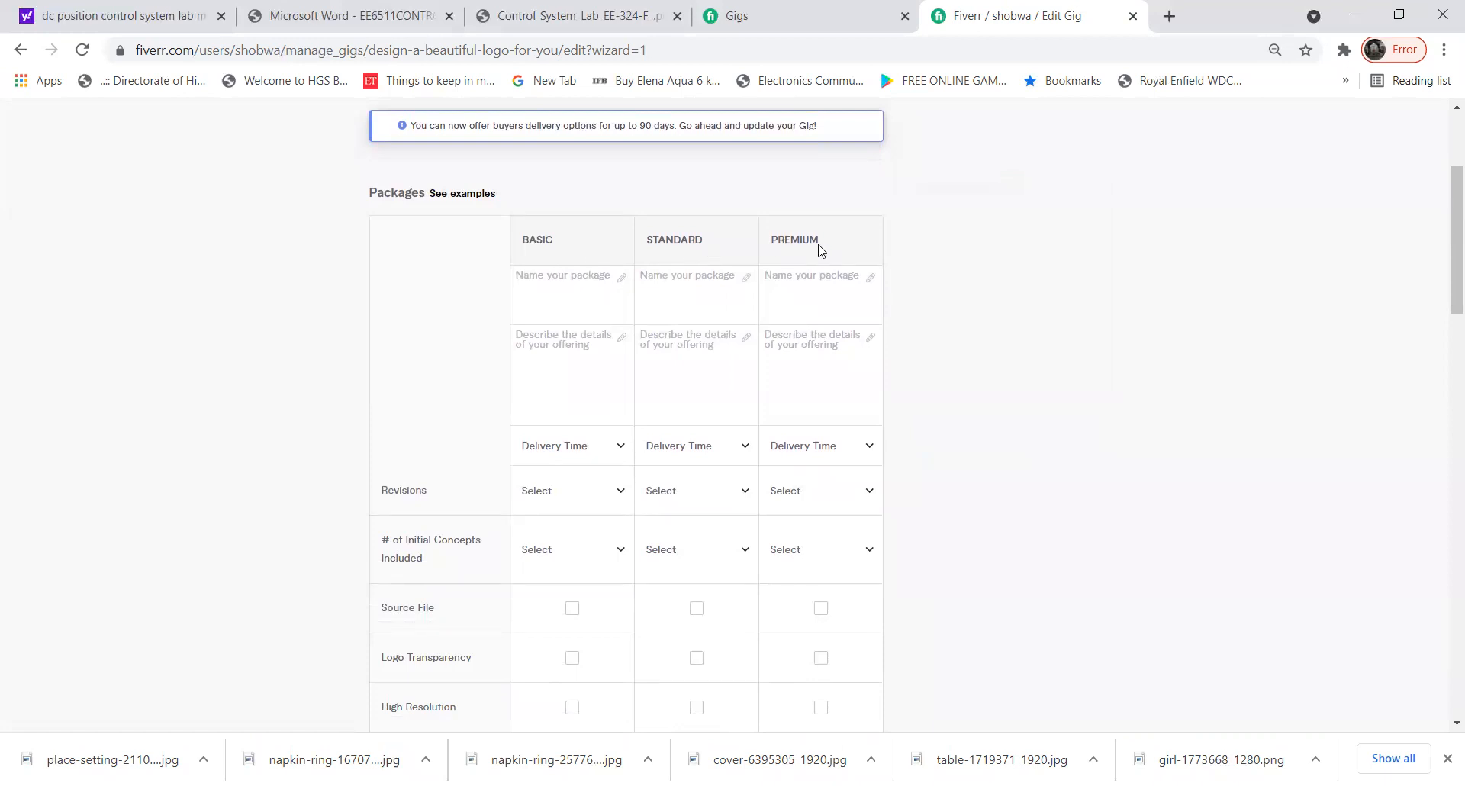
click(543, 282)
text(Basic)
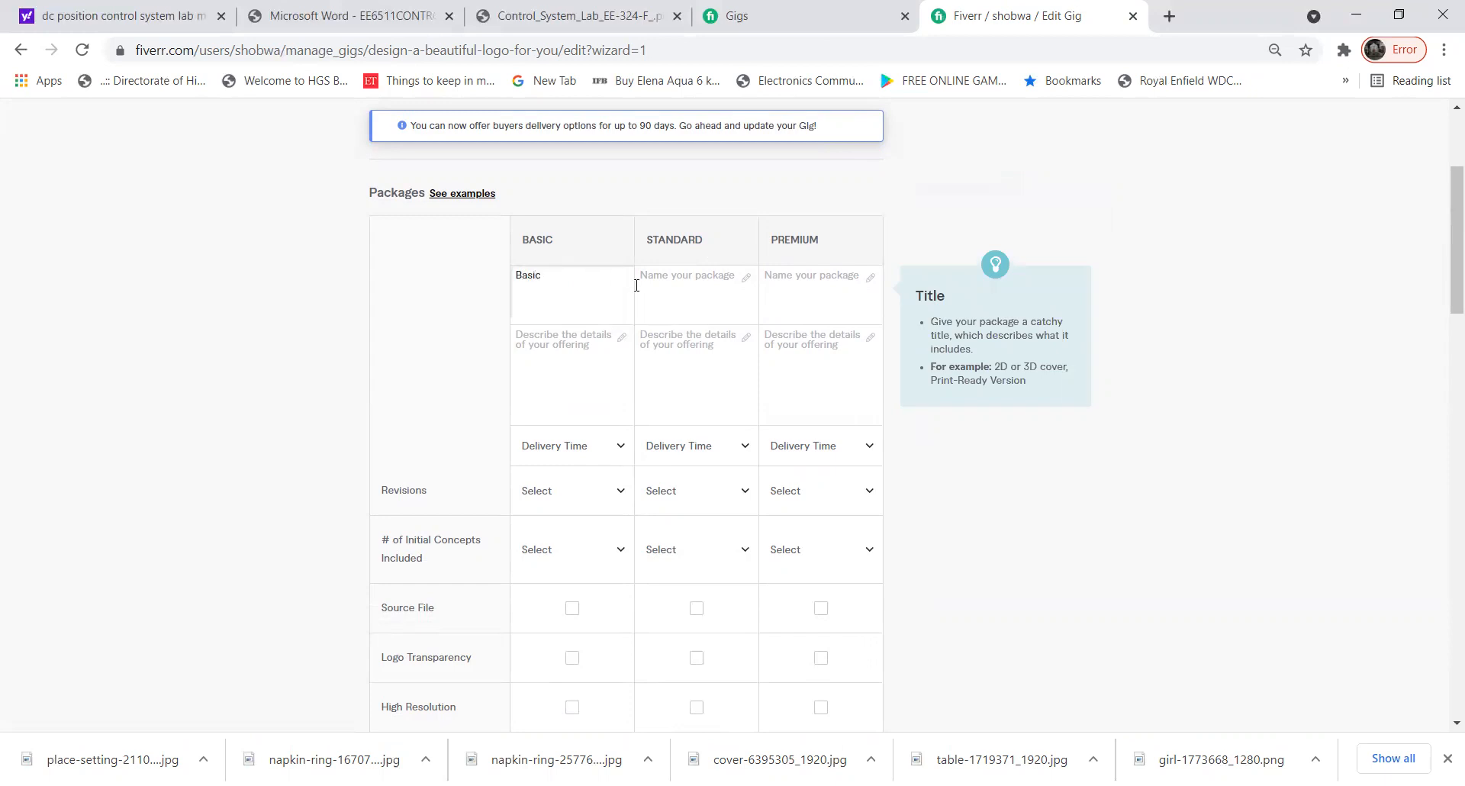
click(682, 274)
text(S)
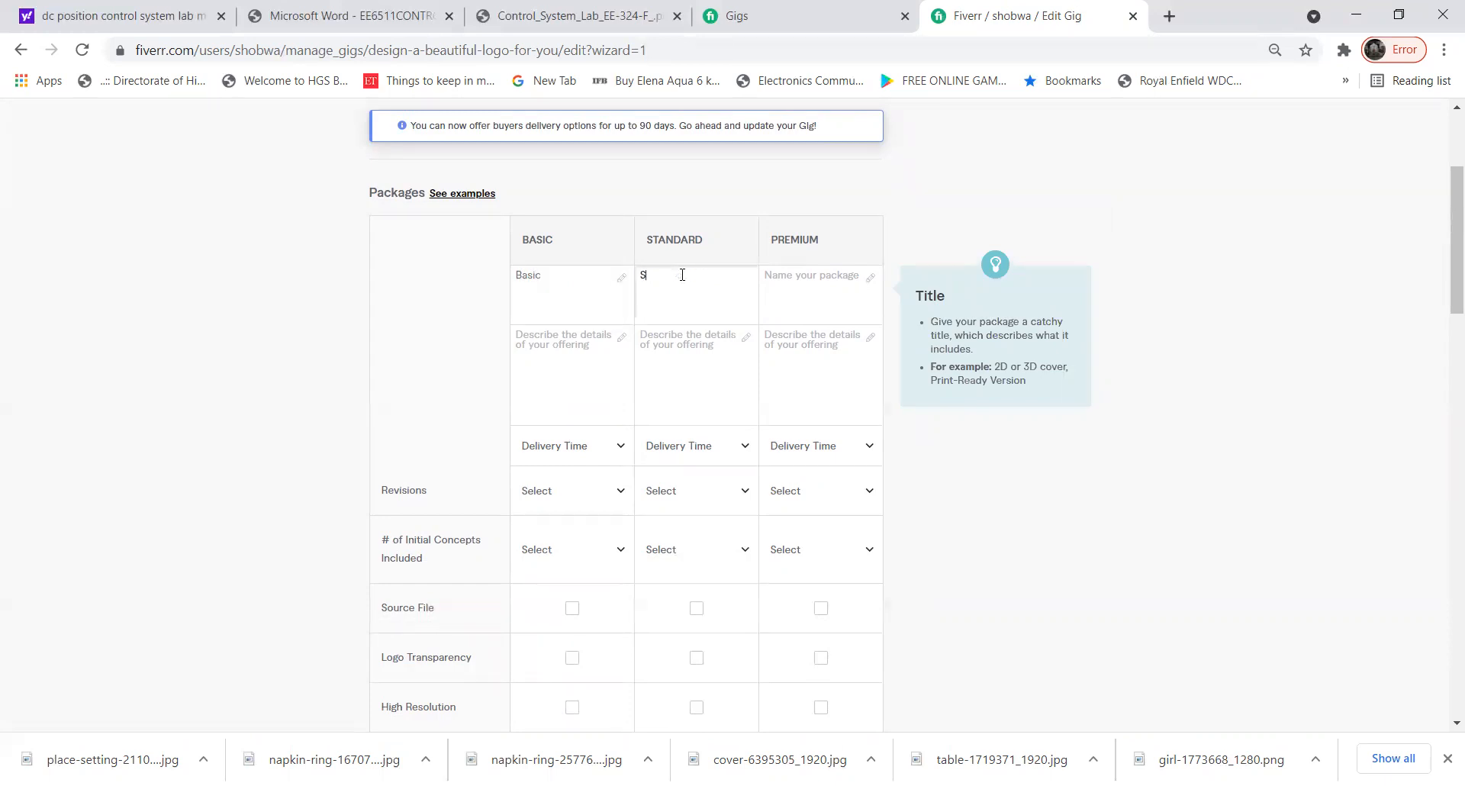
text(tandard)
click(833, 267)
text(Premium)
Describe the Basic package as "I will provide single logo design" and give it 1 day delivery and 3 revisions.
click(567, 345)
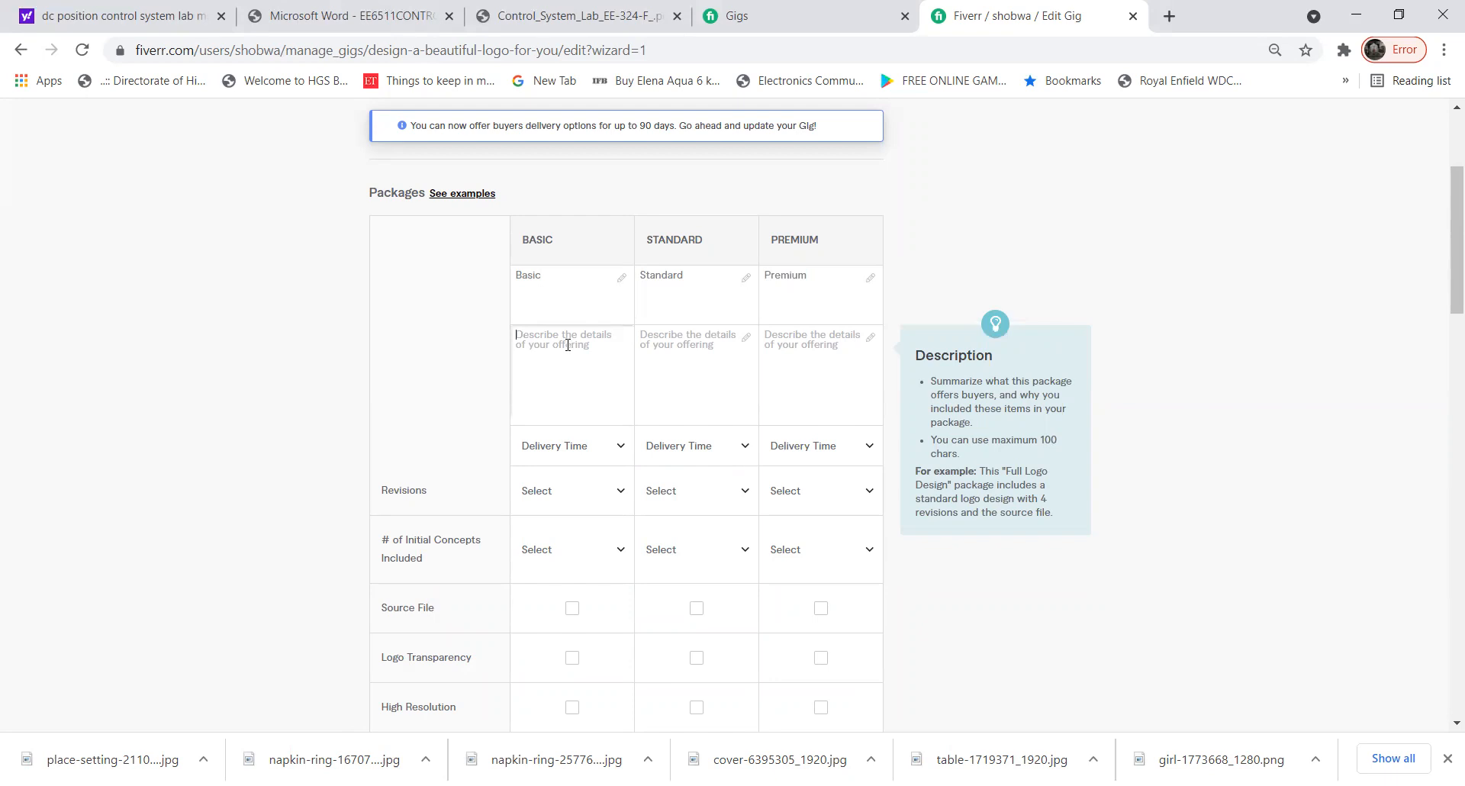
text(I will provide single logo design)
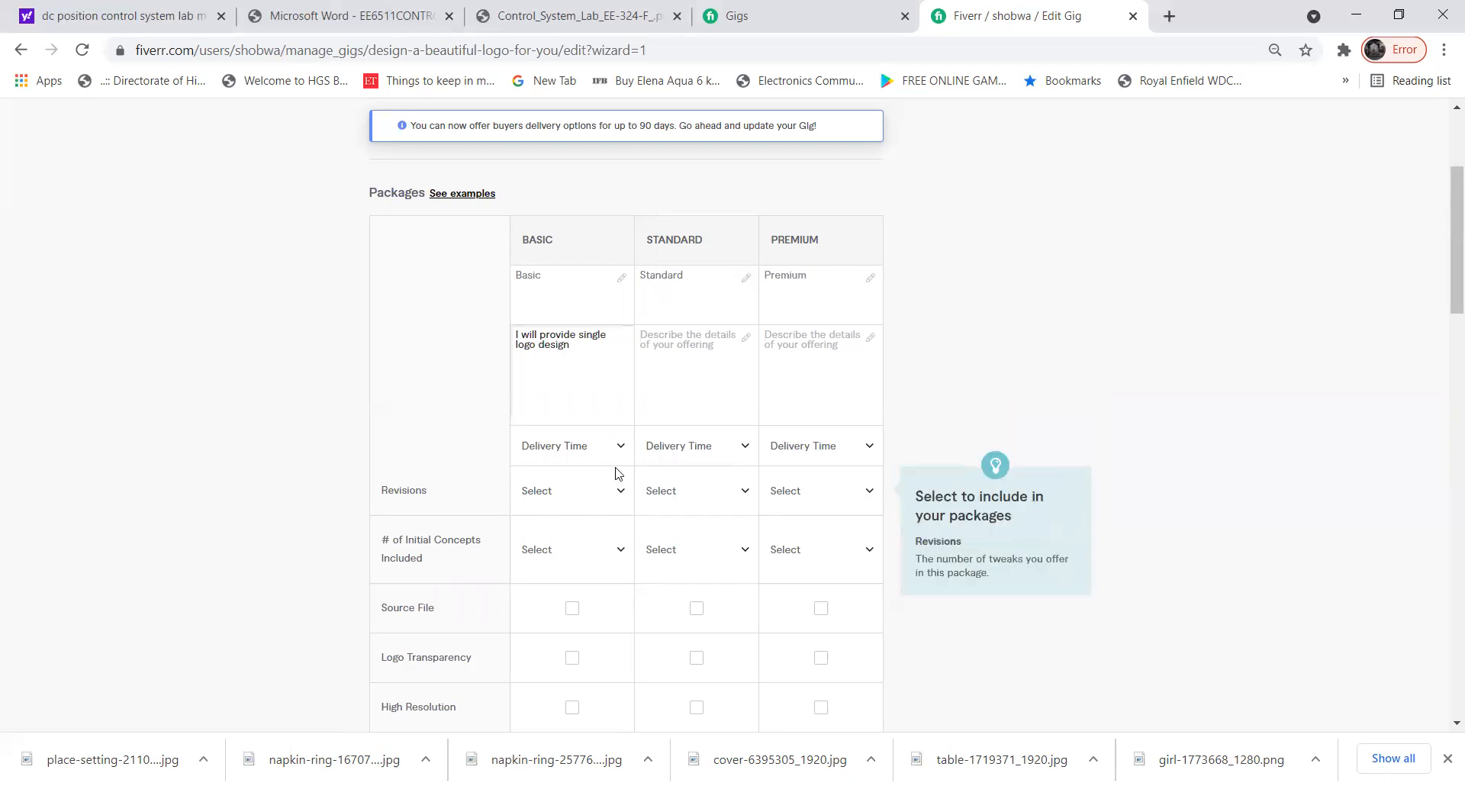
click(581, 458)
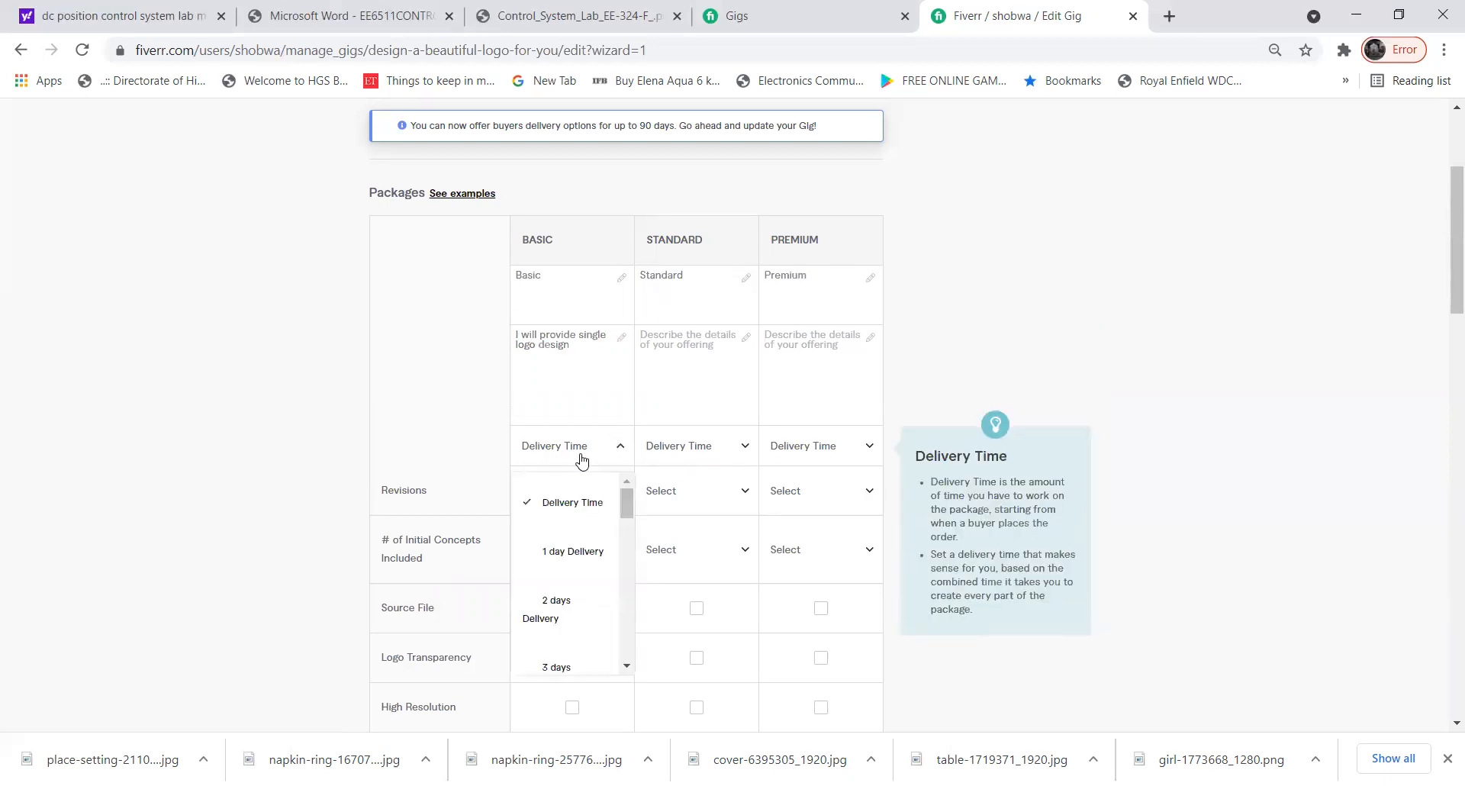
click(574, 557)
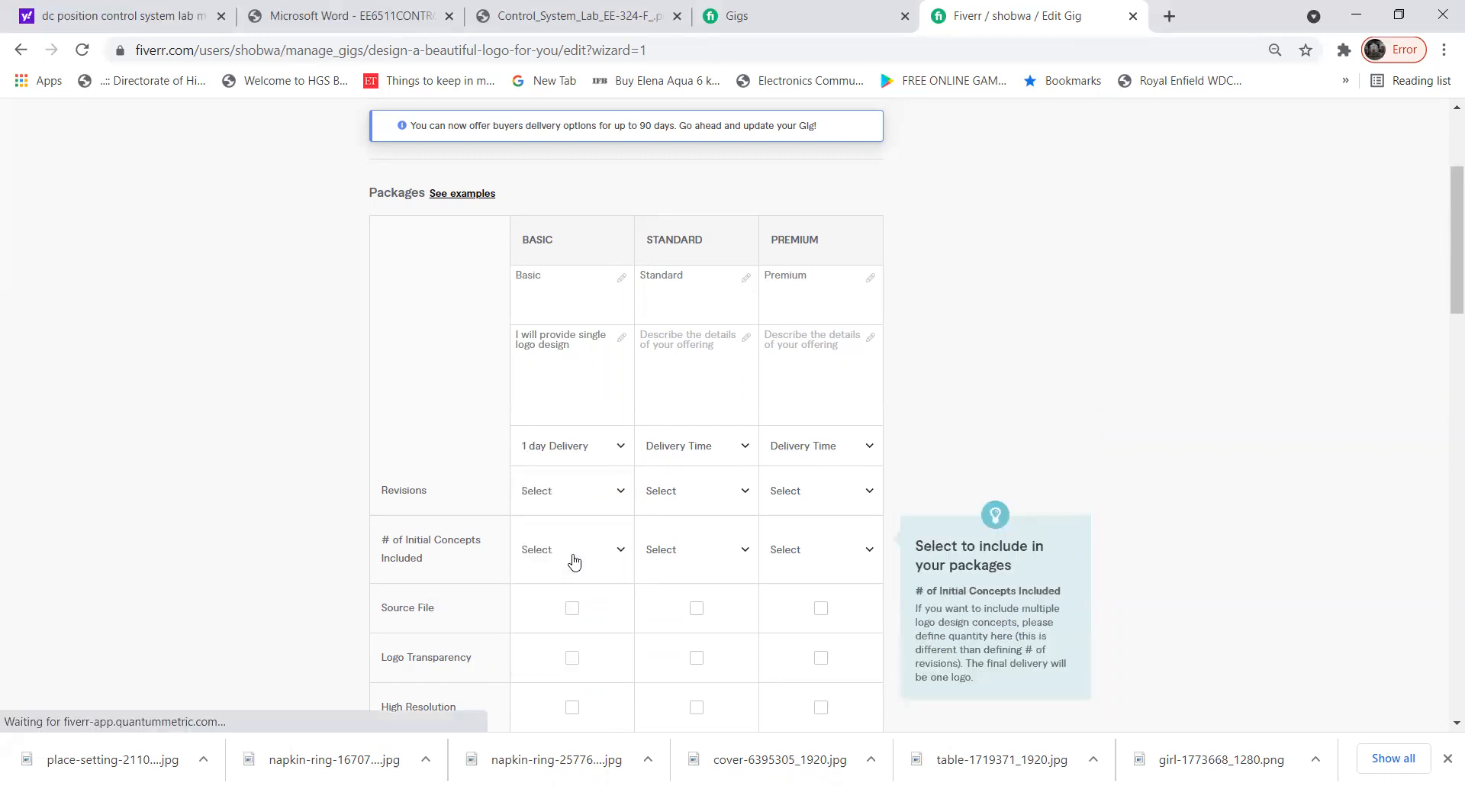
click(557, 497)
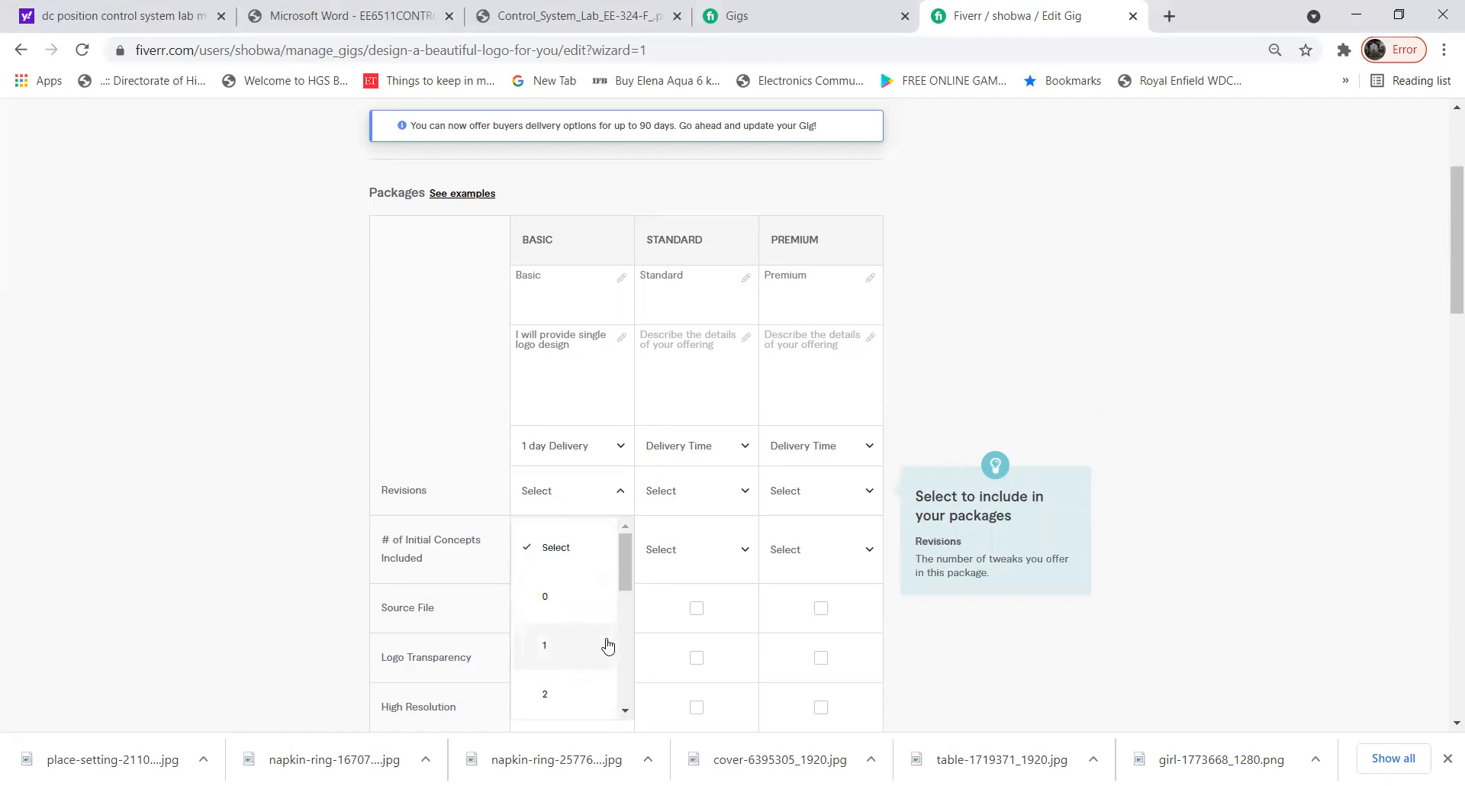
scroll(620, 633, down, 2)
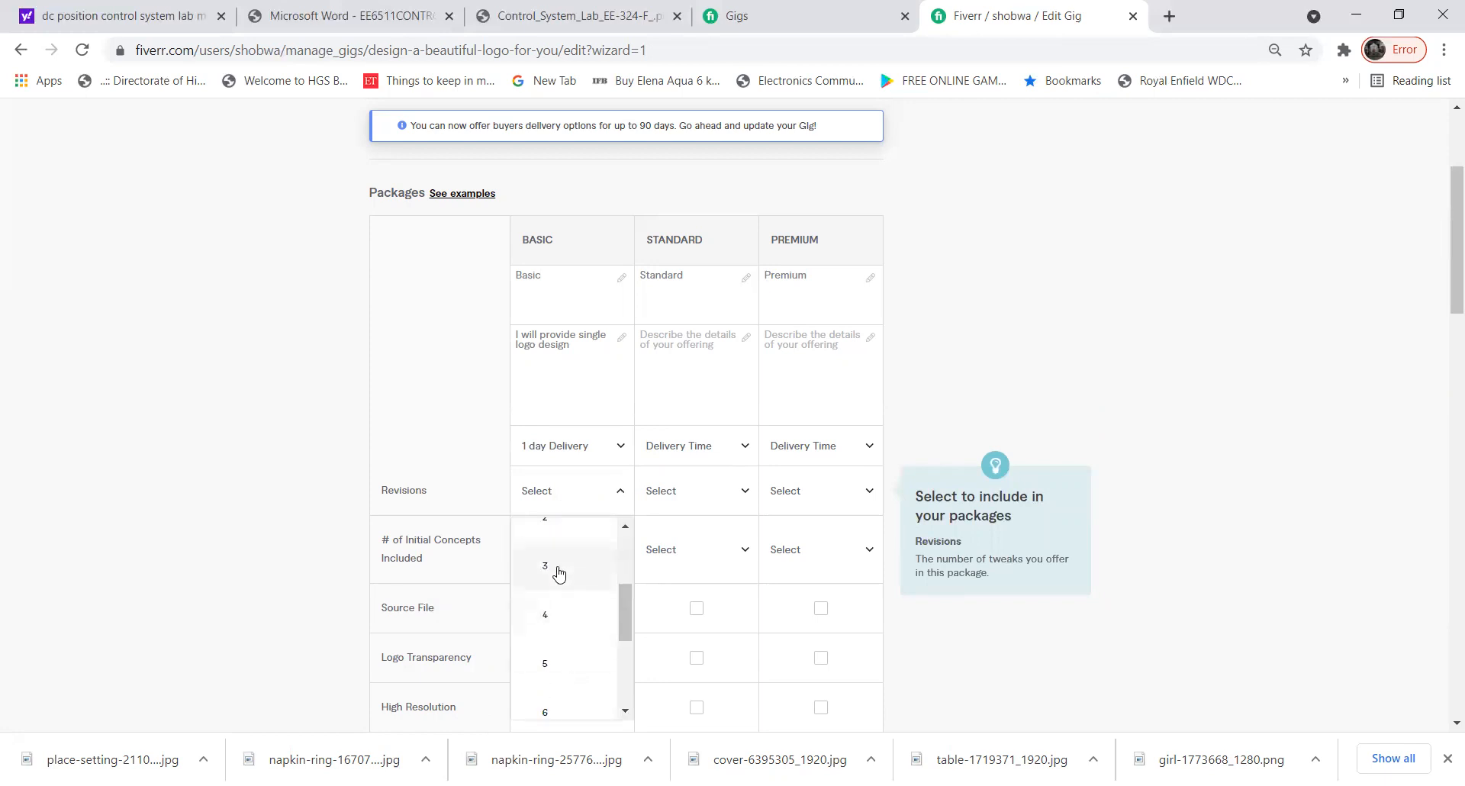
click(559, 573)
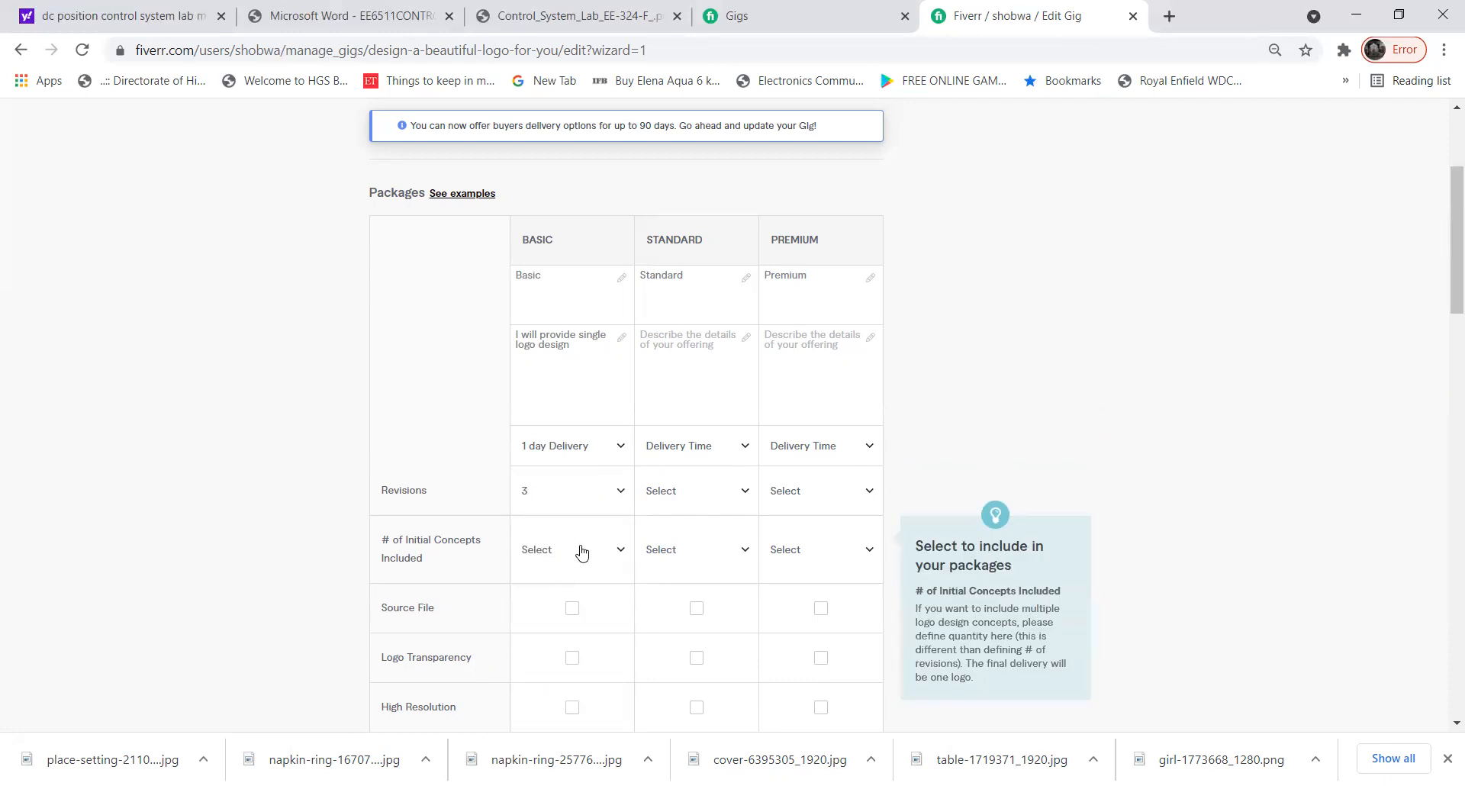
Disable the Extra fast delivery option among the gig's extra services.
drag(1445, 299, 1444, 331)
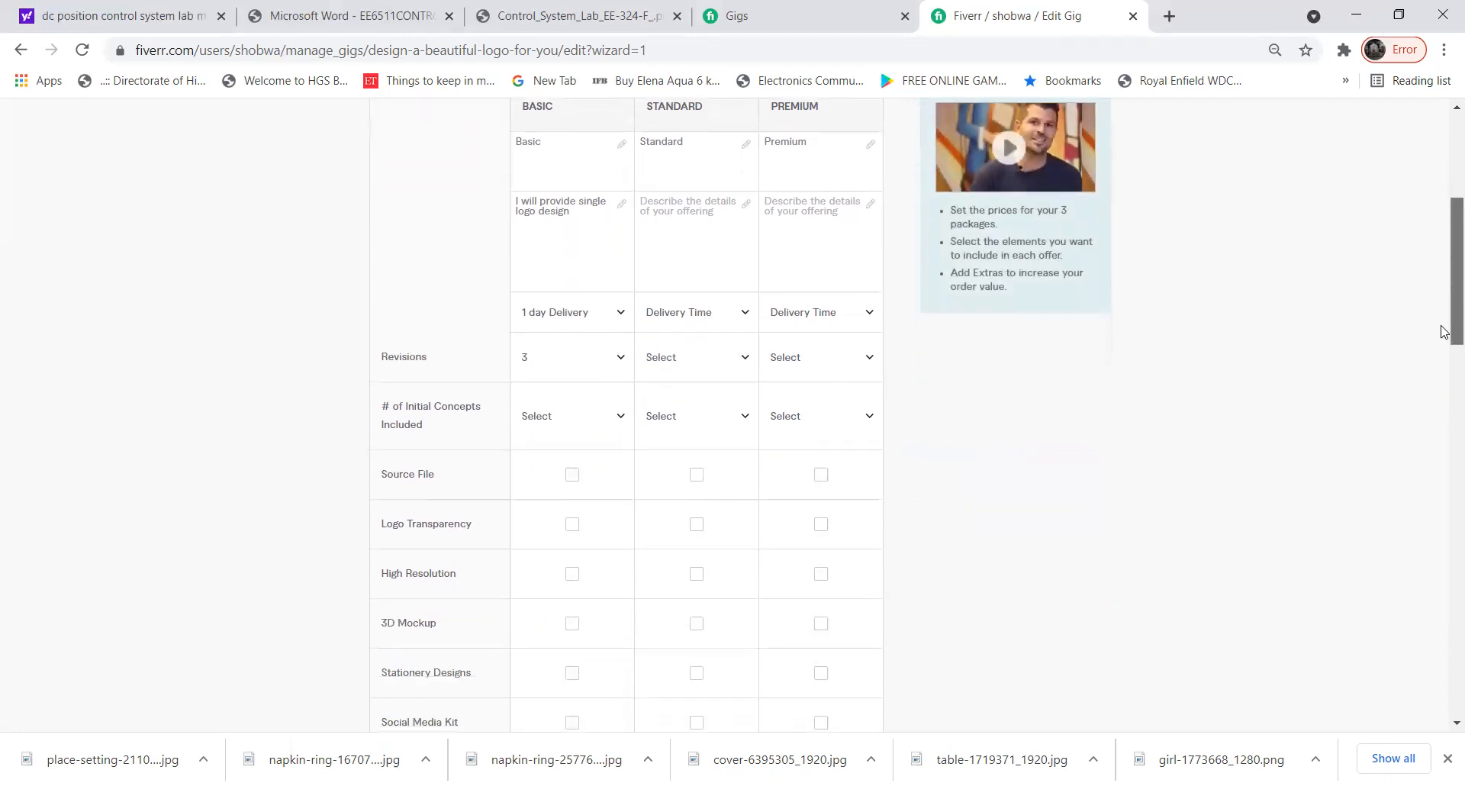
scroll(1445, 331, down, 1)
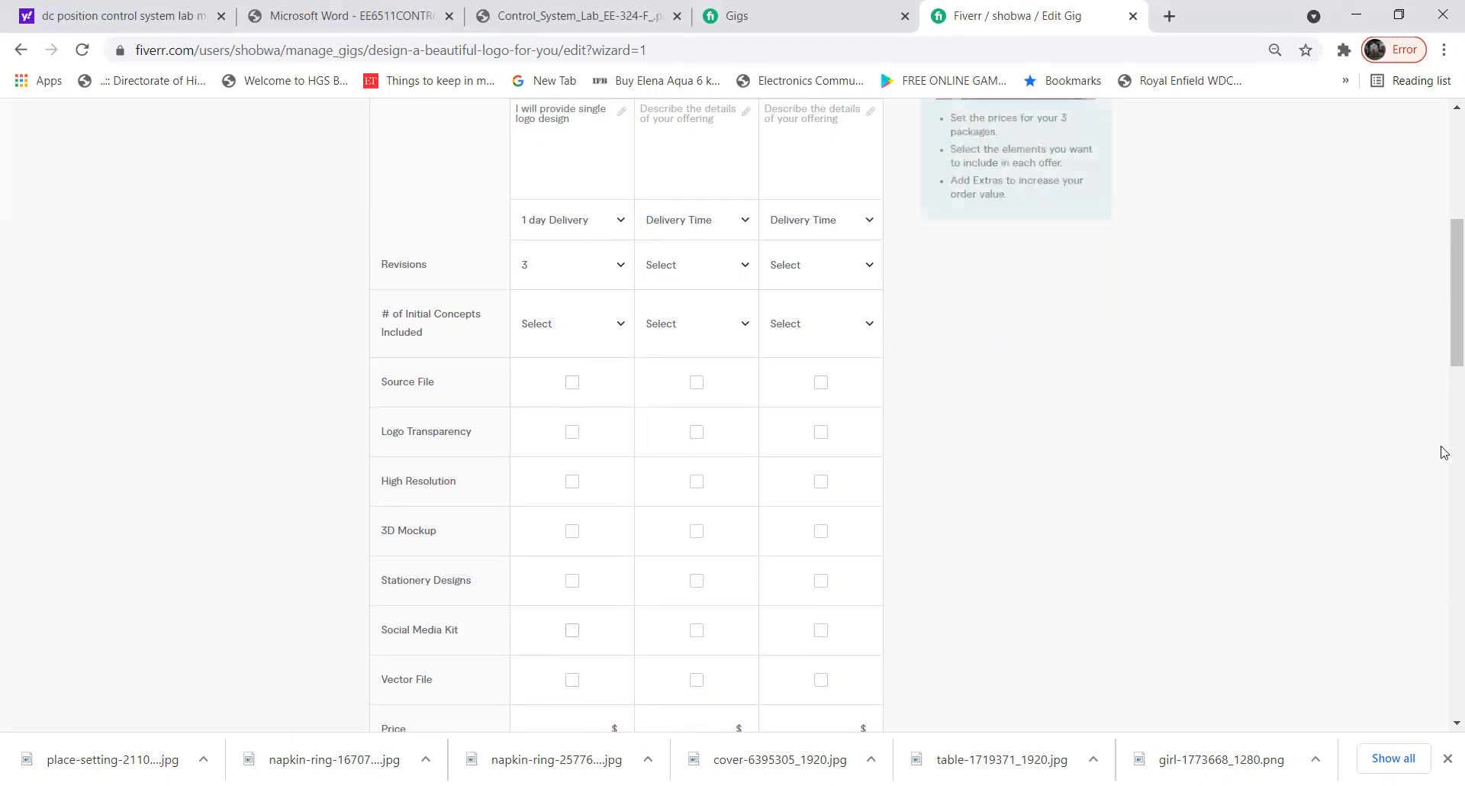
scroll(1442, 455, down, 7)
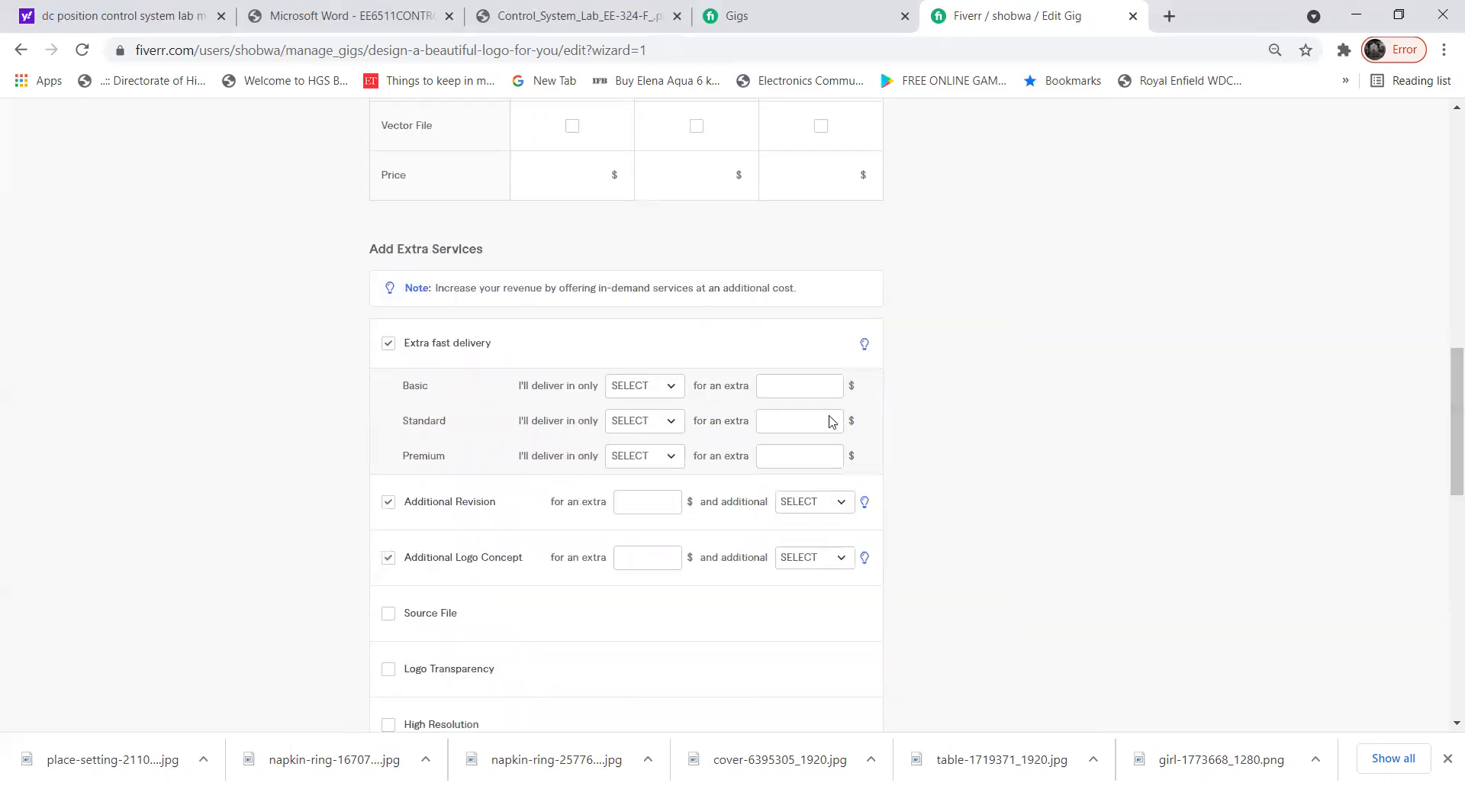
click(389, 345)
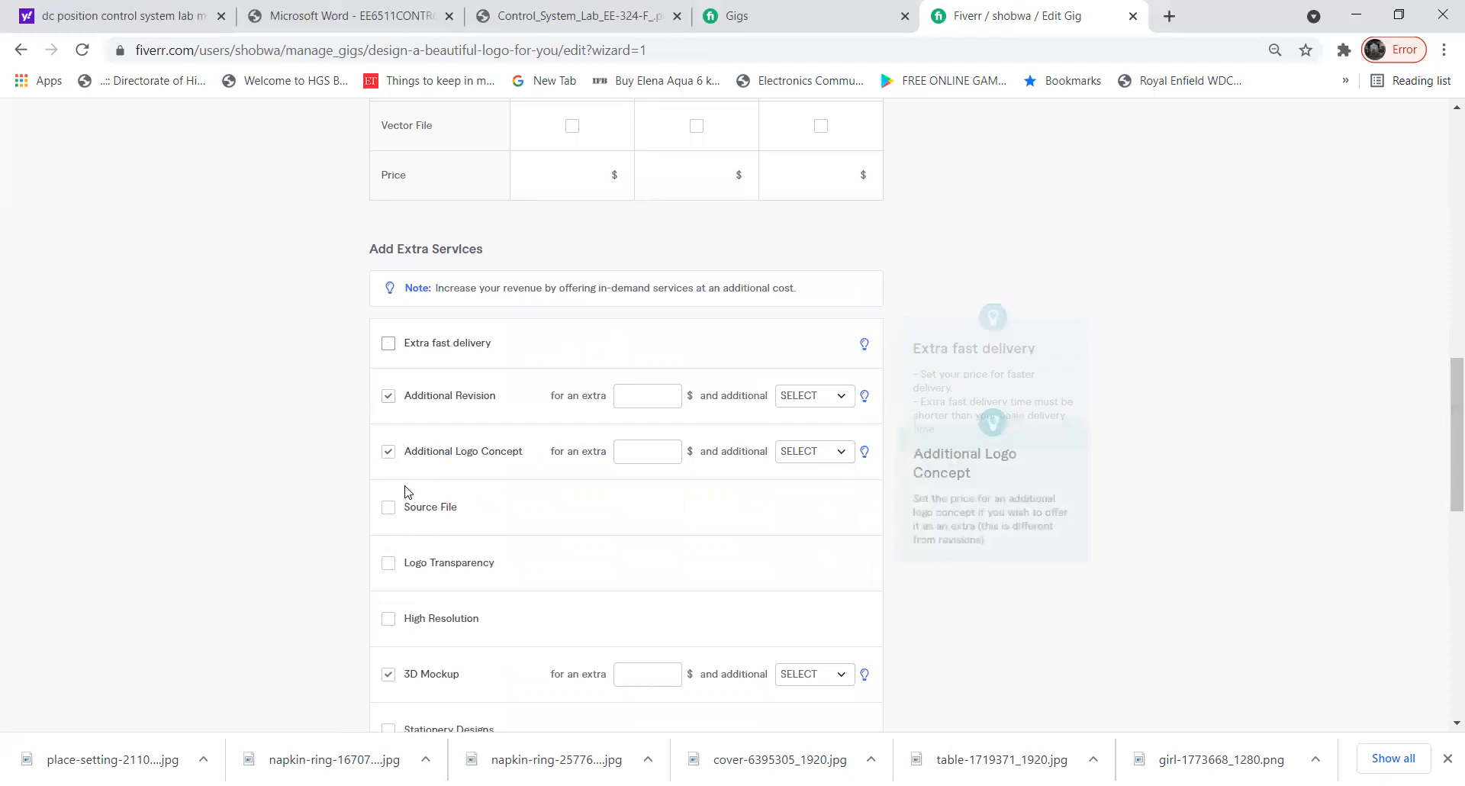
Disable the Additional Revision and Additional Logo Concept options among the gig's extra services.
click(388, 396)
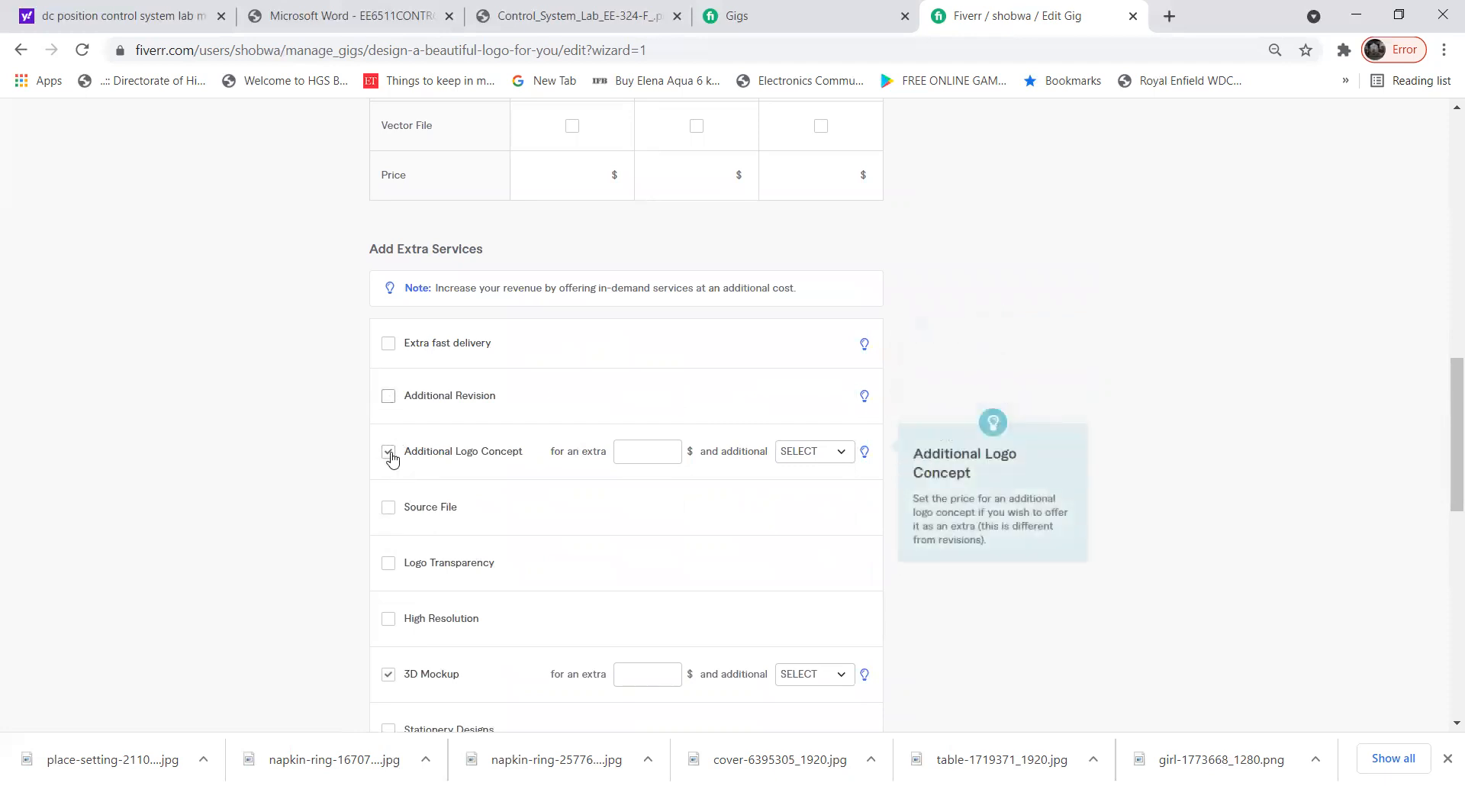
click(388, 451)
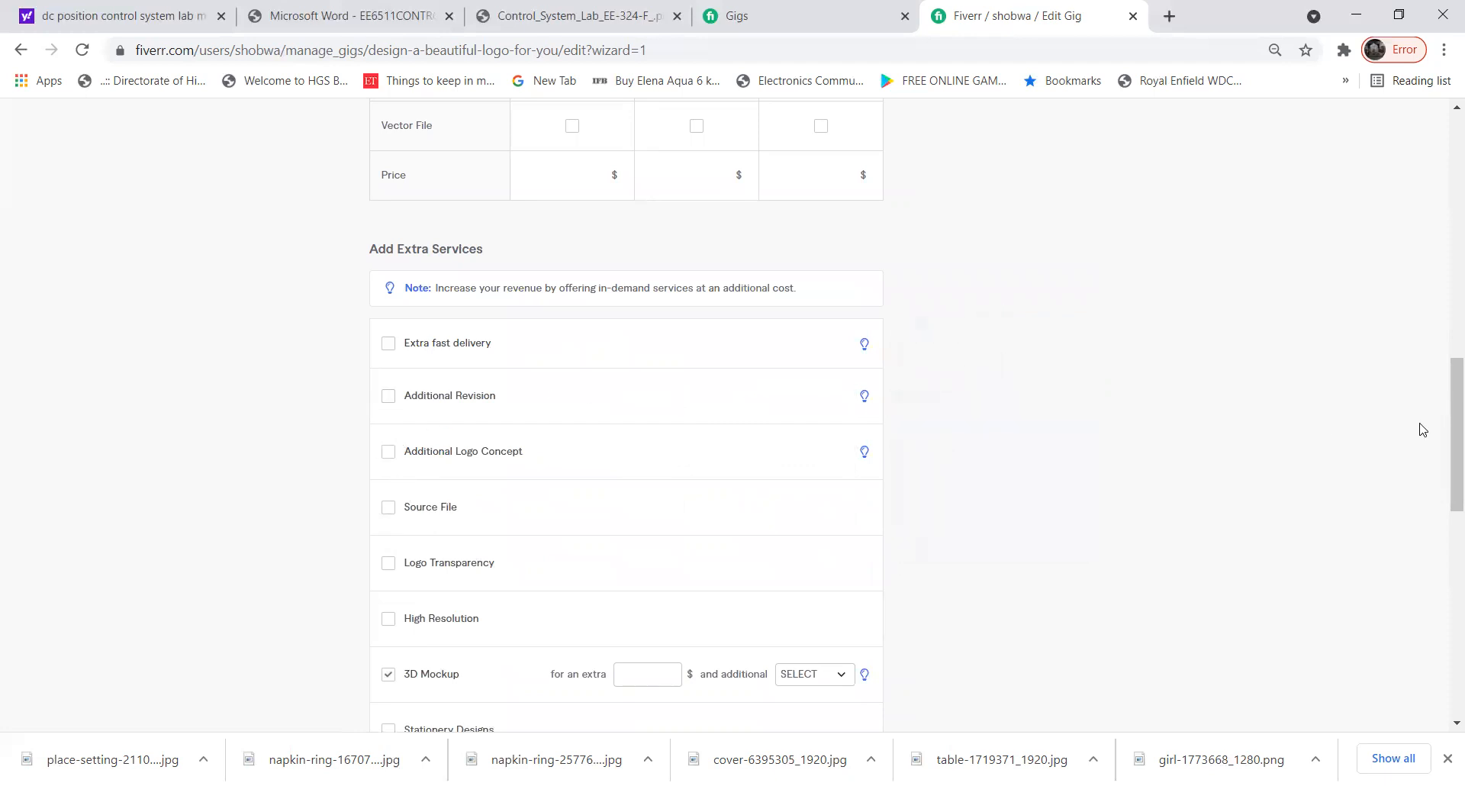
Set the Basic package price to $5.
click(1457, 546)
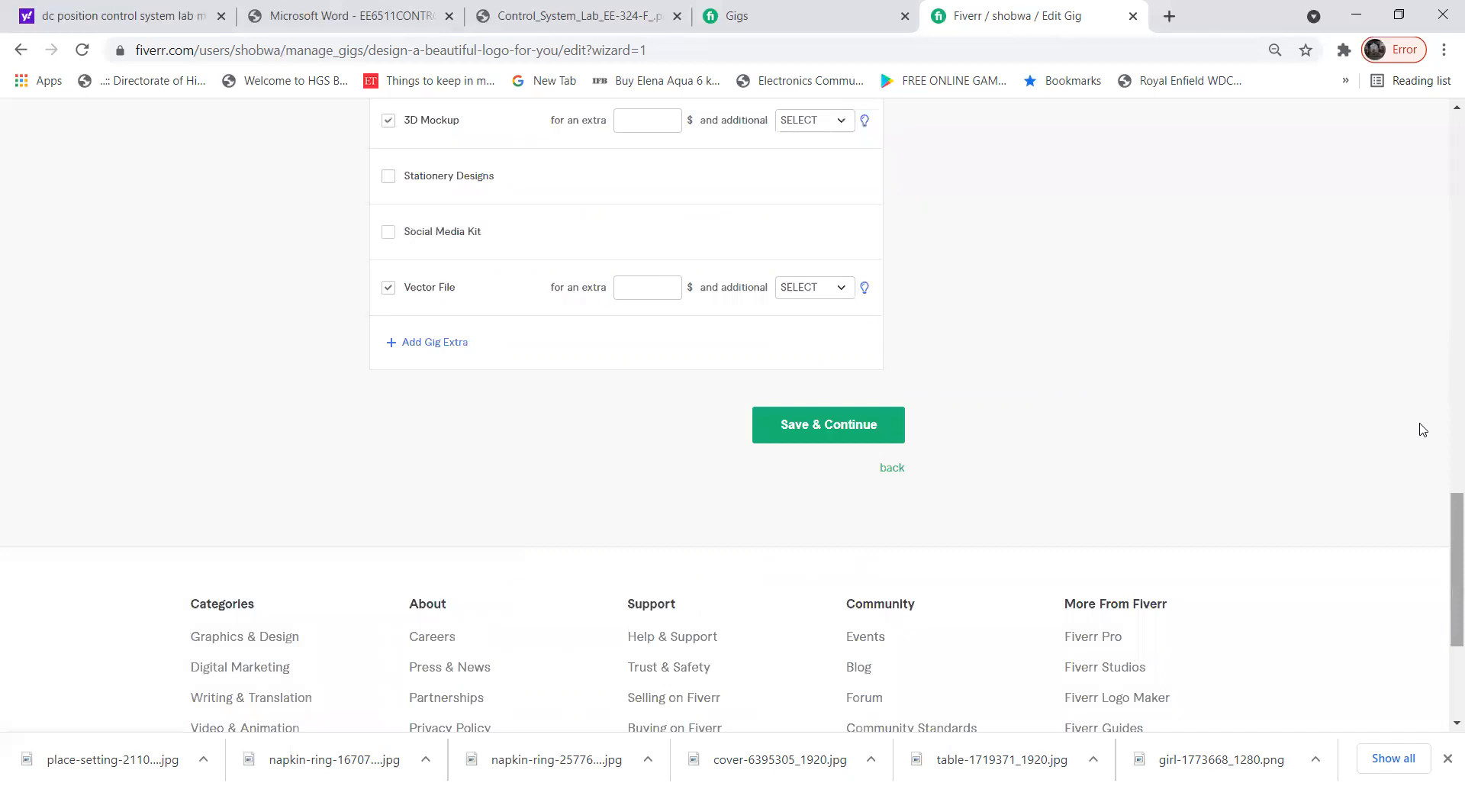
click(1456, 349)
click(1443, 352)
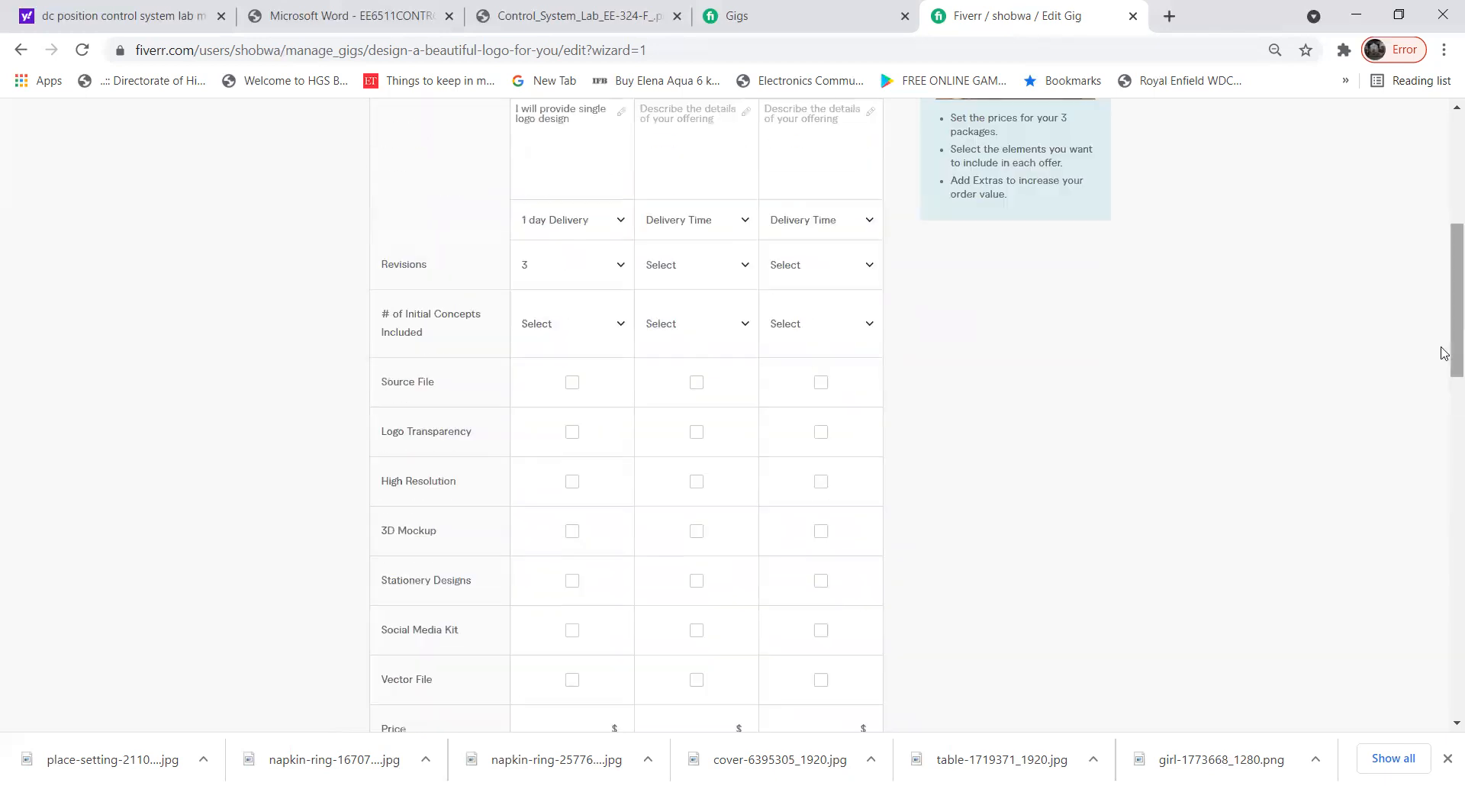
click(1444, 167)
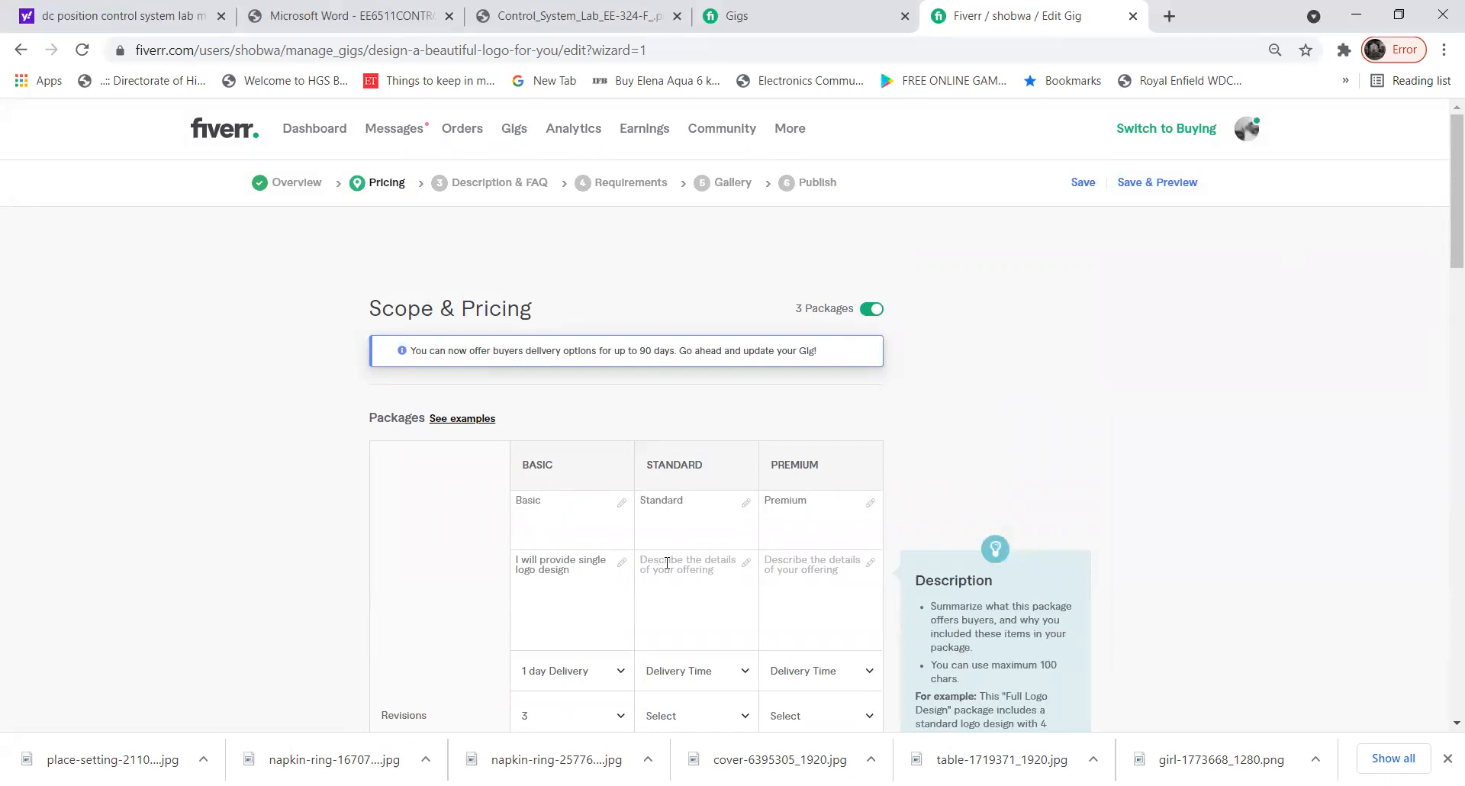
scroll(1444, 331, down, 3)
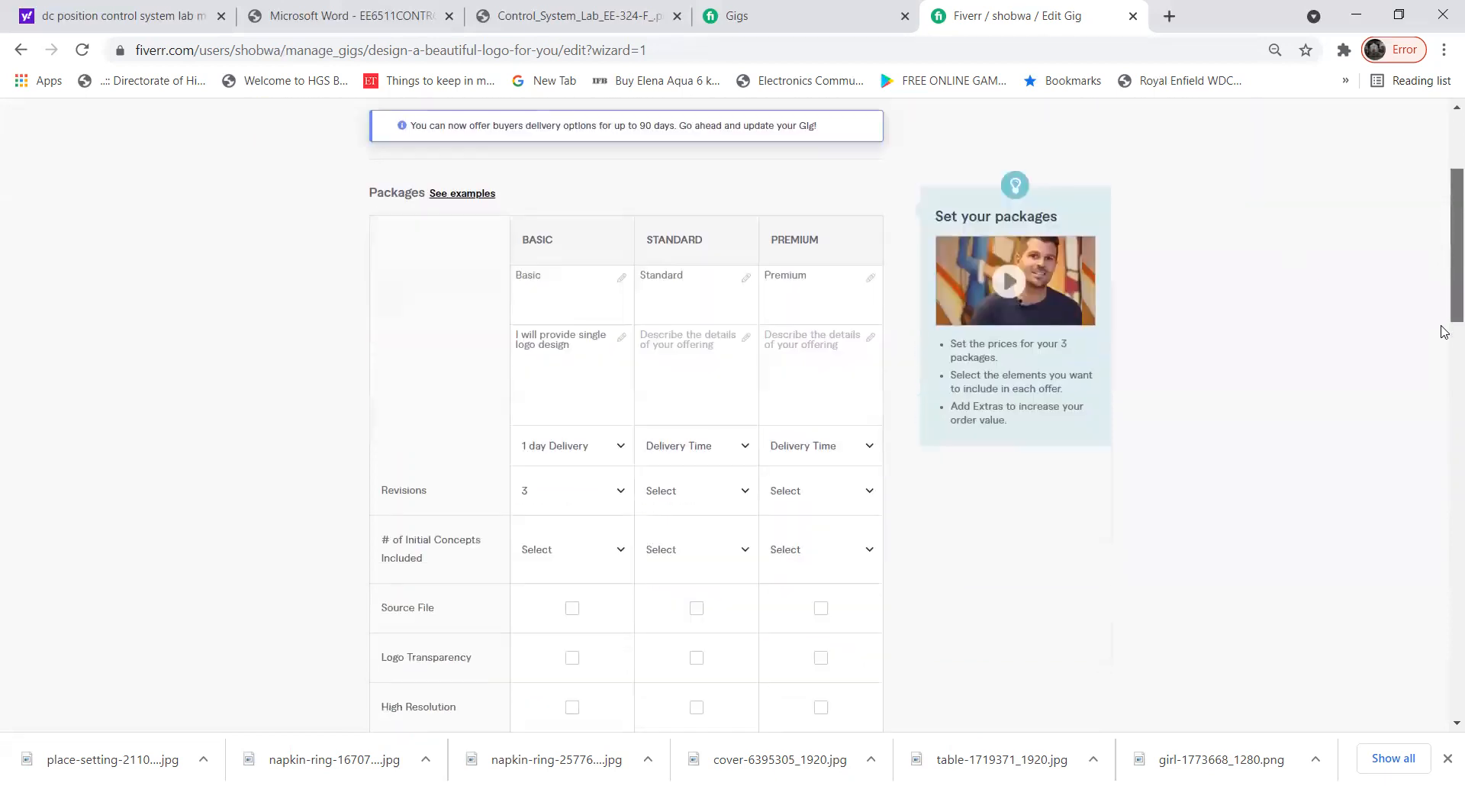
scroll(1444, 331, down, 1)
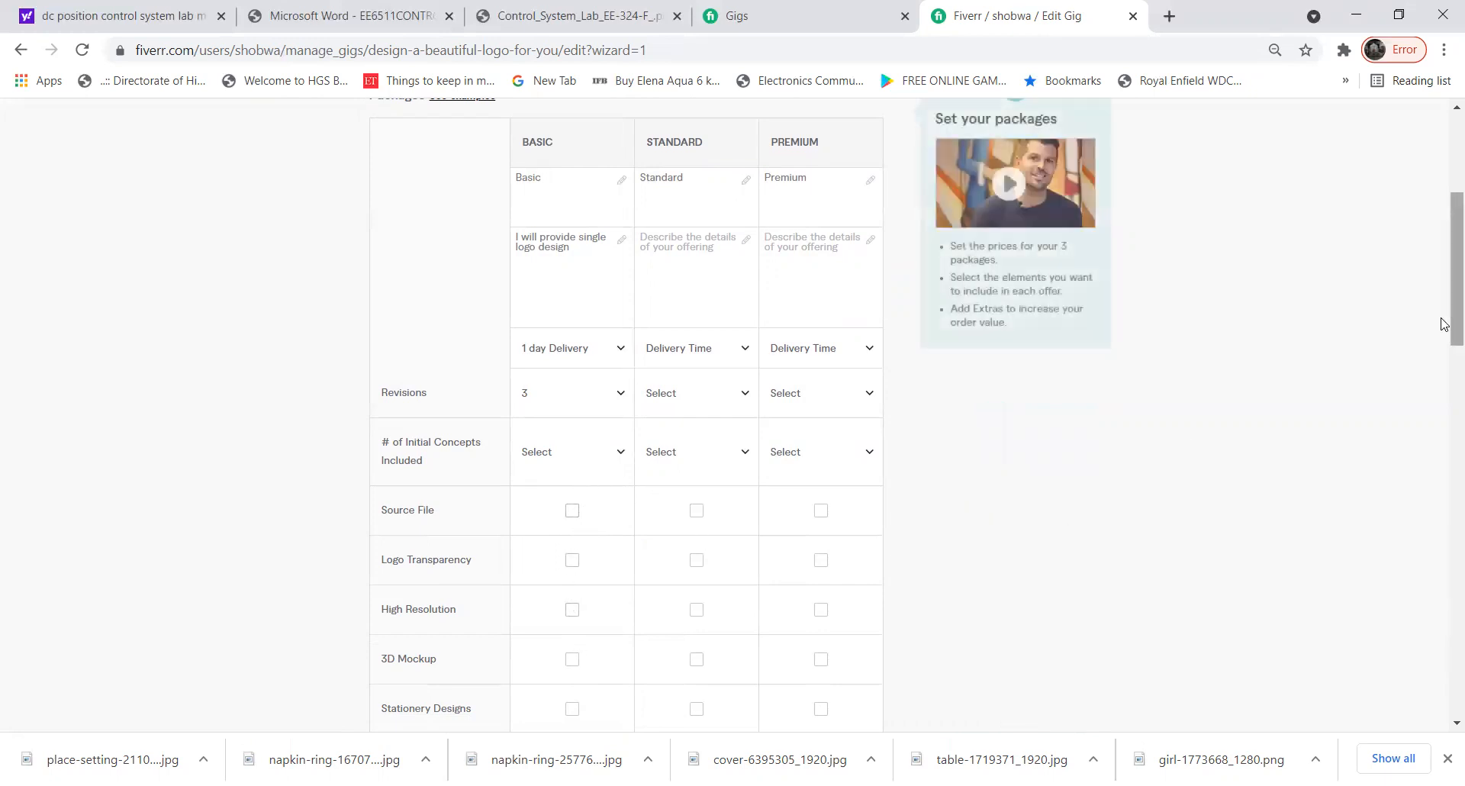
drag(1446, 324, 1448, 381)
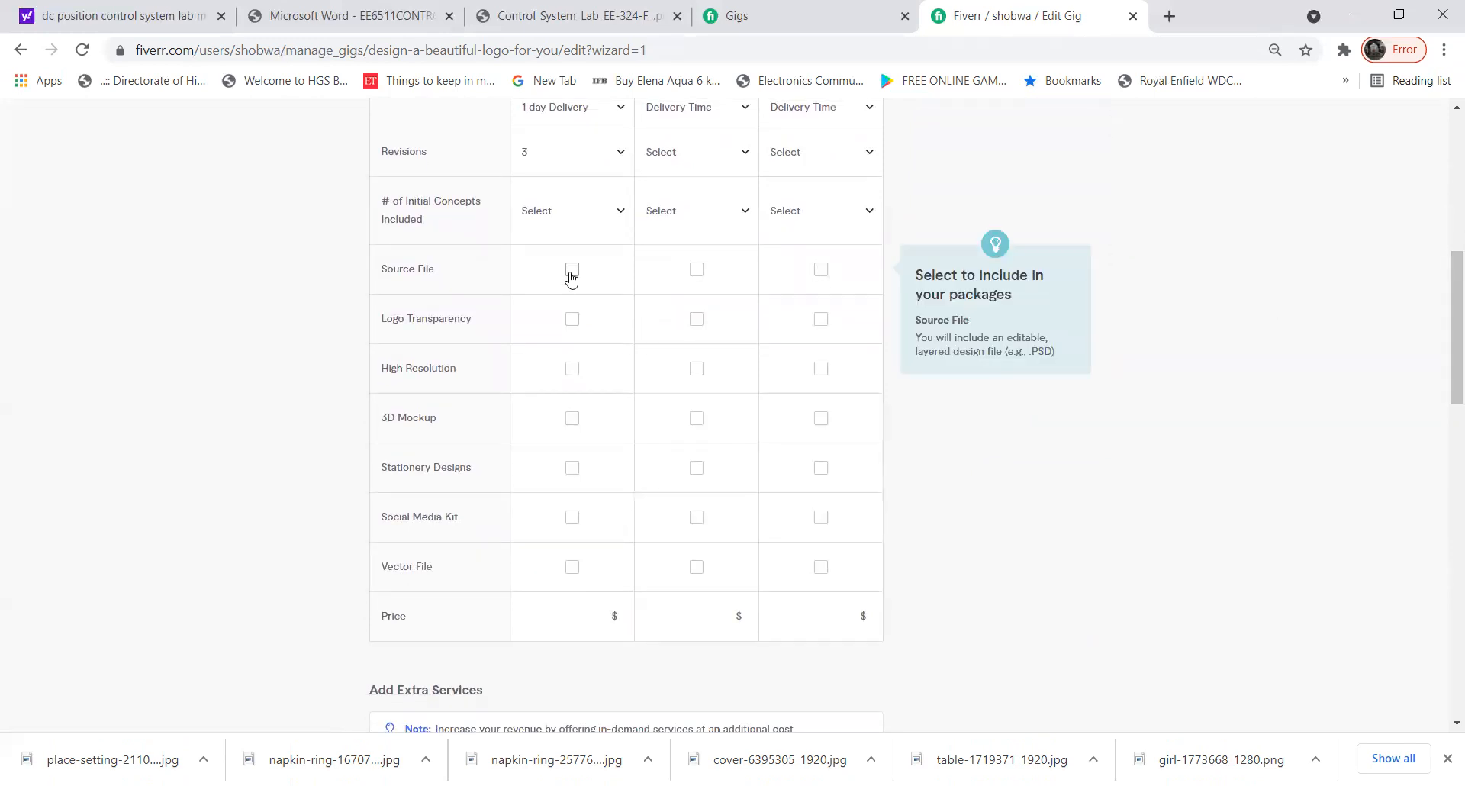
click(599, 615)
text(5)
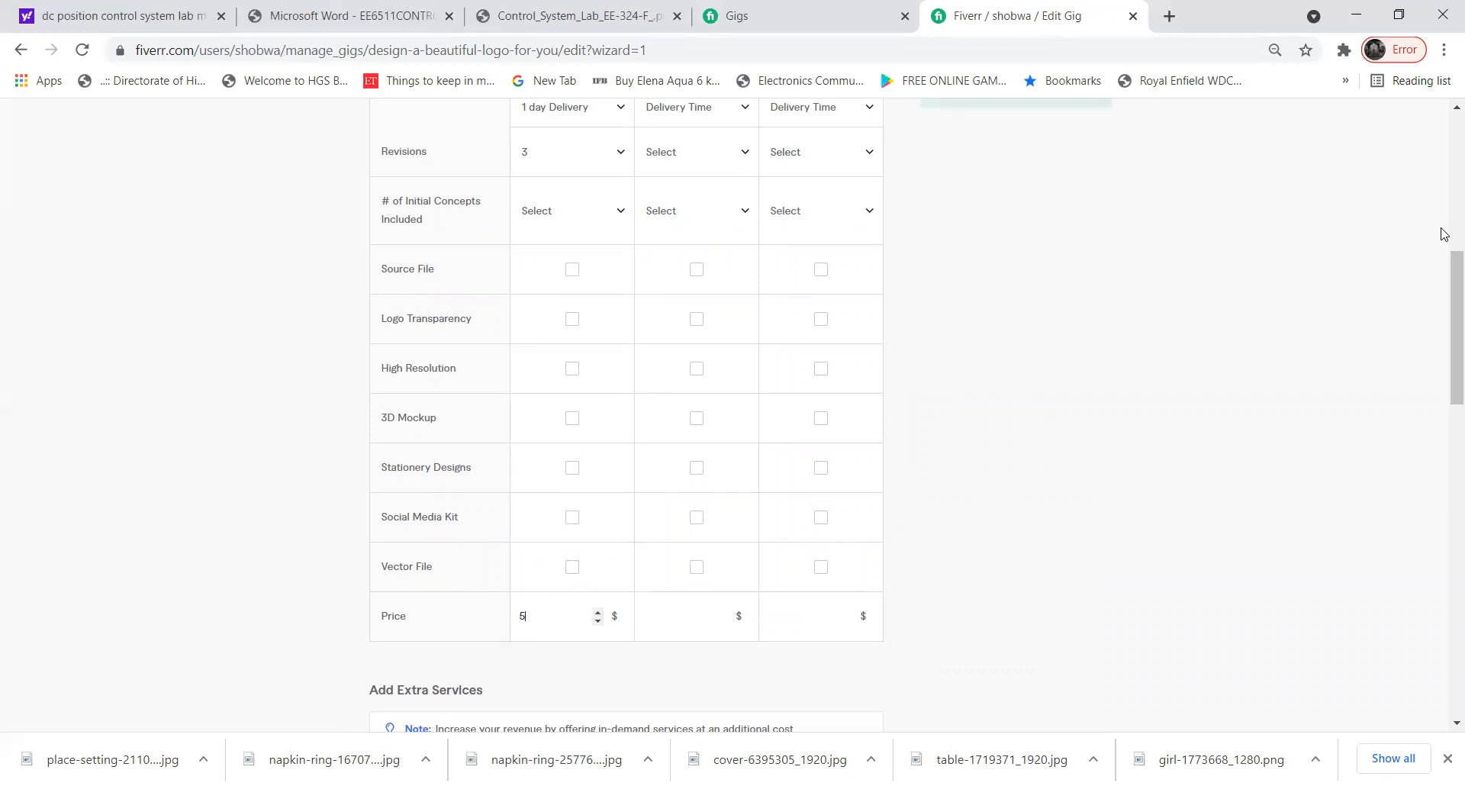
Try to save the pricing page with only the Basic package filled in.
scroll(1443, 234, up, 7)
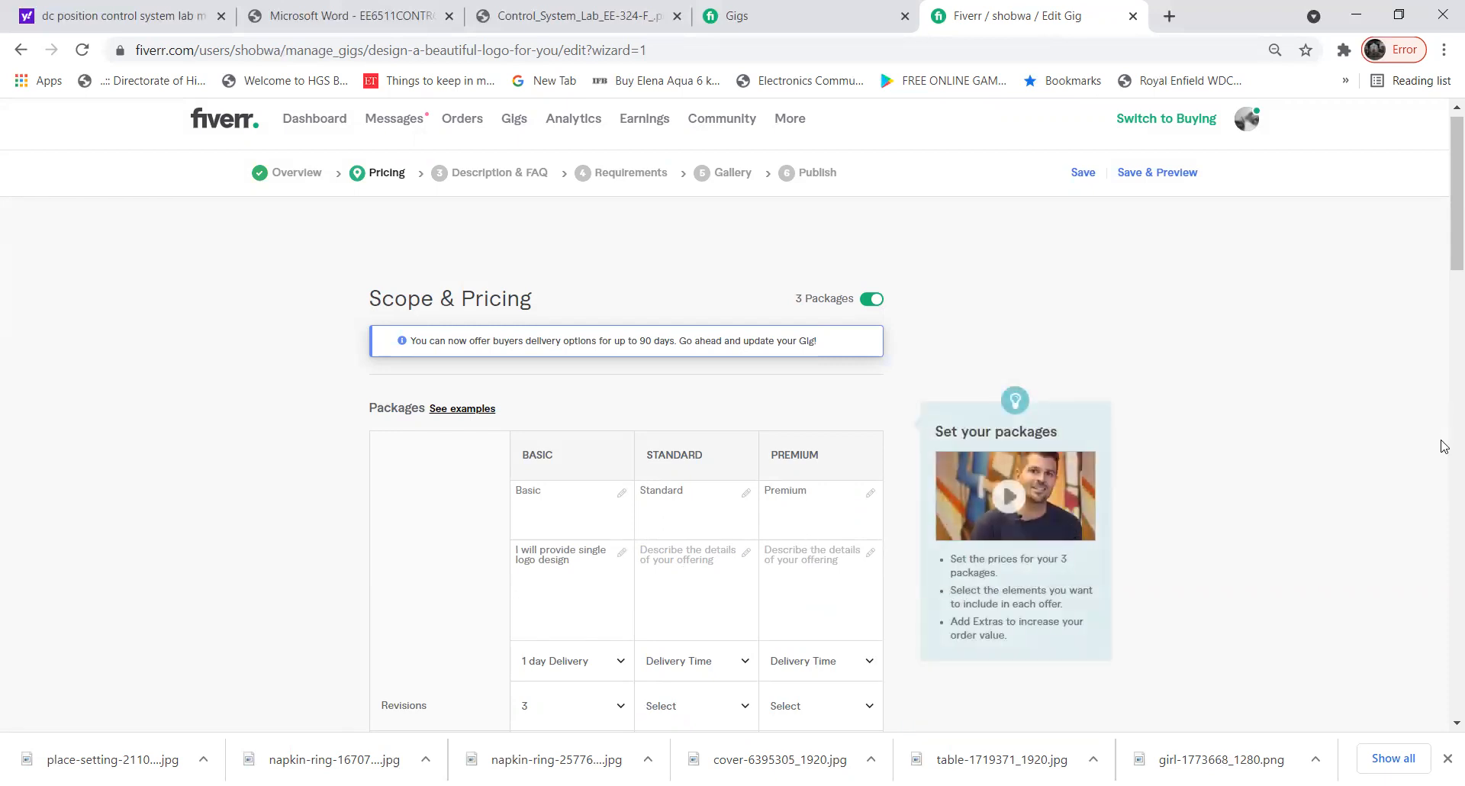
drag(1442, 241, 1442, 415)
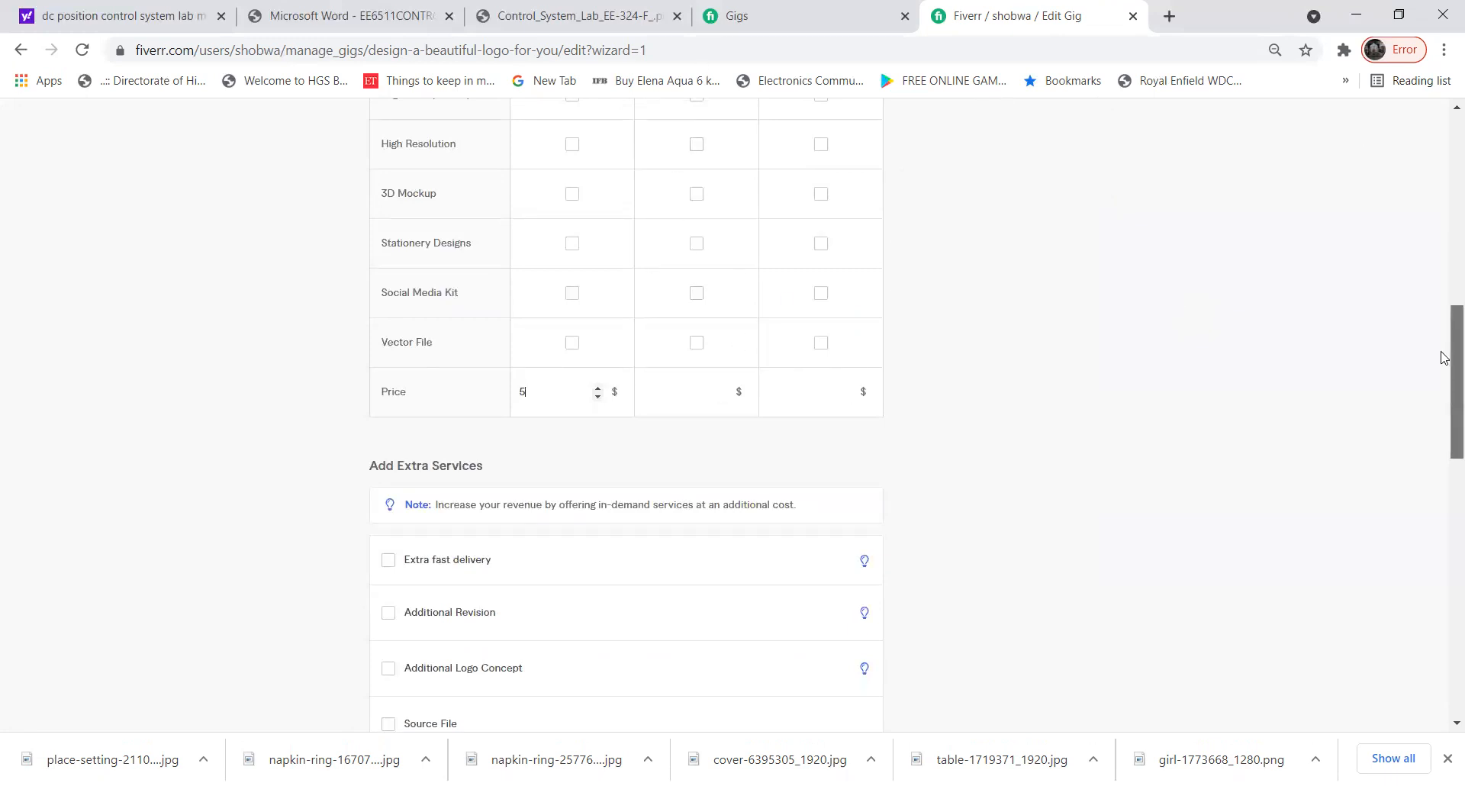
drag(1446, 358, 1430, 200)
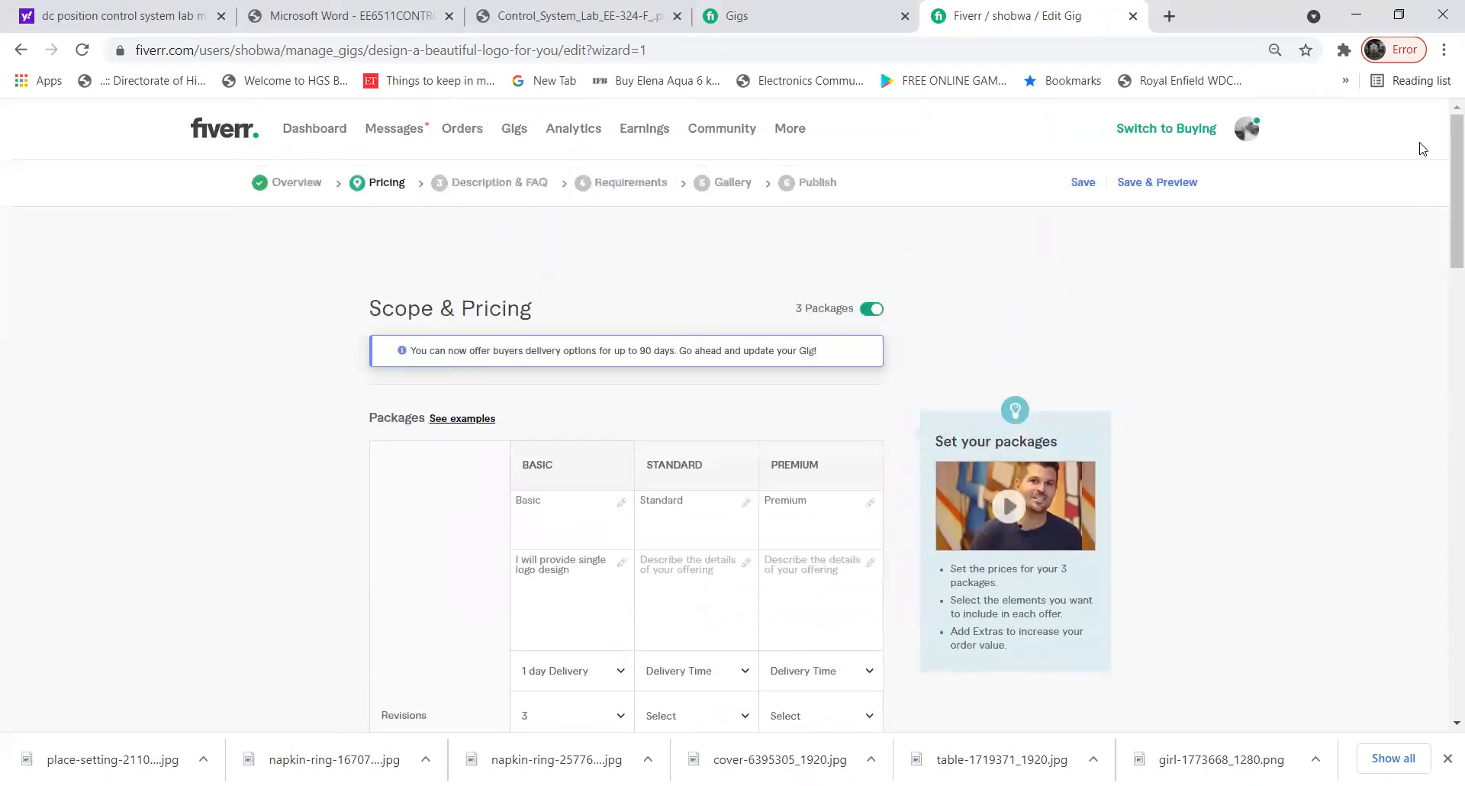
click(1084, 183)
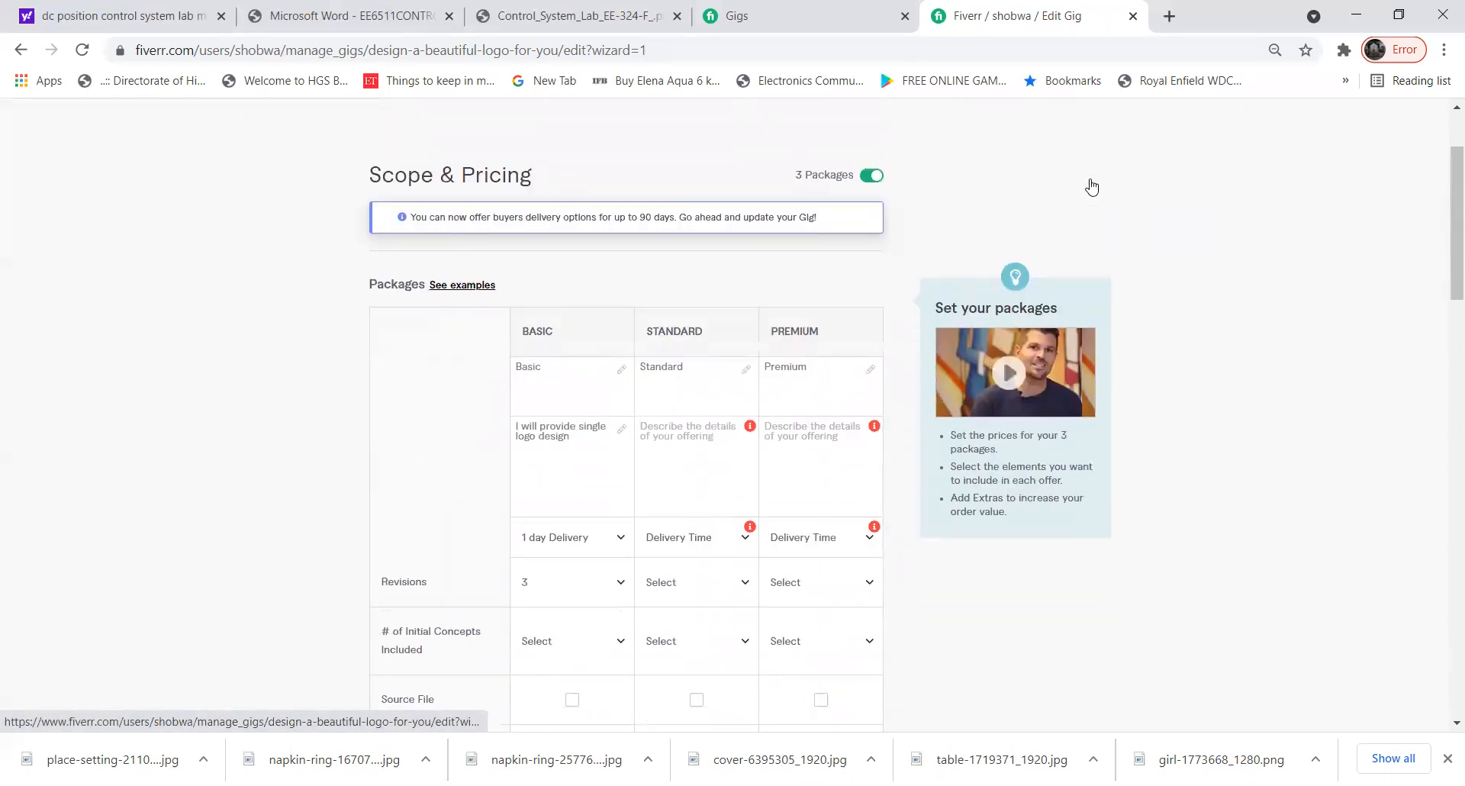
Copy the Basic package description "I will provide single logo design" into the Standard and Premium descriptions.
click(739, 482)
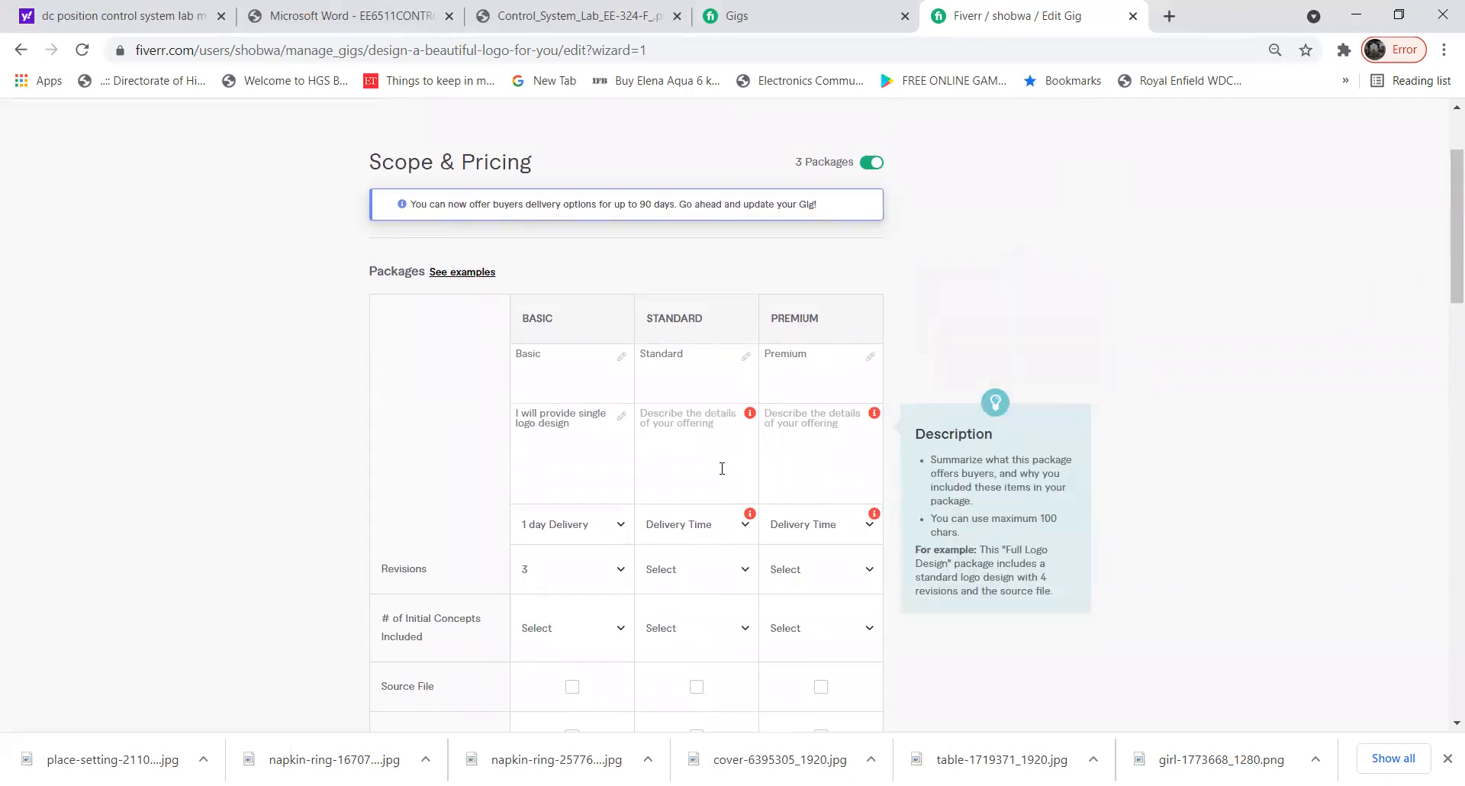
mouse_move(746, 525)
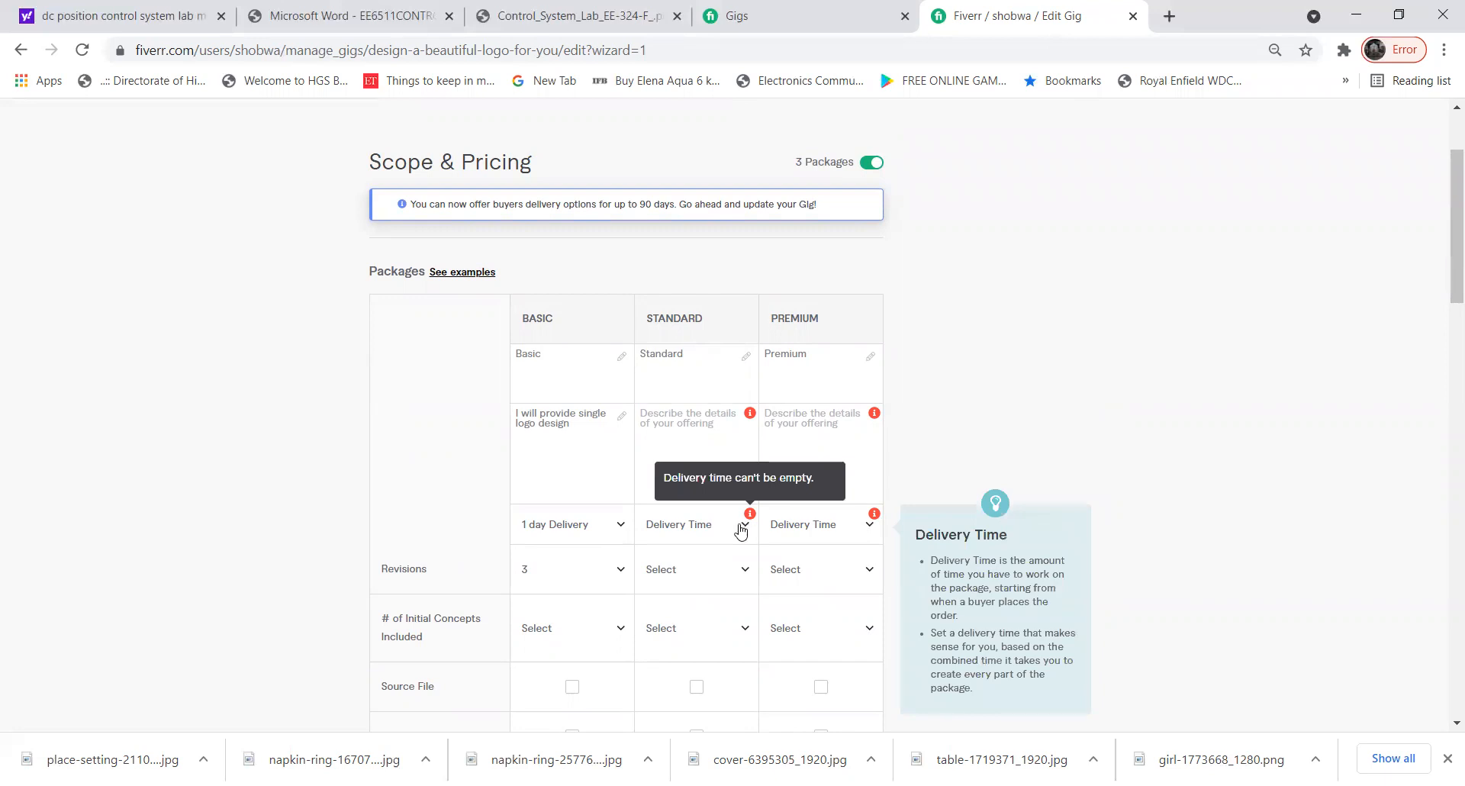
click(710, 435)
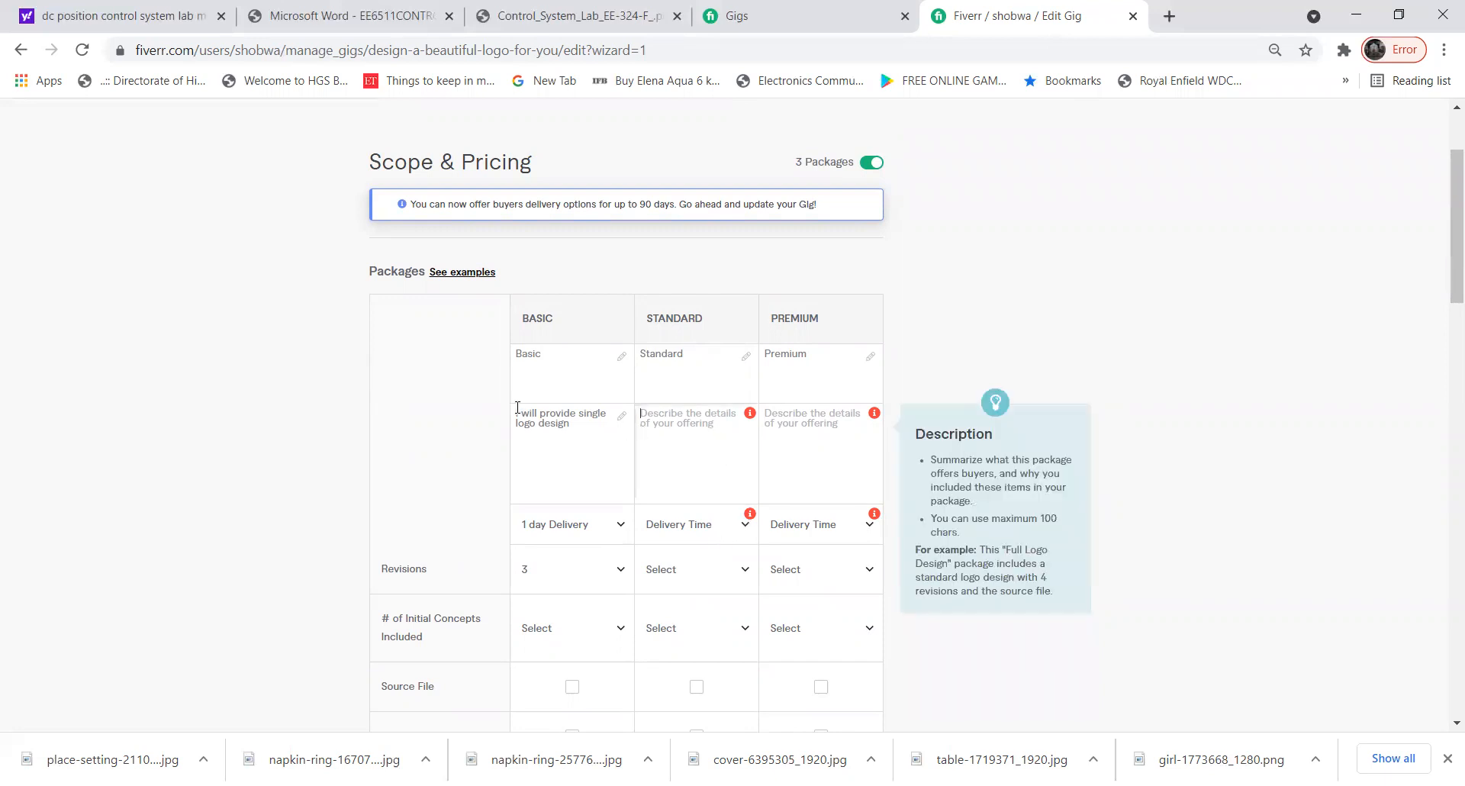
drag(516, 407, 607, 463)
key(ctrl+c)
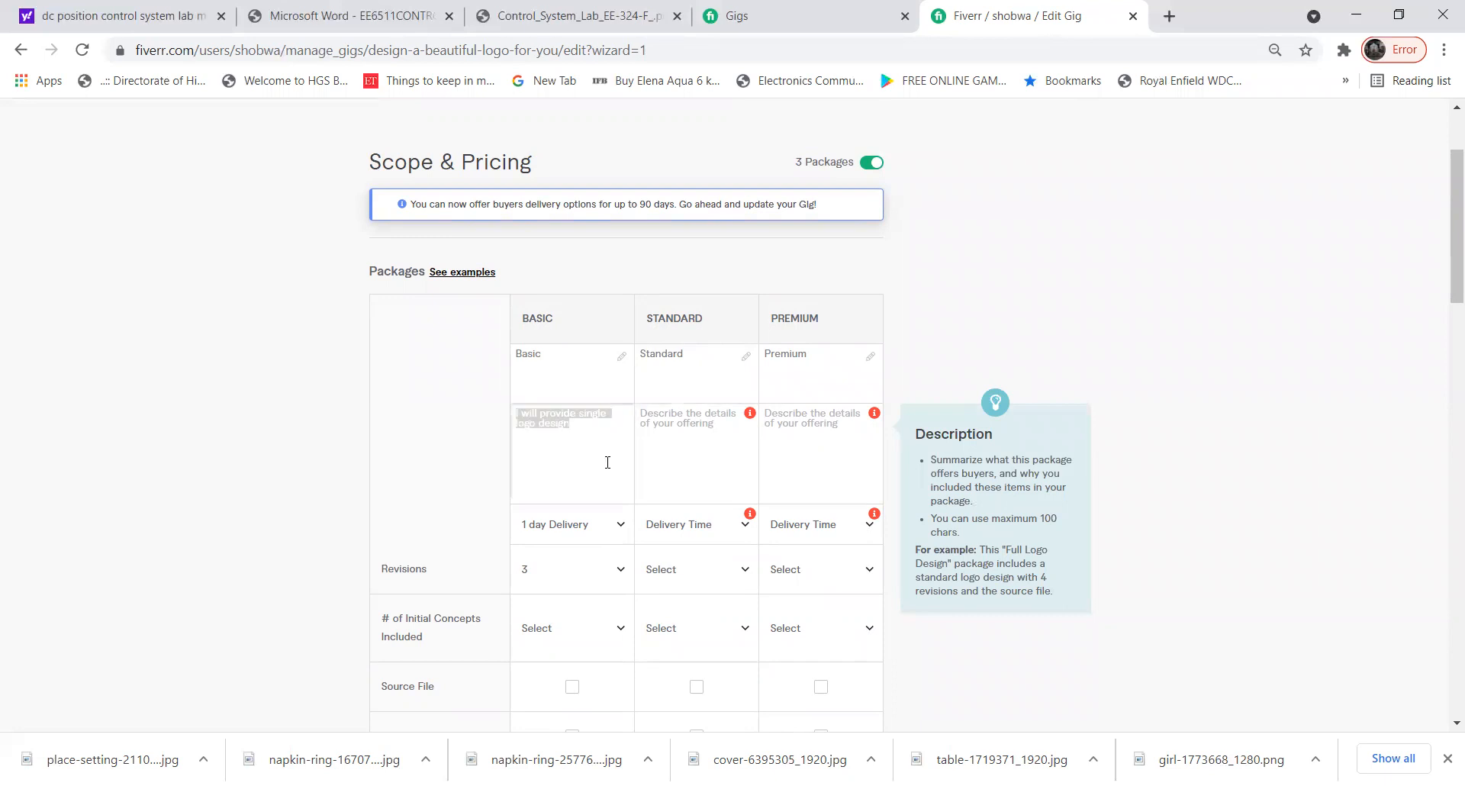
click(681, 420)
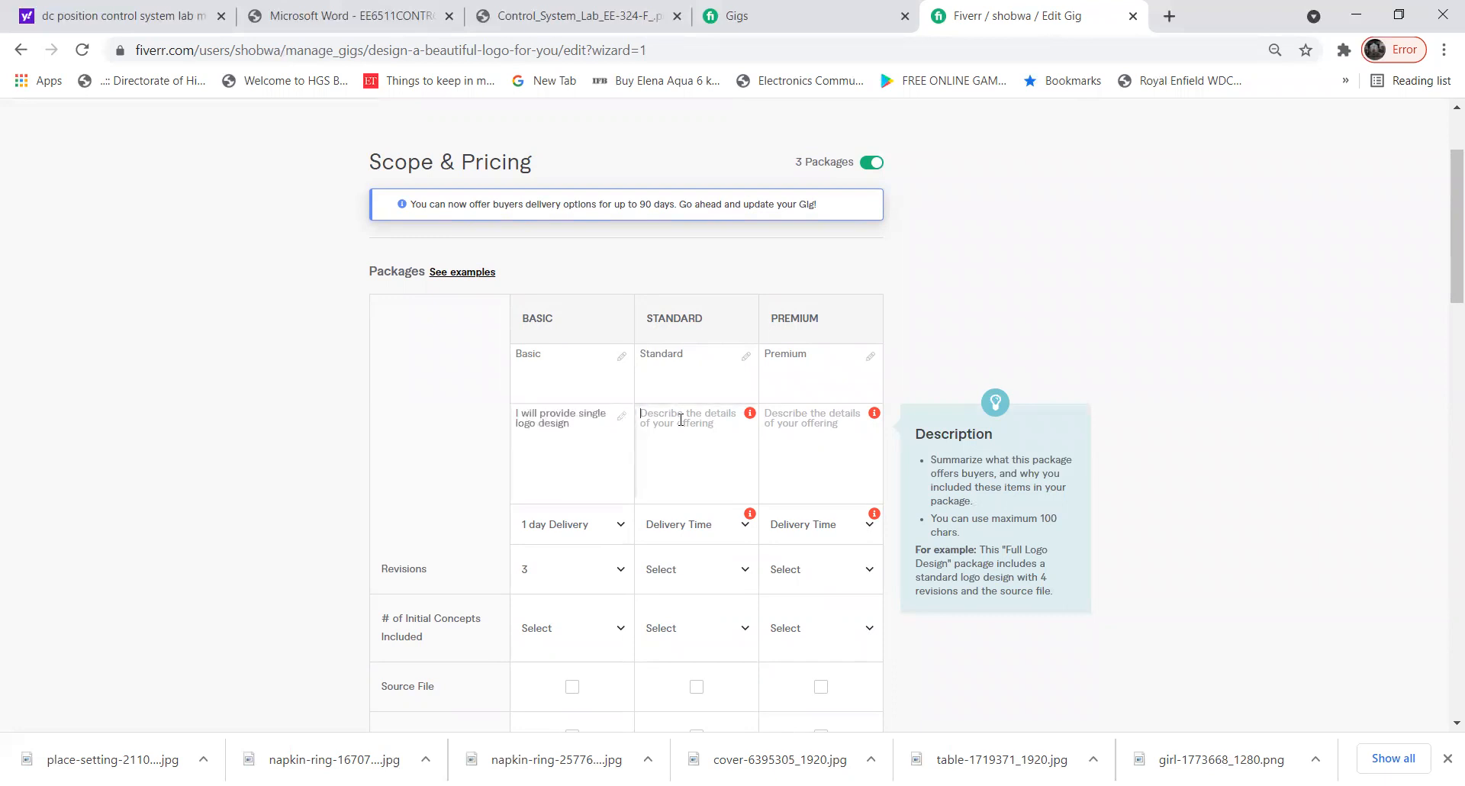
key(ctrl+v)
click(801, 414)
key(ctrl+v)
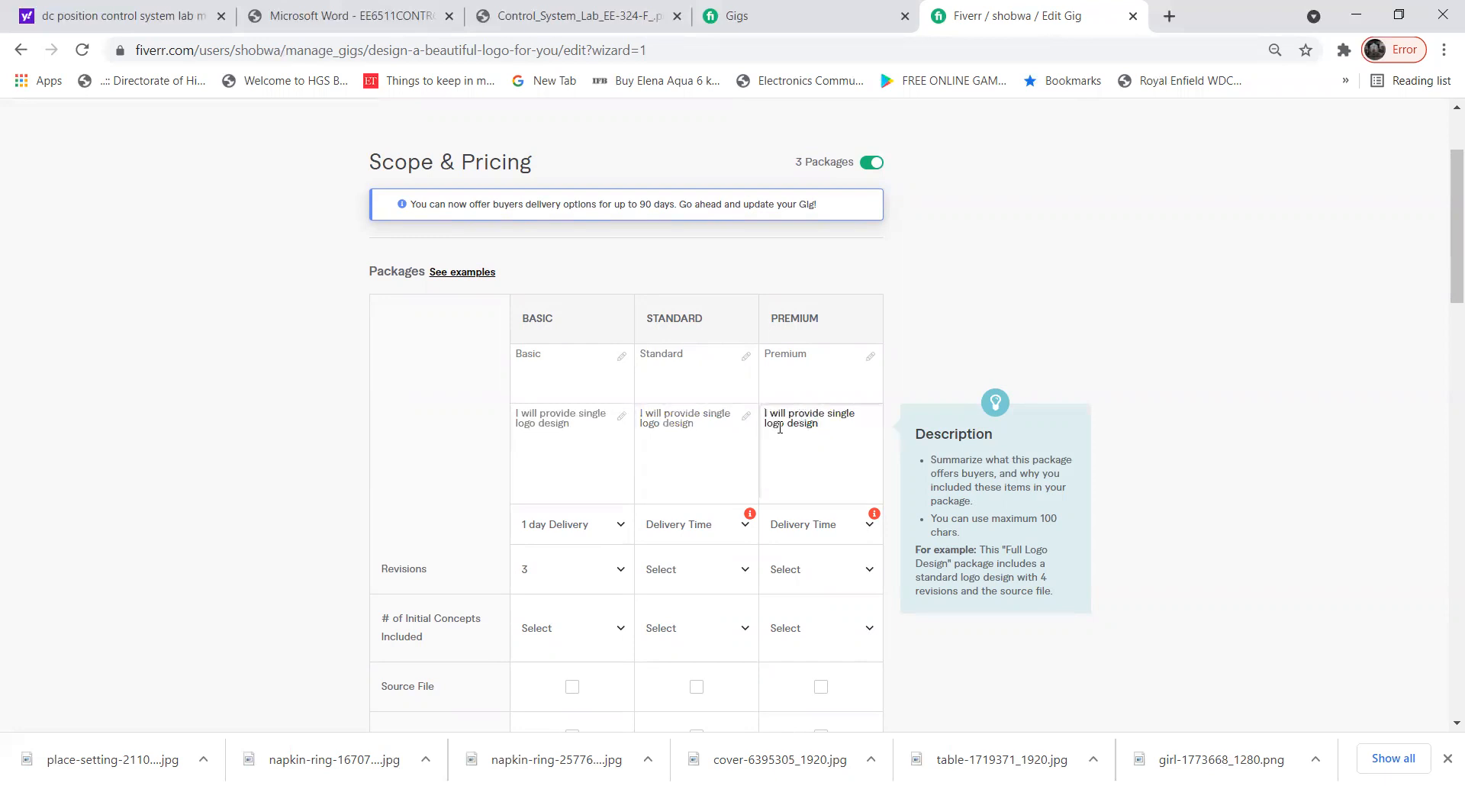
Change the Standard package description to "I will provide three logo design".
click(738, 415)
key(BackSpace)
key(BackSpace)
key(BackSpace)
key(BackSpace)
key(BackSpace)
key(BackSpace)
key(BackSpace)
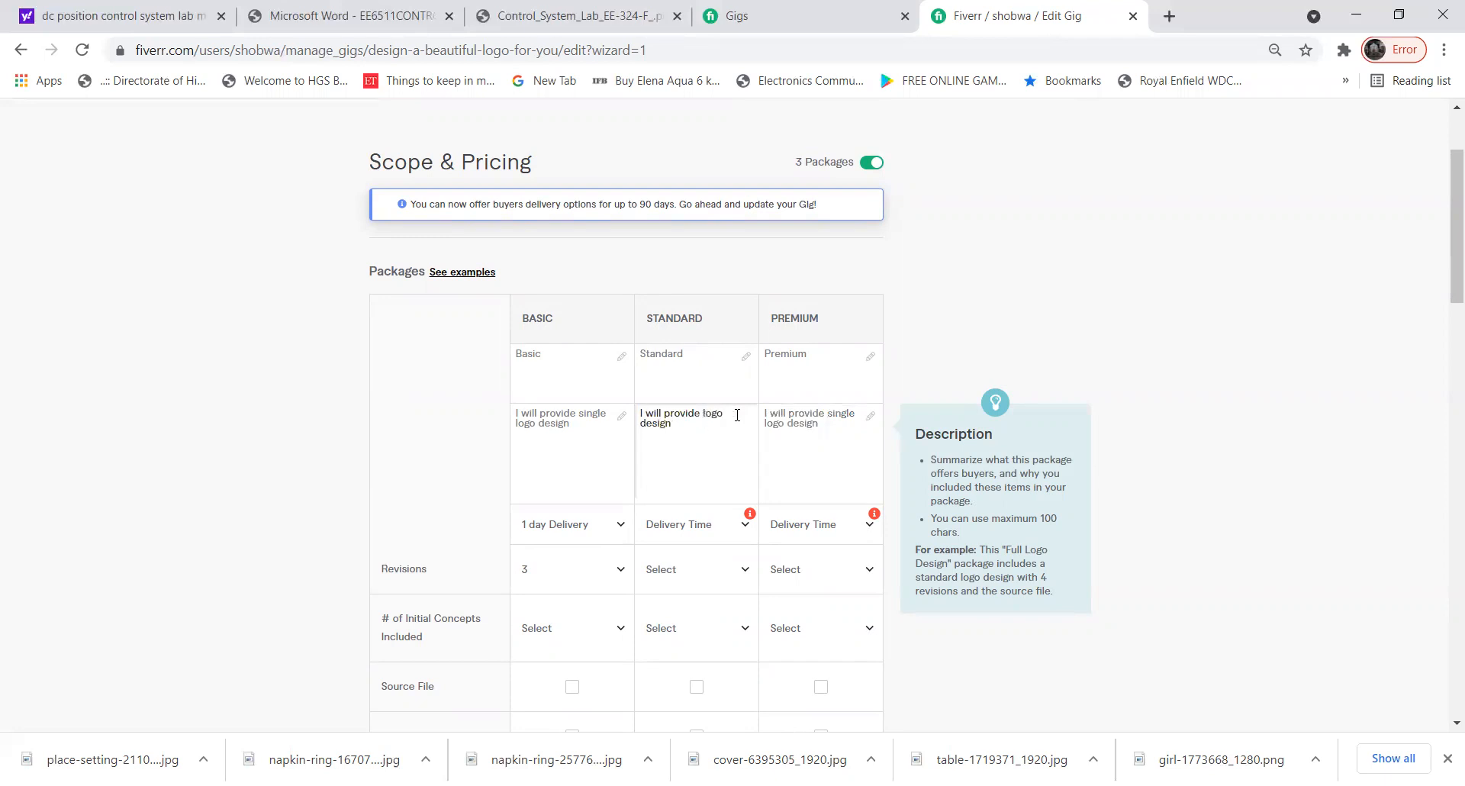
text(three)
Change the Premium package description to "I will provide ten logo design".
click(853, 414)
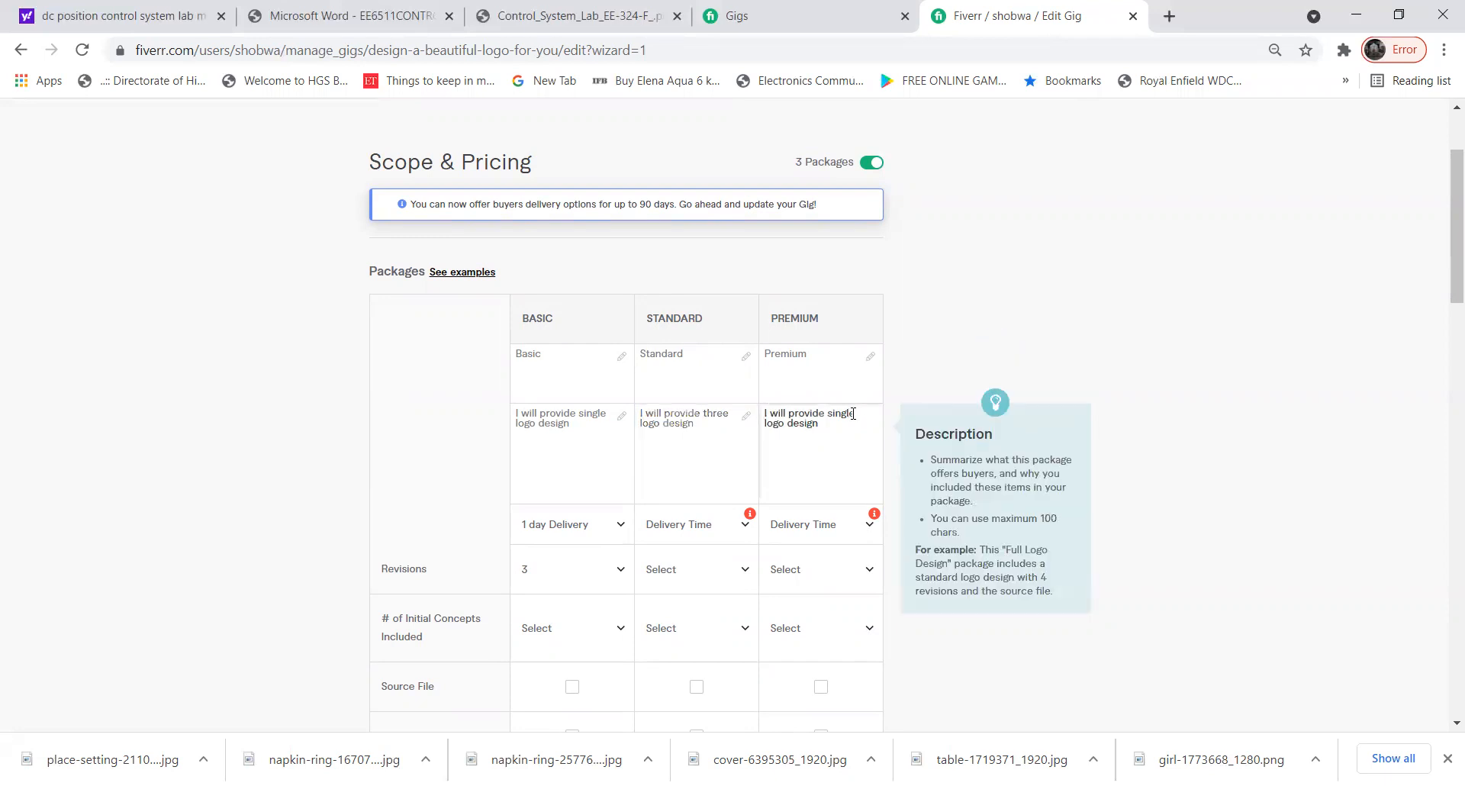
key(BackSpace)
key(BackSpace)
key(BackSpace)
key(BackSpace)
key(BackSpace)
key(BackSpace)
key(BackSpace)
text(ten)
Set the delivery time to 1 day for the Standard package and 2 days for the Premium package.
click(725, 532)
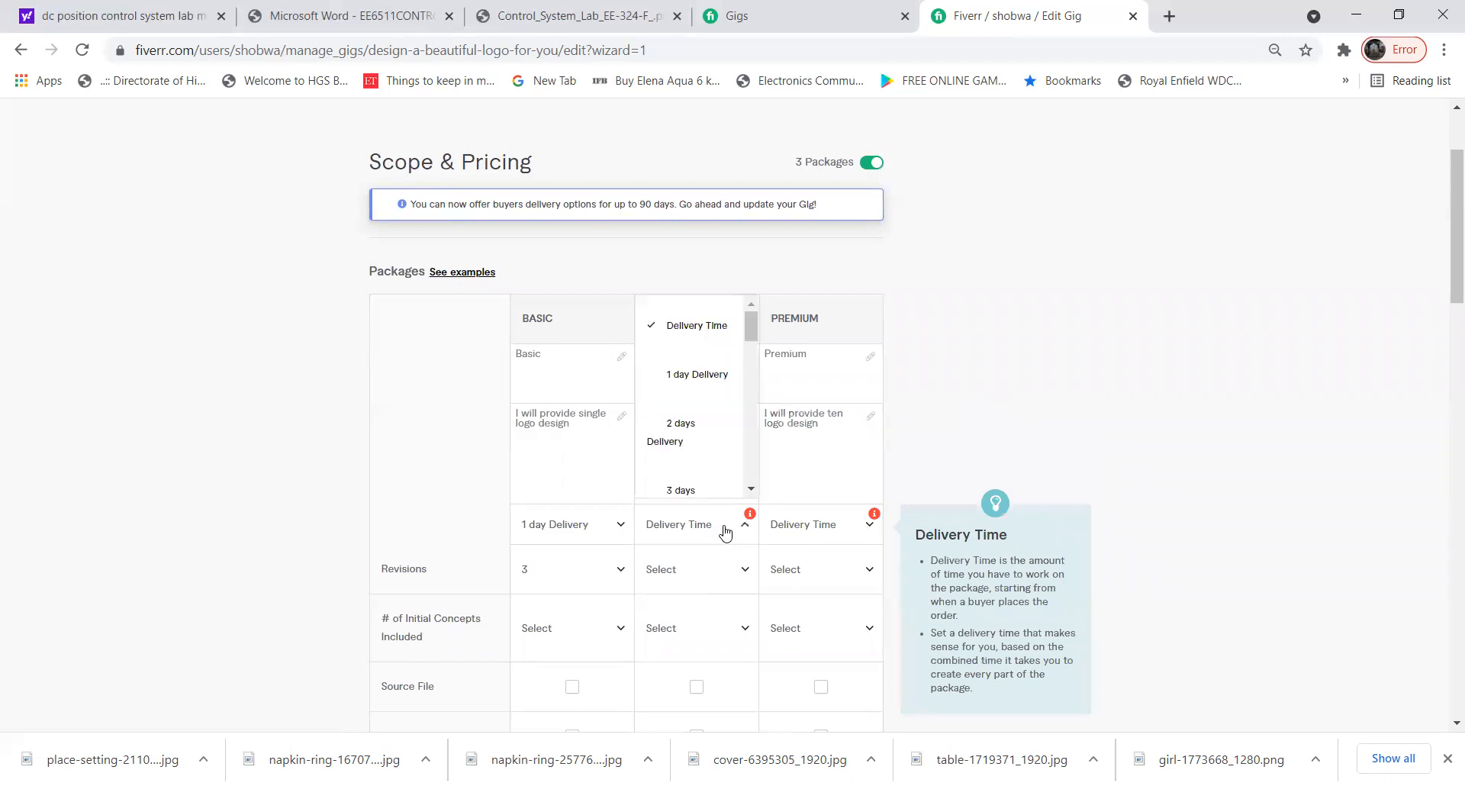
click(819, 528)
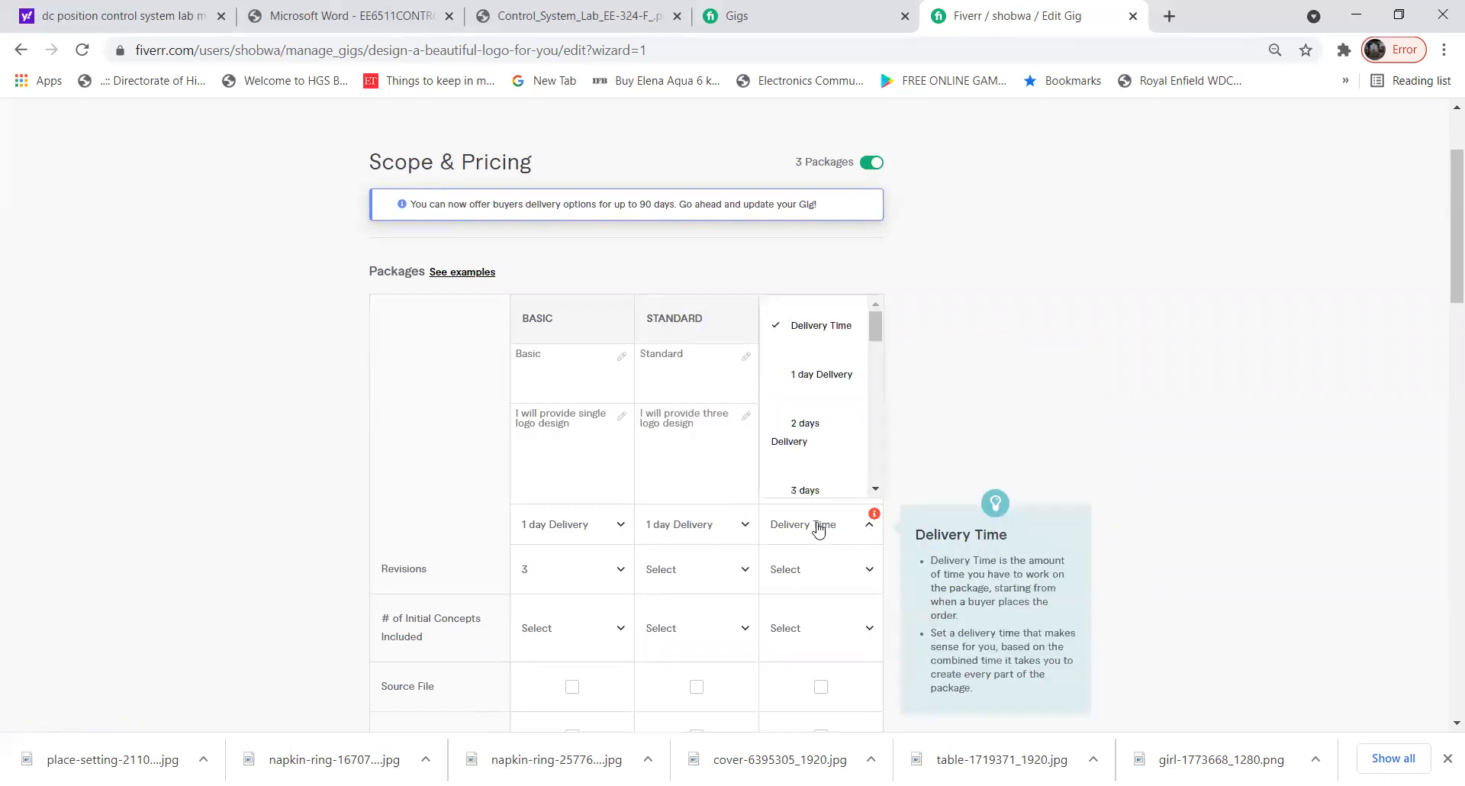
click(801, 433)
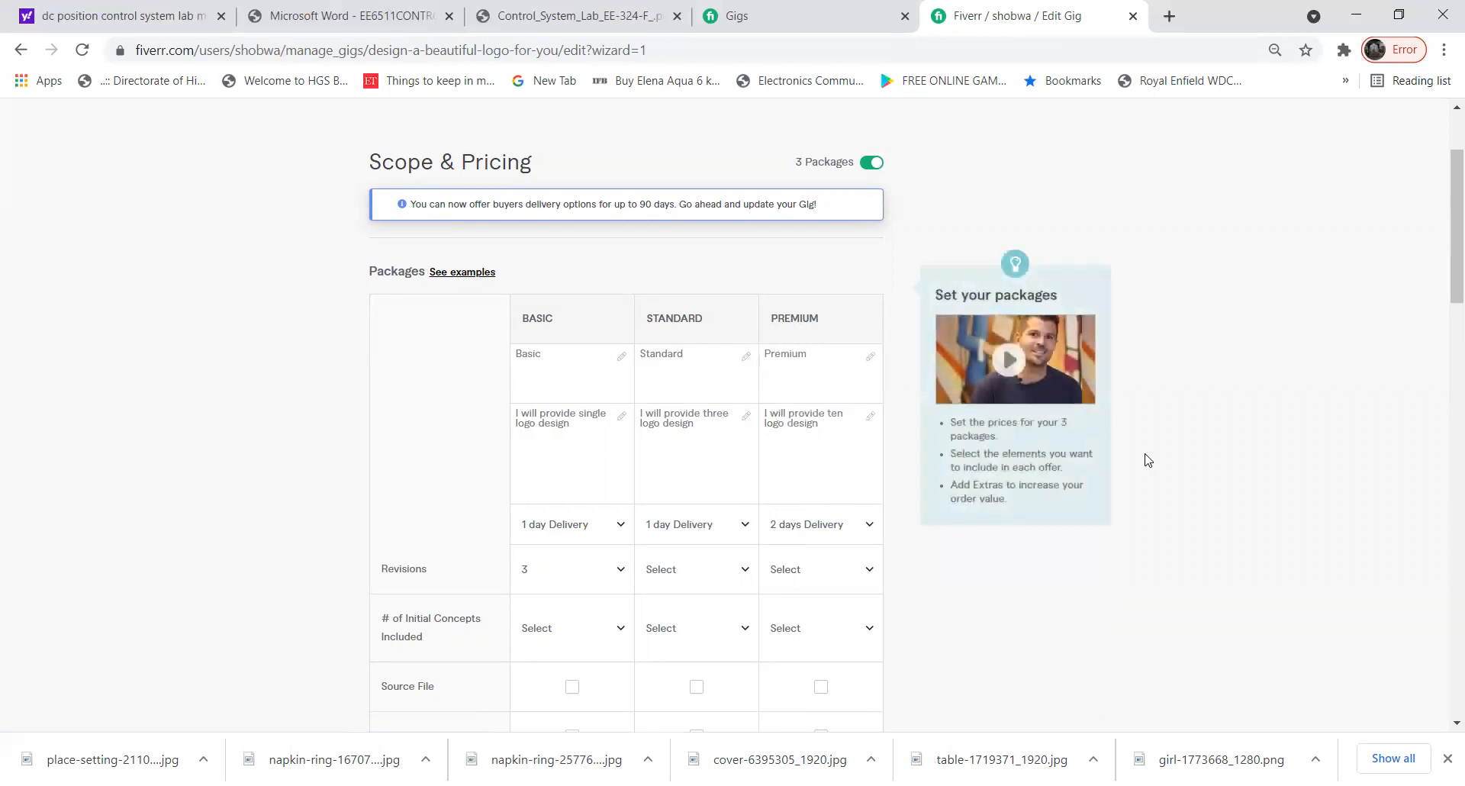
Set the Standard package price to $10 and the Premium price to $15, and save the pricing page.
scroll(1147, 459, down, 7)
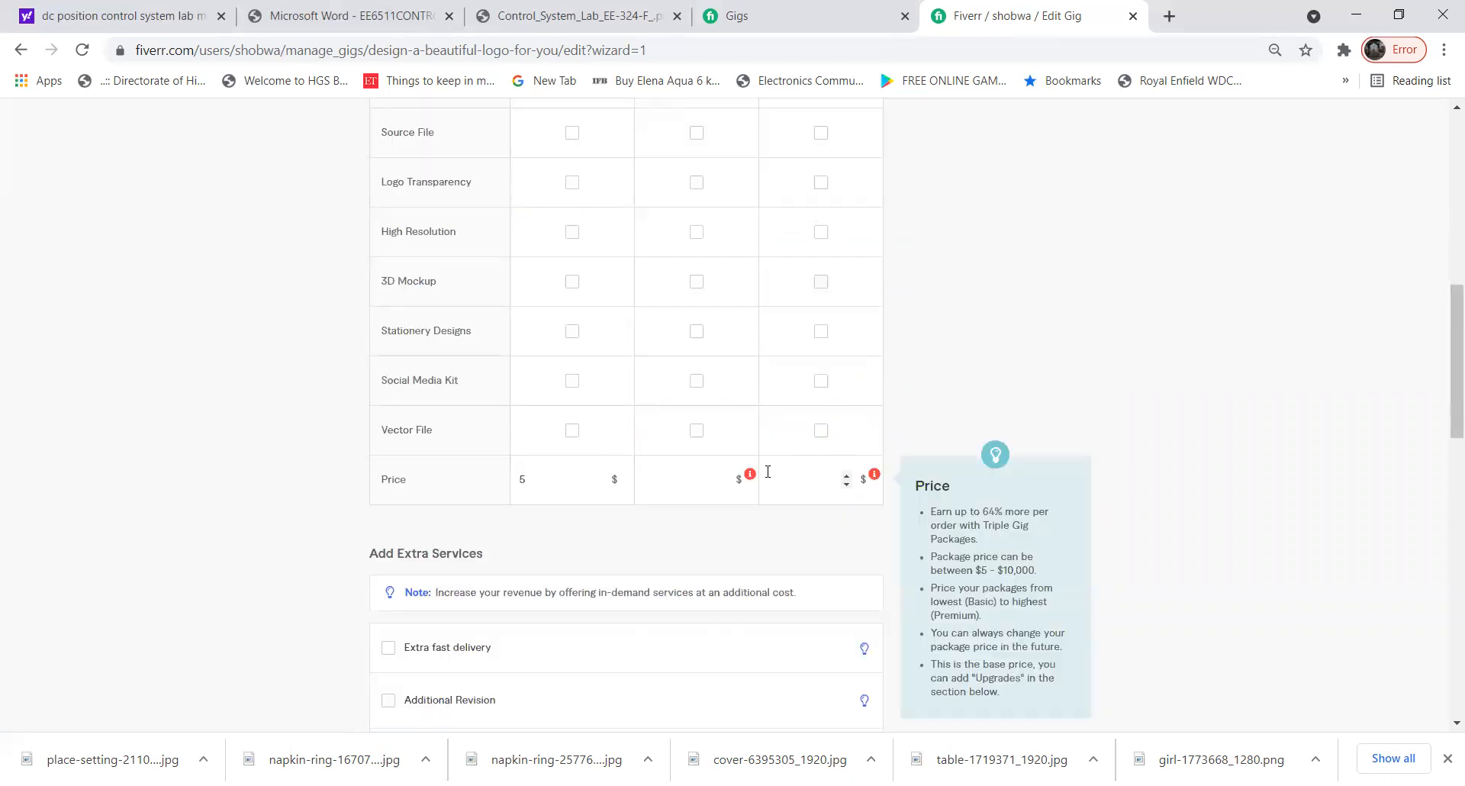
click(723, 478)
text(10)
click(845, 479)
text(15)
scroll(1444, 222, up, 15)
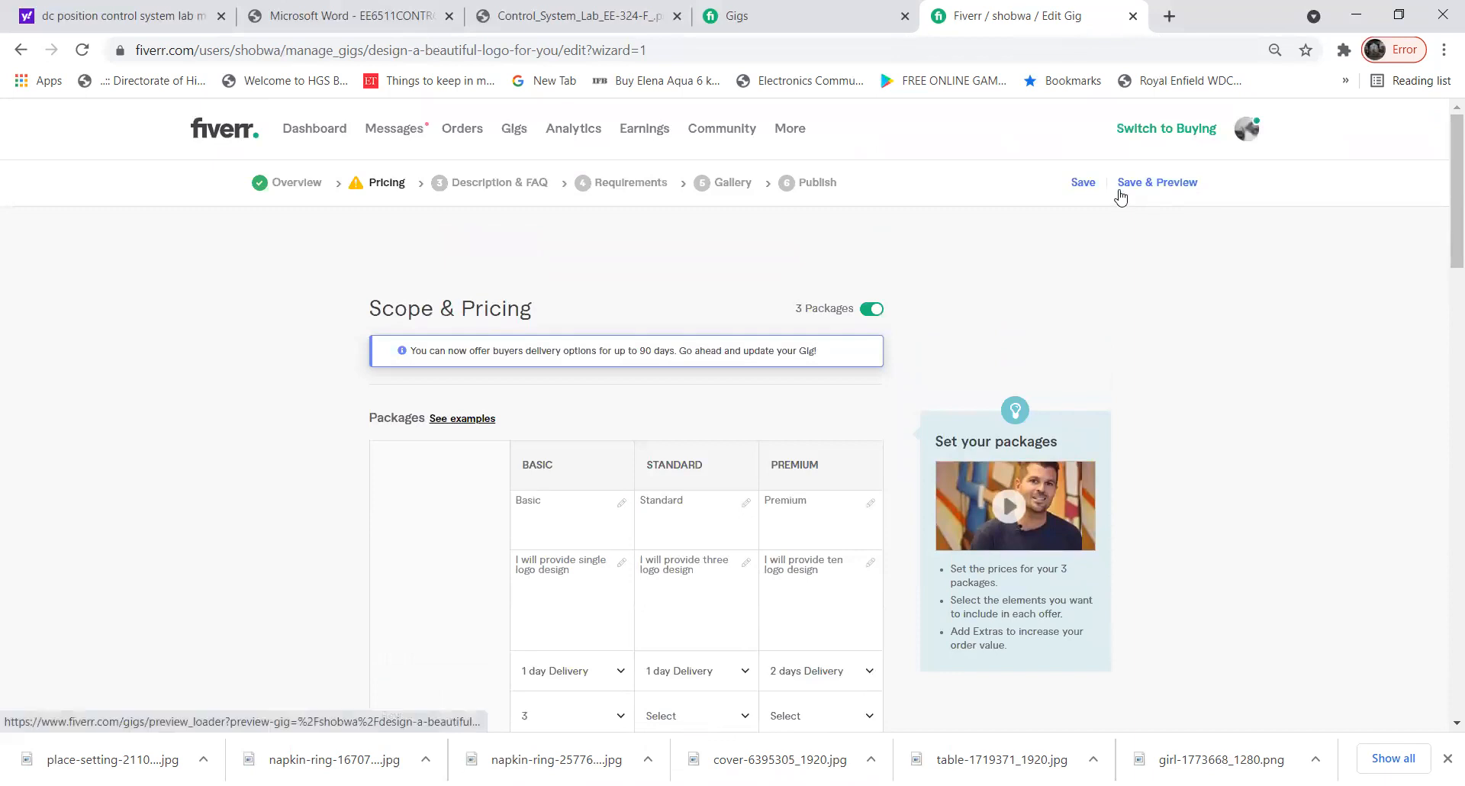
click(1078, 185)
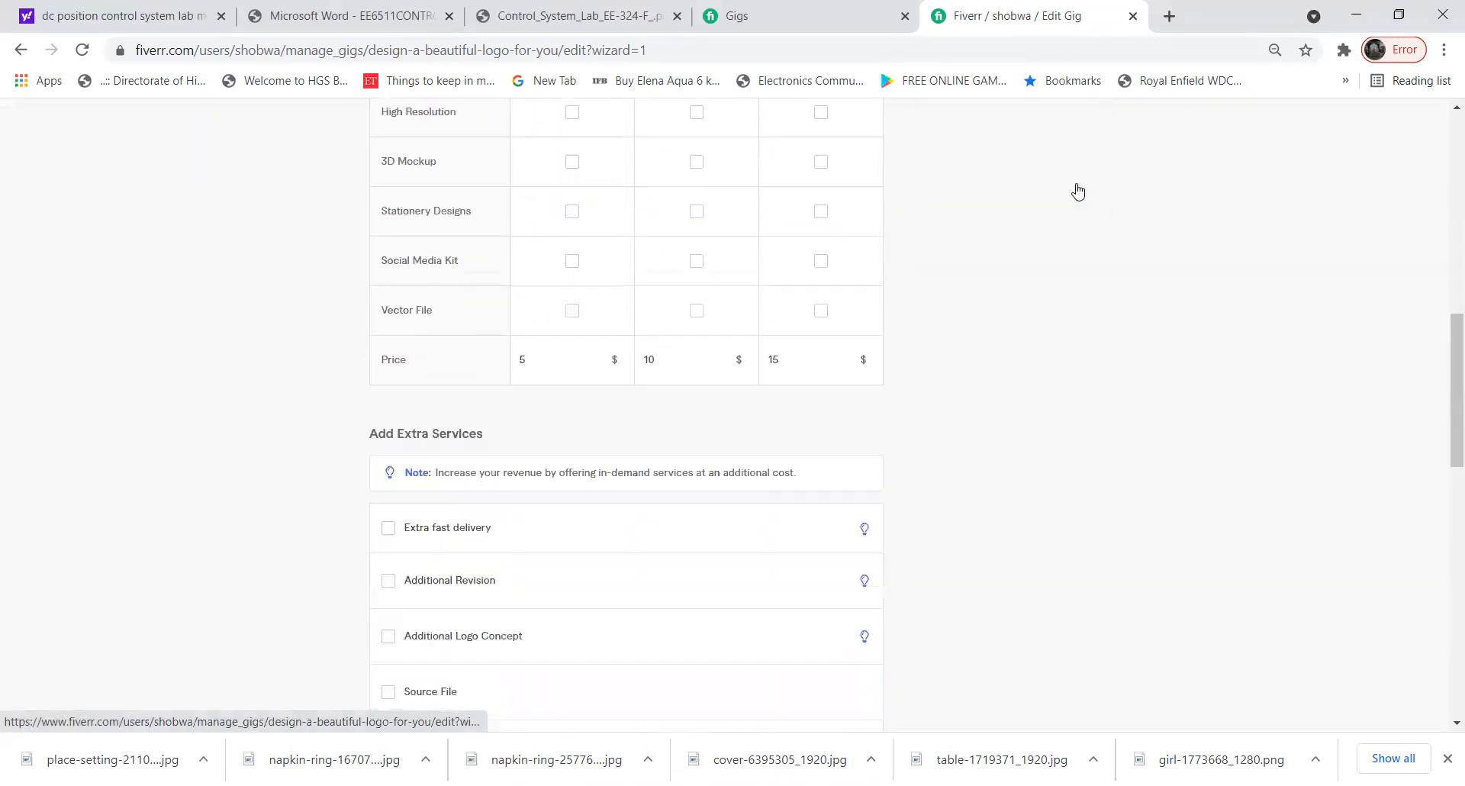
Disable the 3D Mockup and Vector File extra services, and save the pricing to continue to the description.
scroll(851, 450, down, 1)
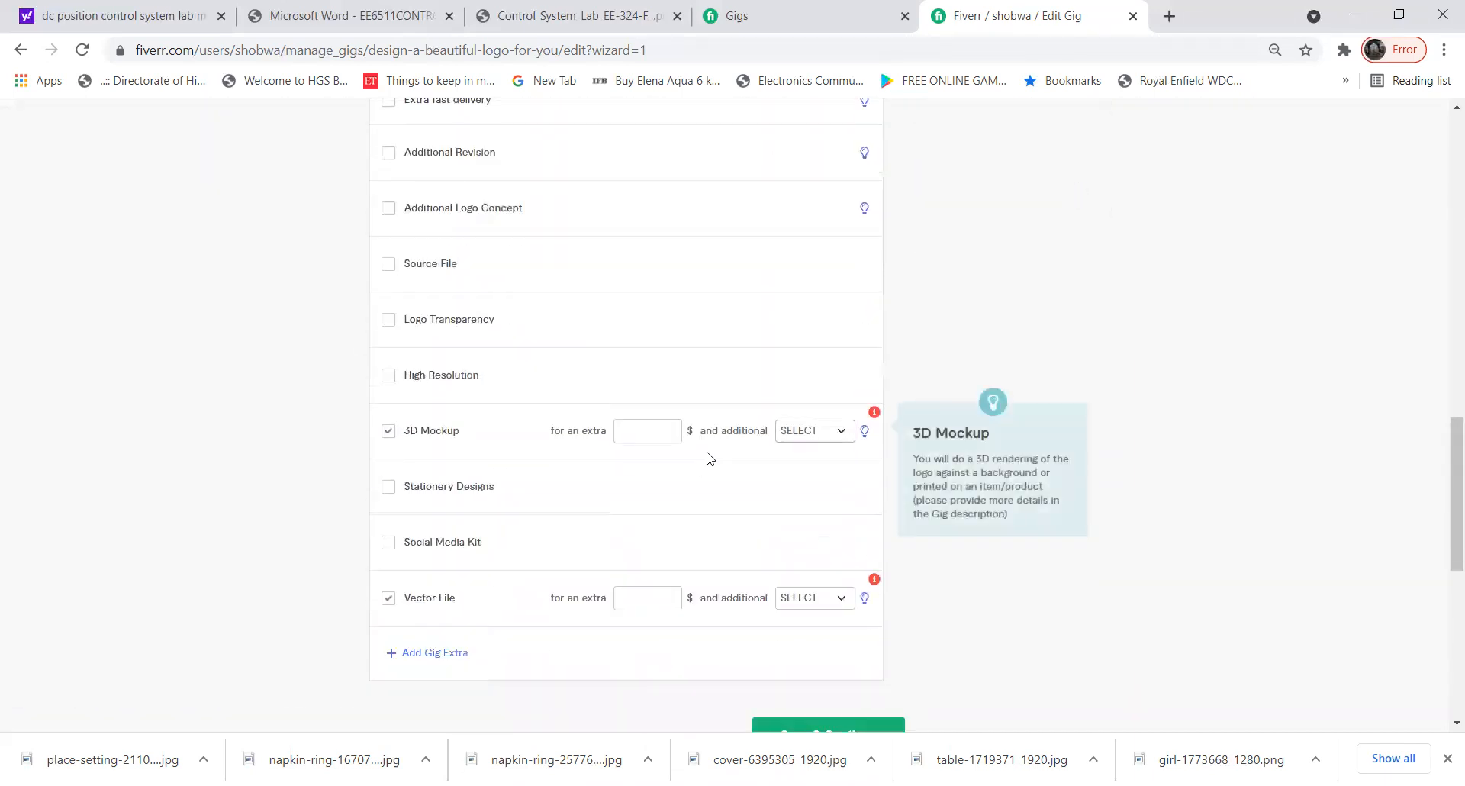
click(390, 432)
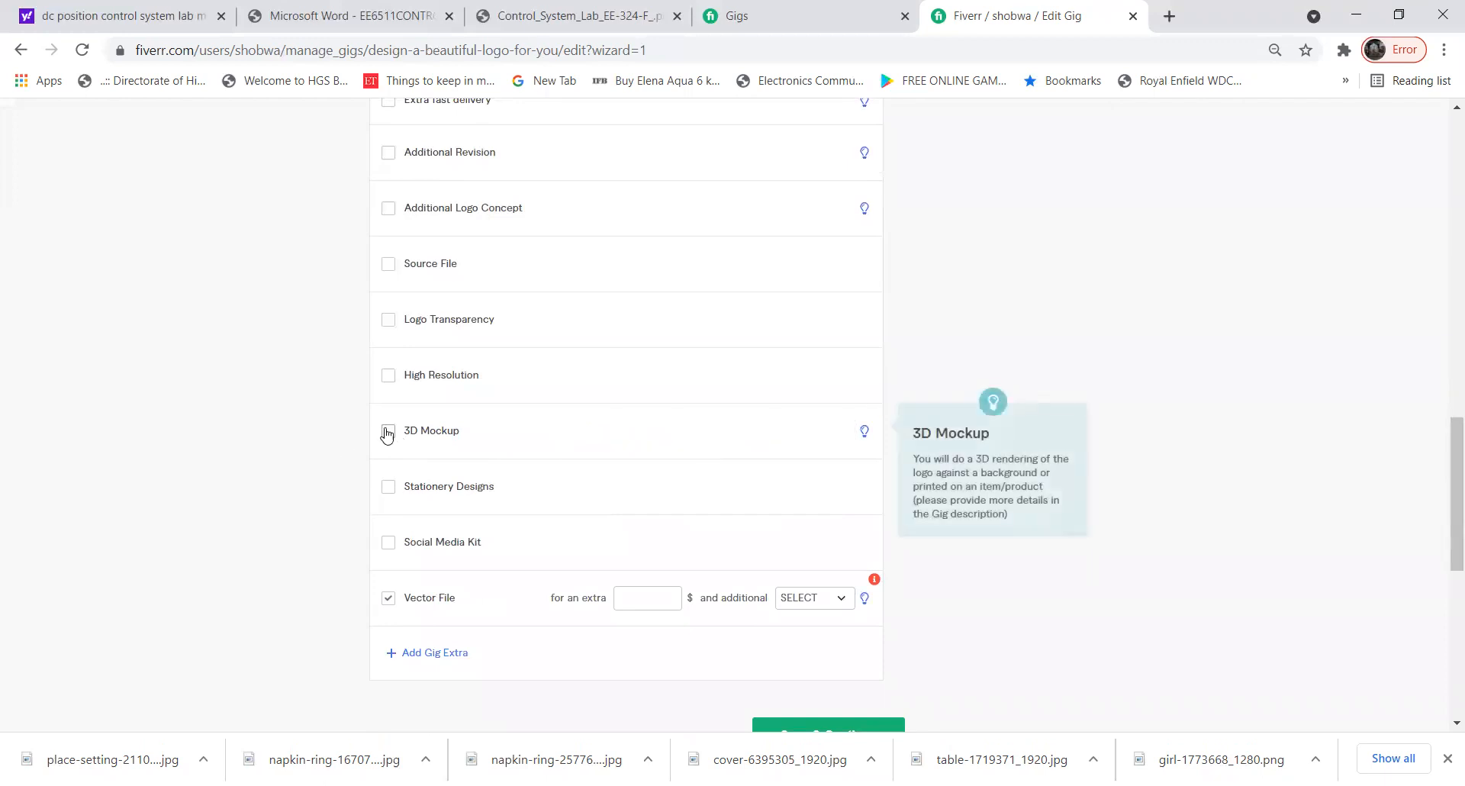
click(388, 598)
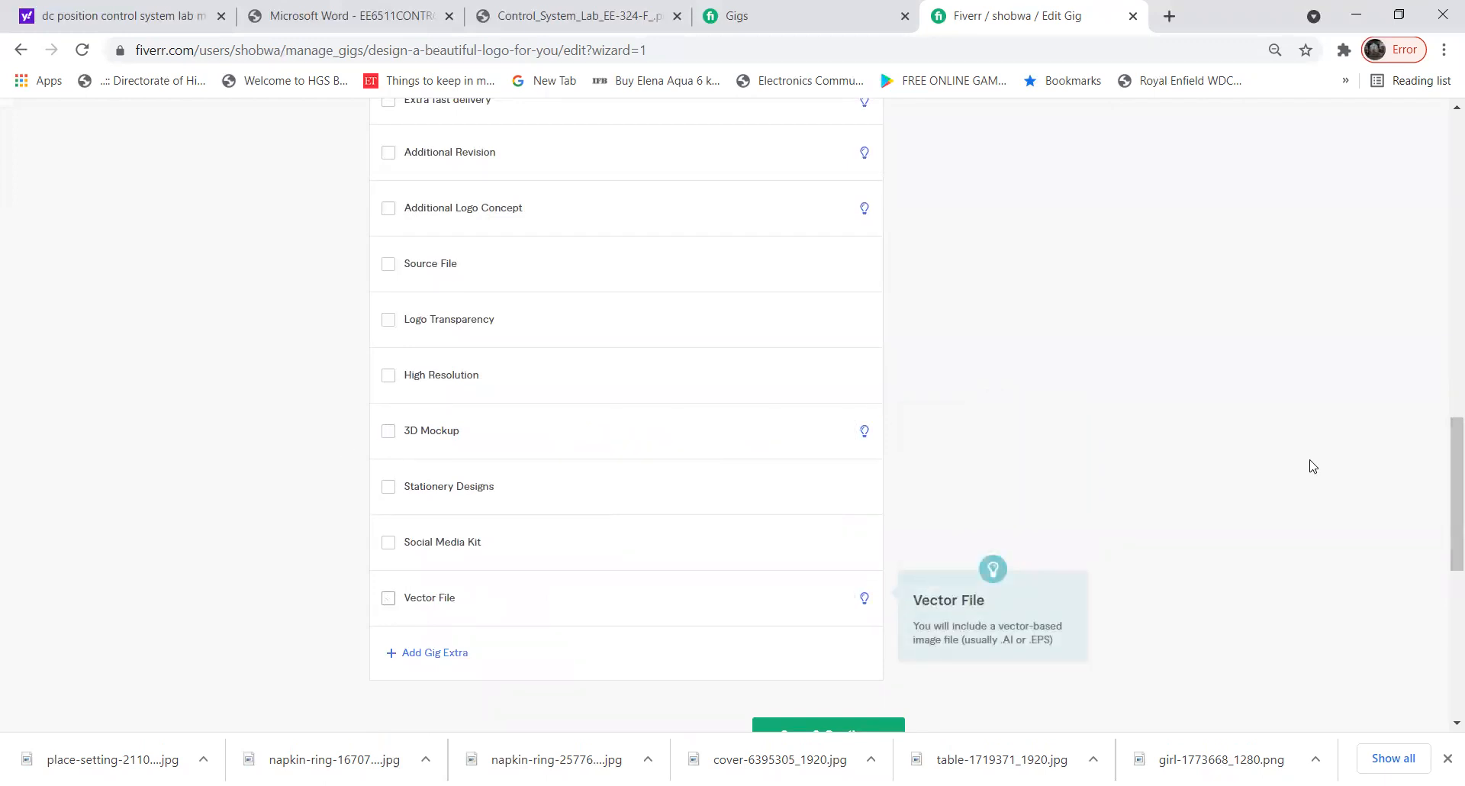
scroll(1013, 390, down, 7)
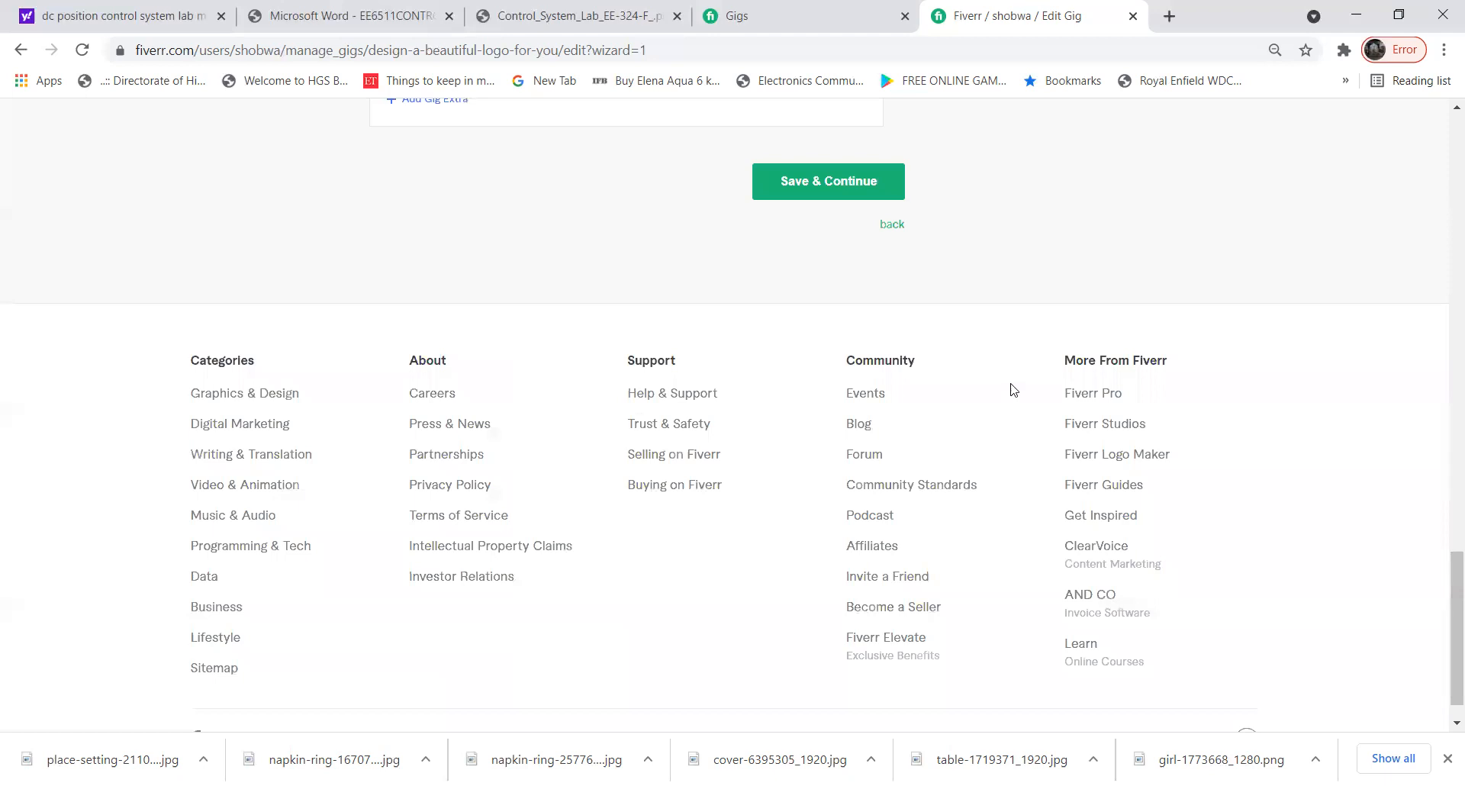
click(790, 186)
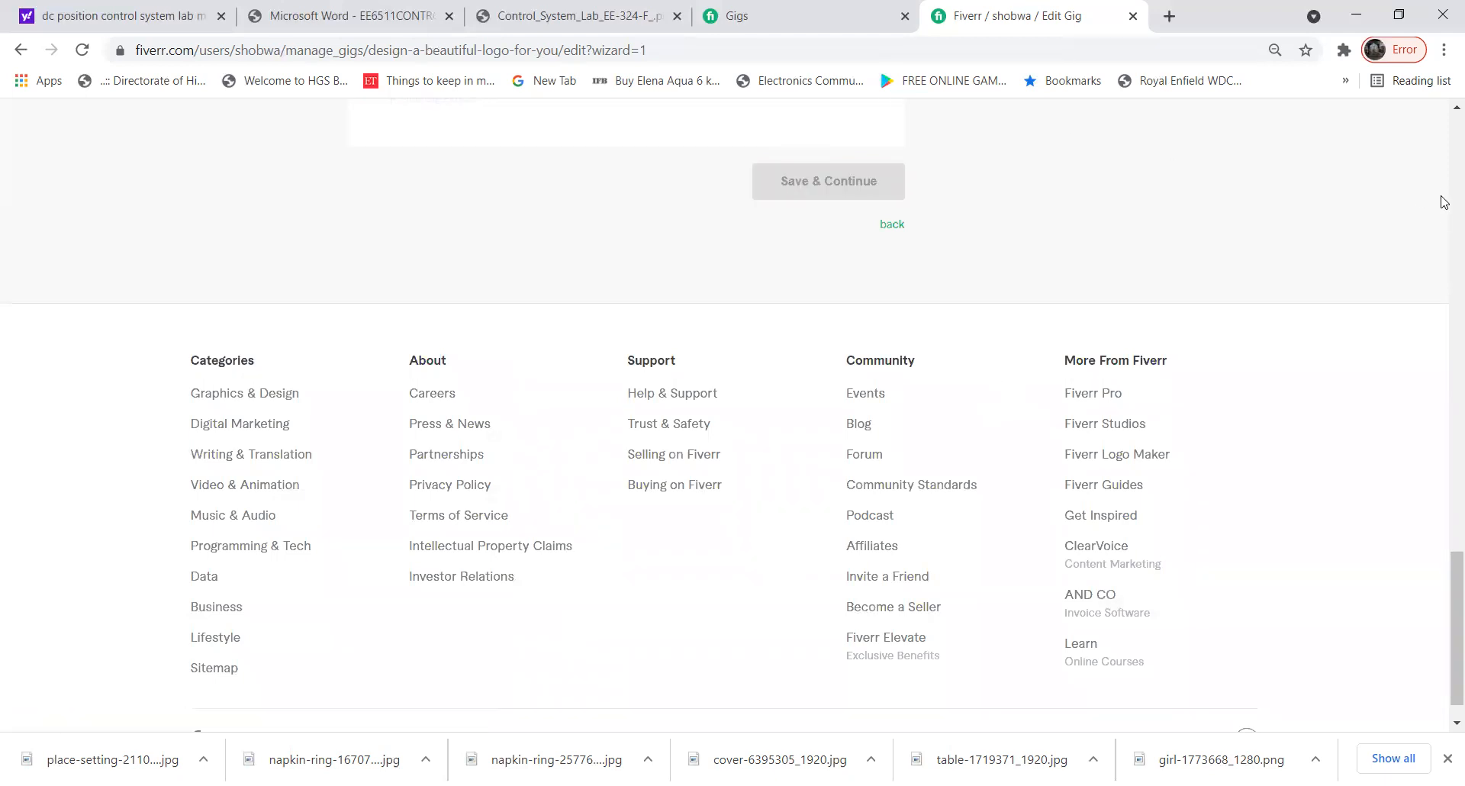
Fill the gig description with the lines "Hi,hiohadifohioehfiasdkvnhc", "caskncfklasnmclsa" and "nkncklnasklc", and try to save it.
drag(1445, 196, 1443, 187)
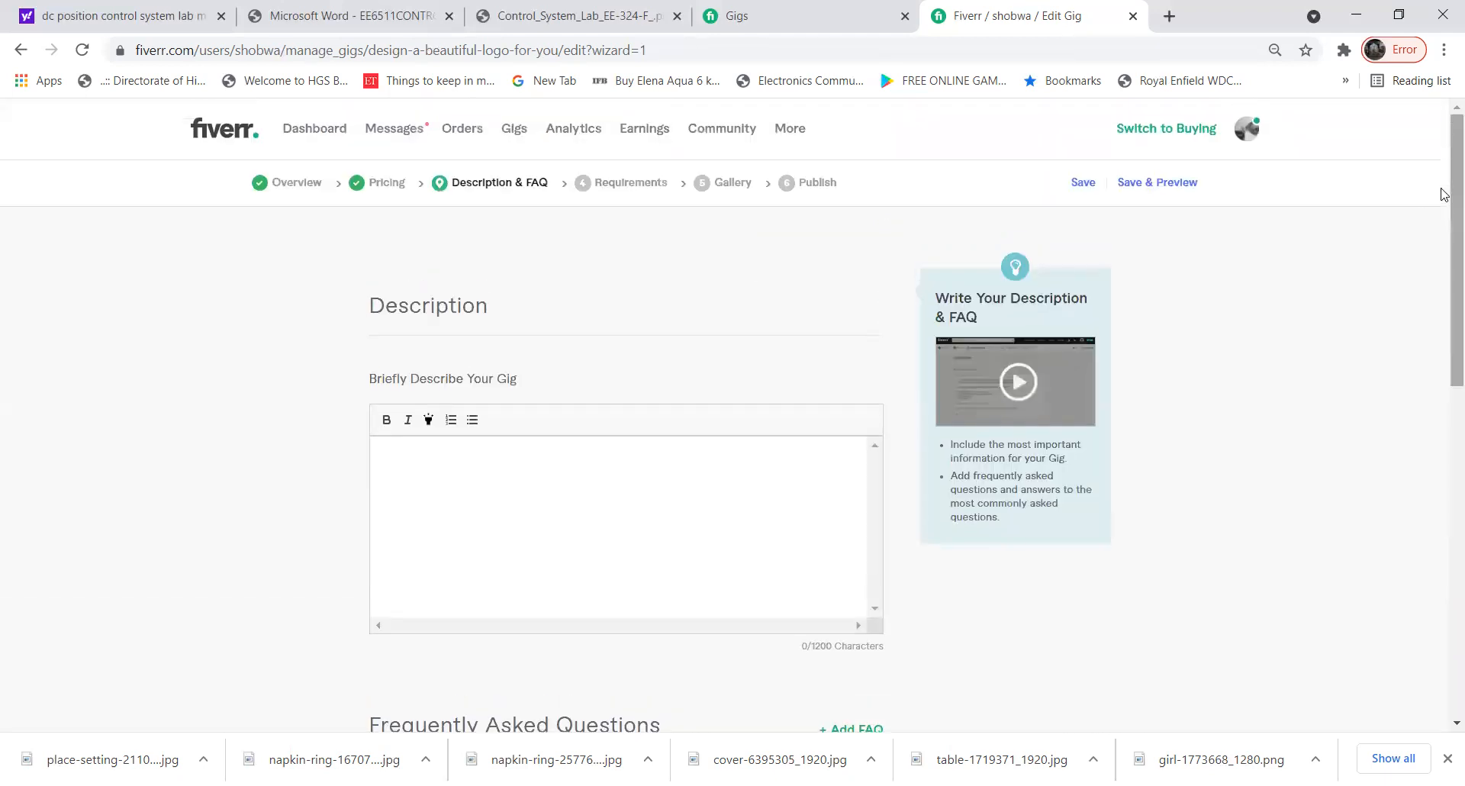
click(507, 501)
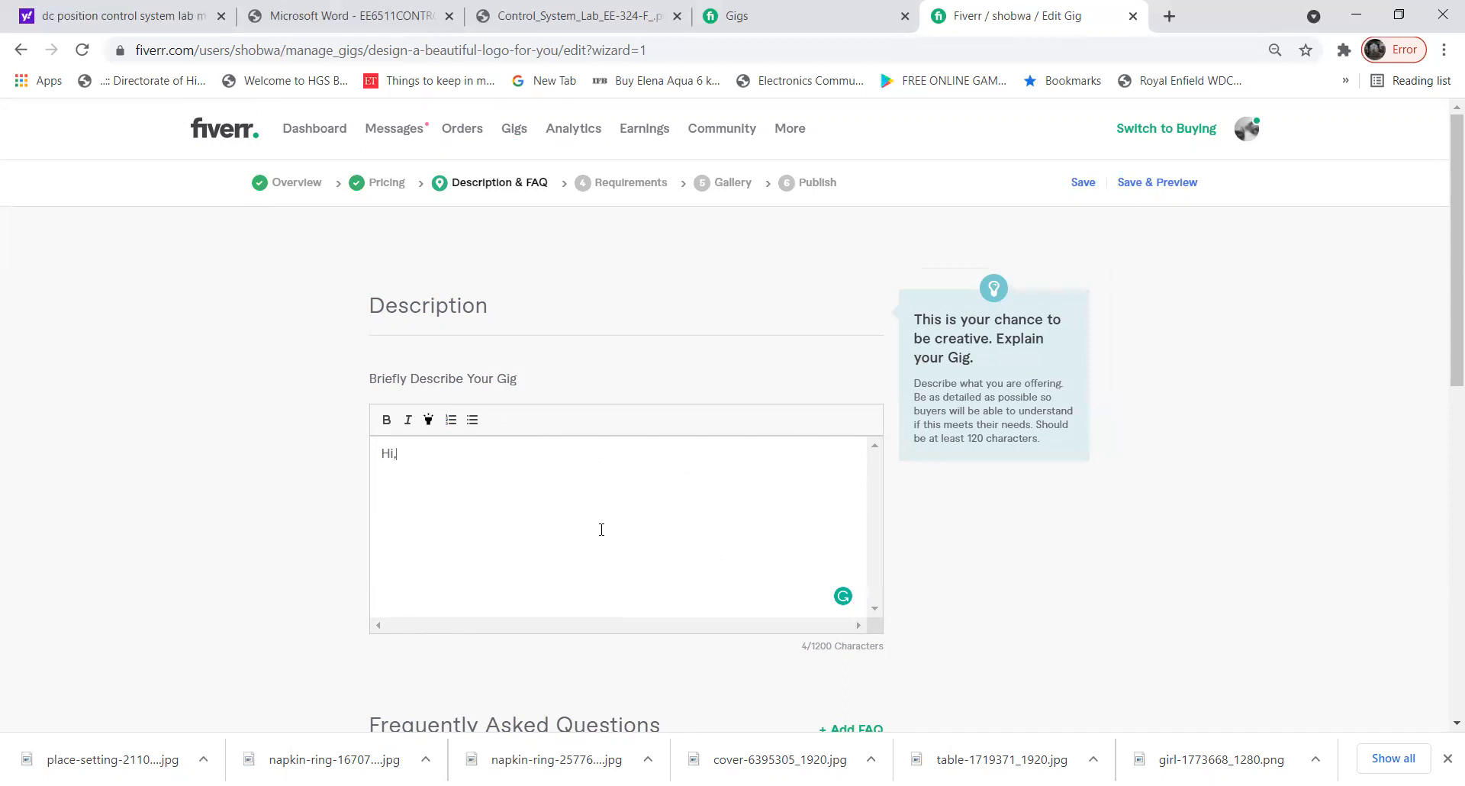
text(hiohadifohioehfiasdkvnhc )
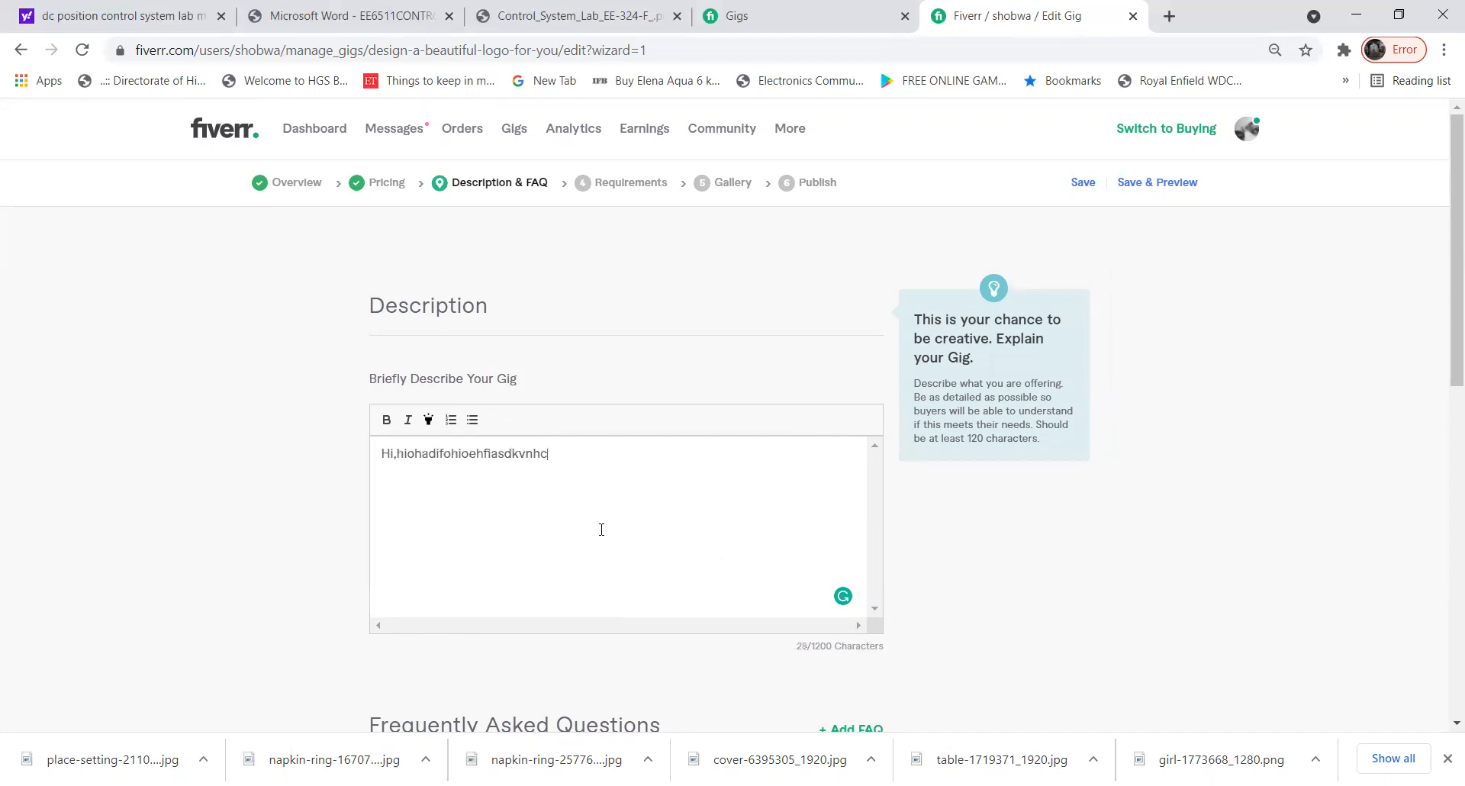
text(caskncfklasnmclsa )
text(nkncklnasklc)
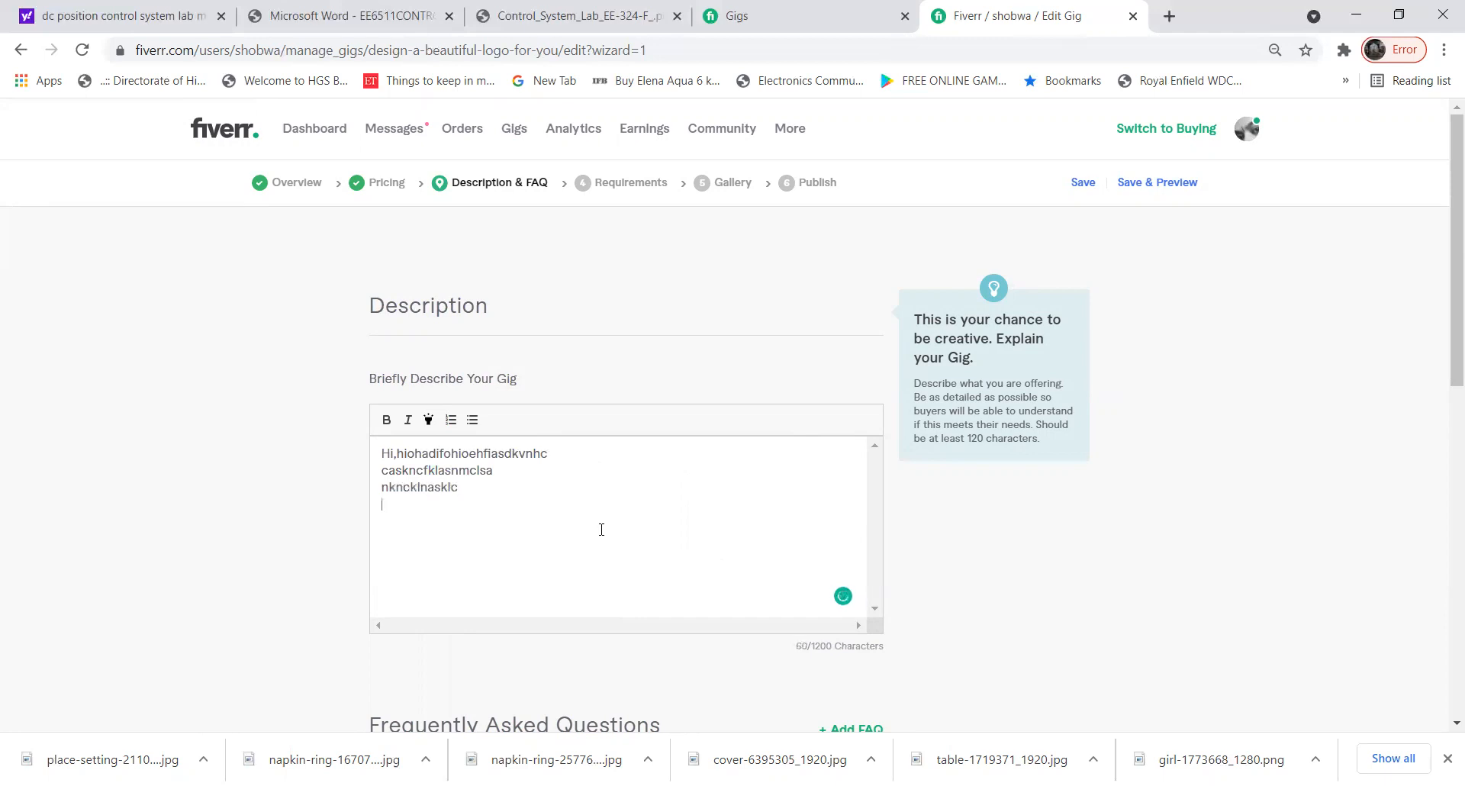
scroll(1087, 606, down, 7)
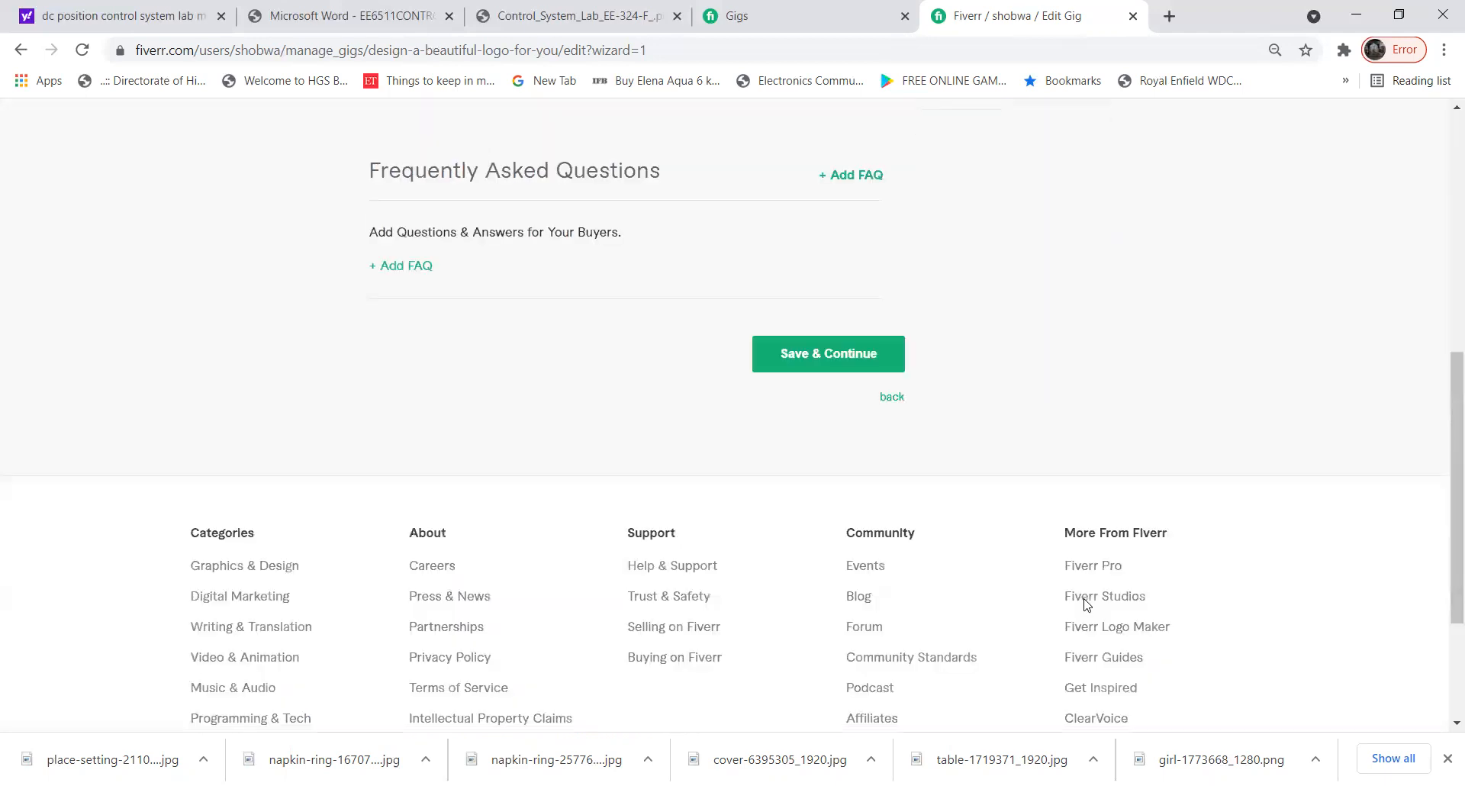
click(802, 356)
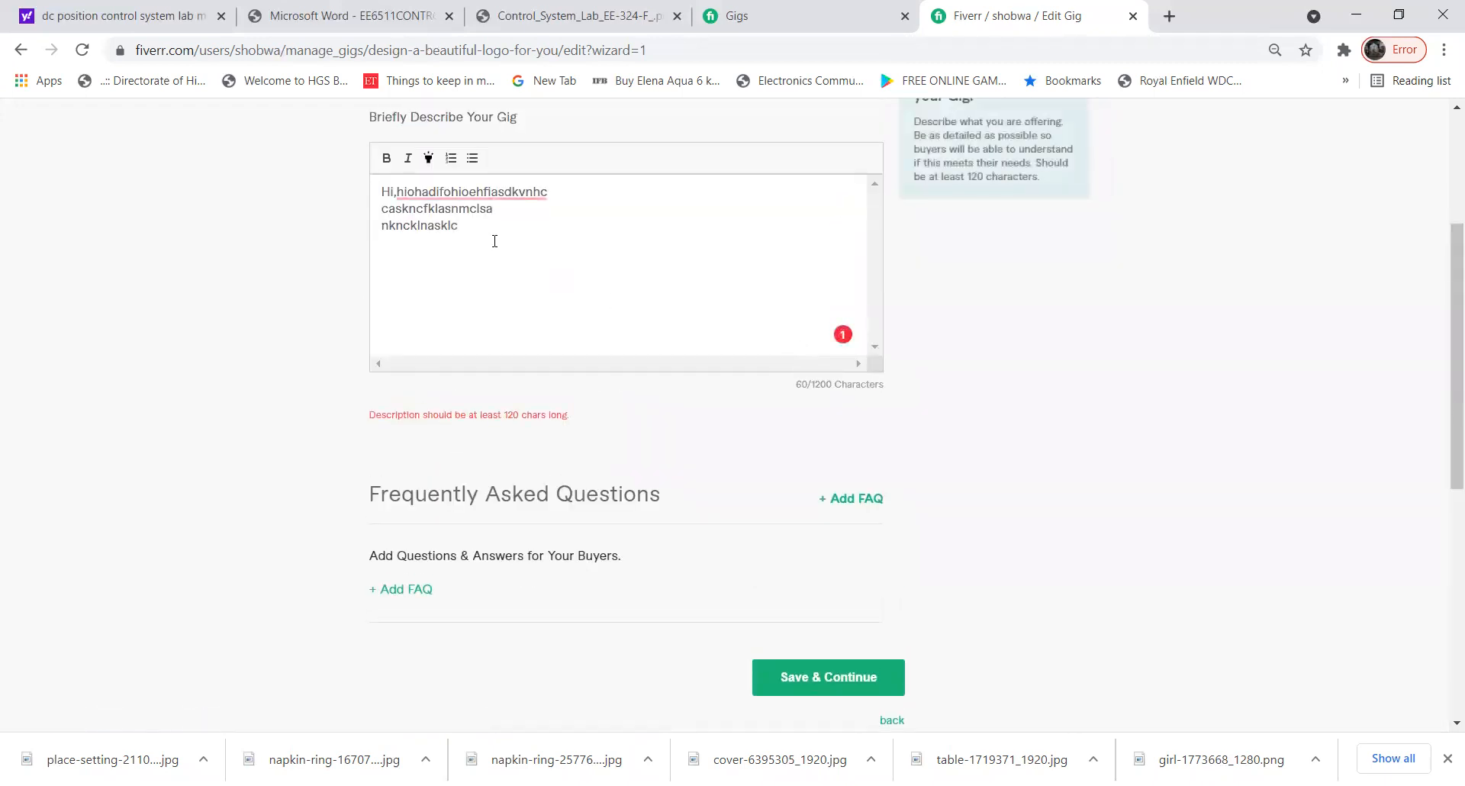
Add the lines "ohiohfiwheif" and "nkvjksdnckasfcksa" to the gig description and try to save it.
text(ohiohfiwheif)
key(Return)
text(nkvjksdnckasfcksa)
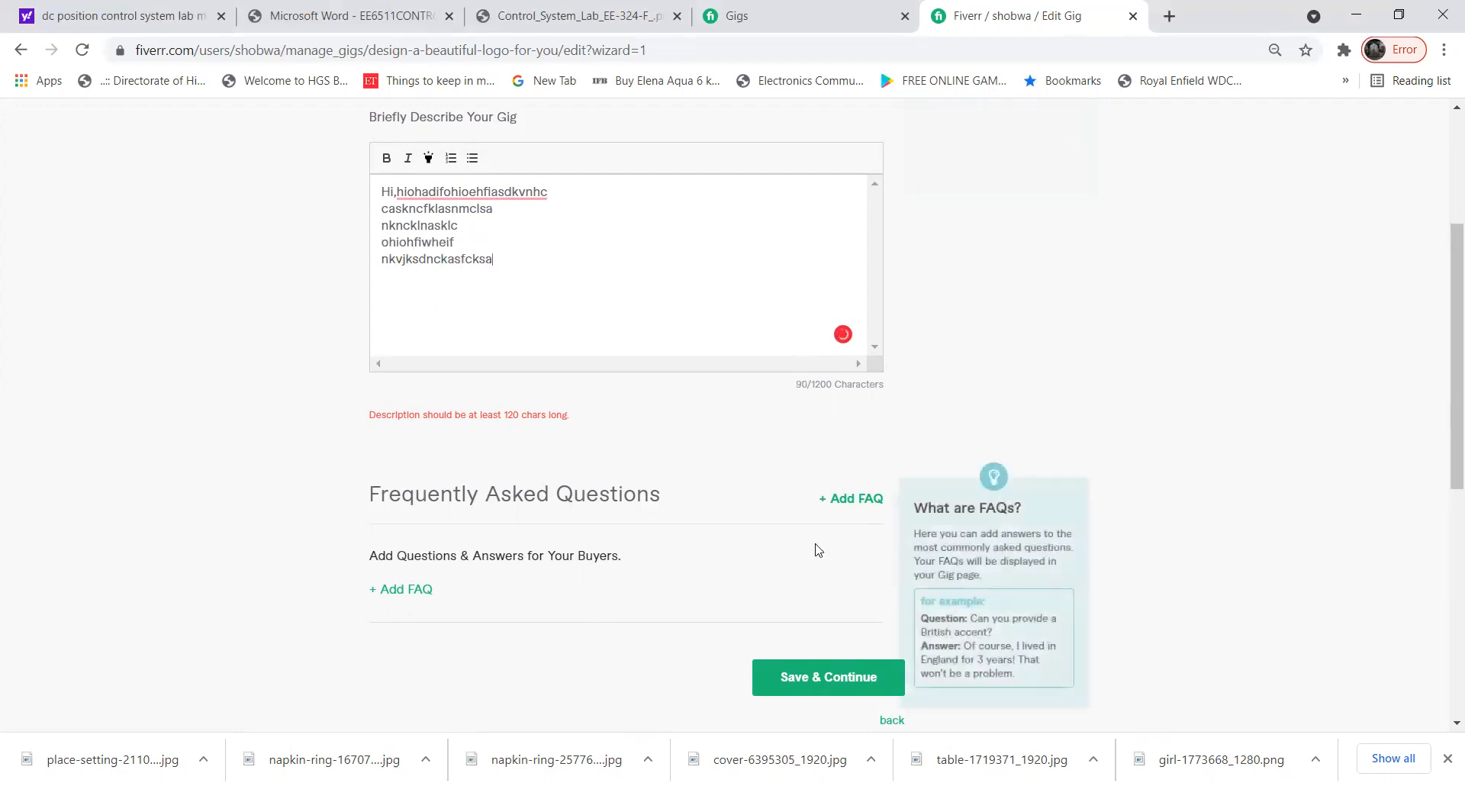
click(851, 680)
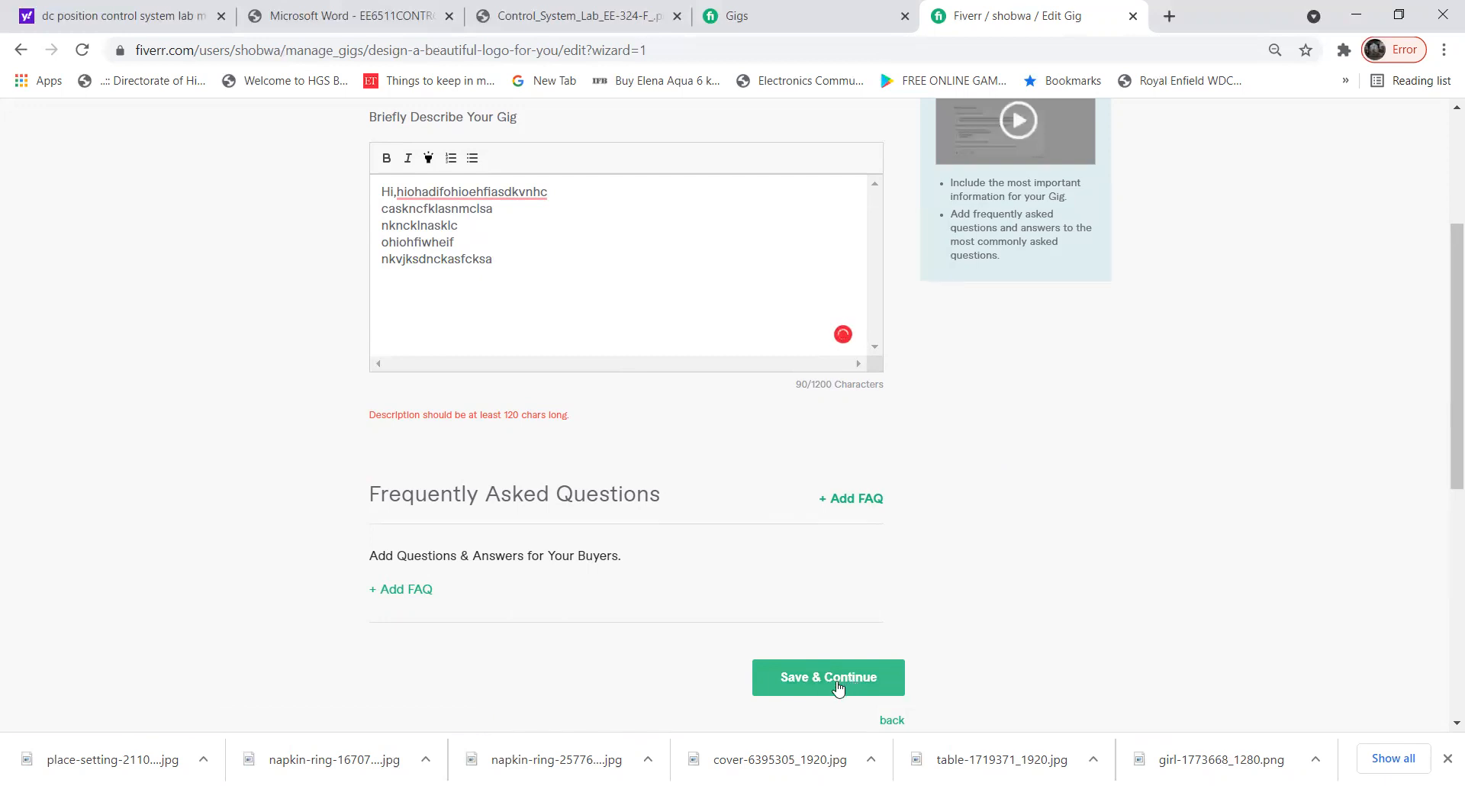
click(837, 687)
Append "nnjnioj" to the description's last line, add the line "njknnfkjwienfinvdskds nn jnjk", and save to continue to the requirements.
click(543, 252)
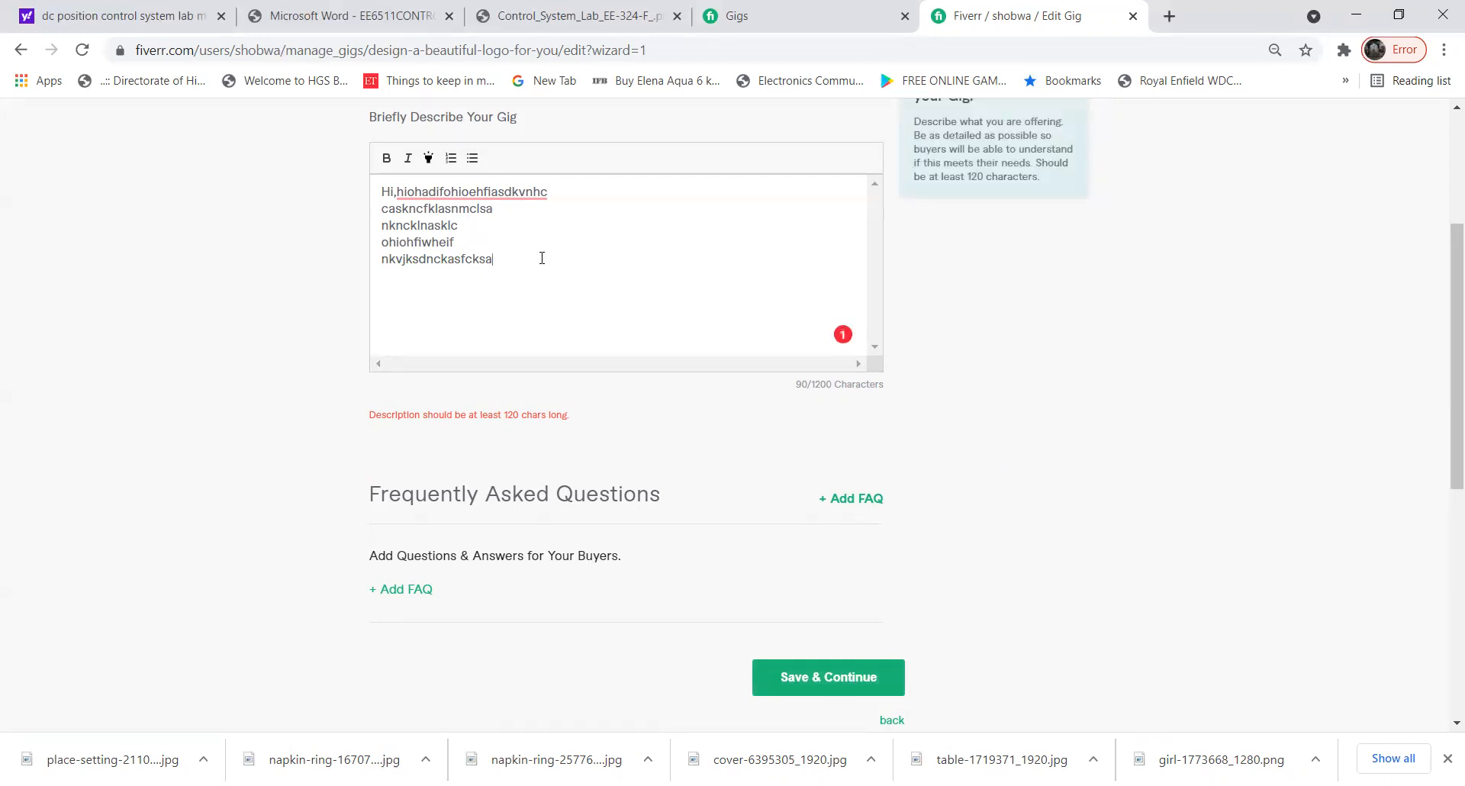
text(njn)
text(njknnfkjwienfi)
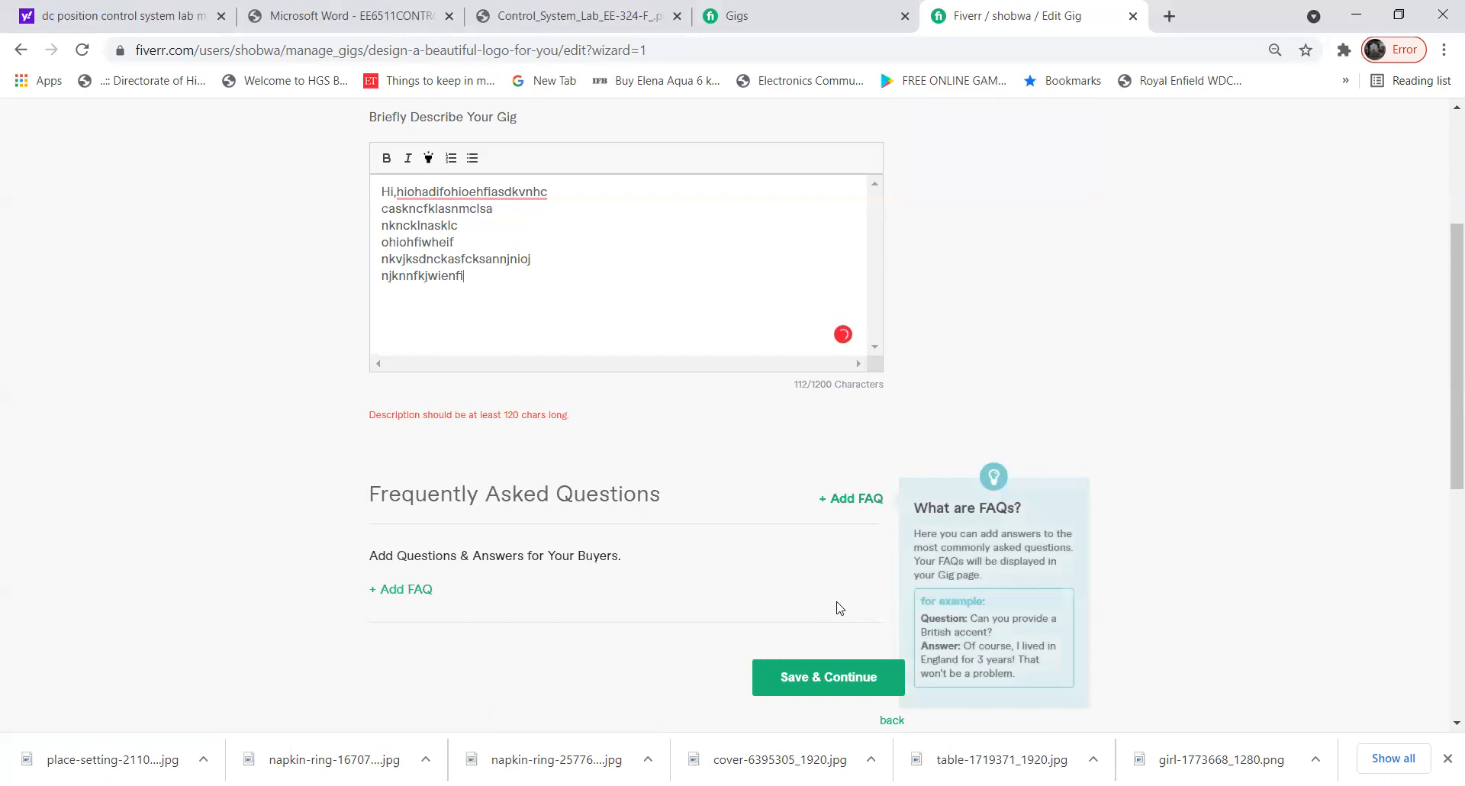
click(842, 677)
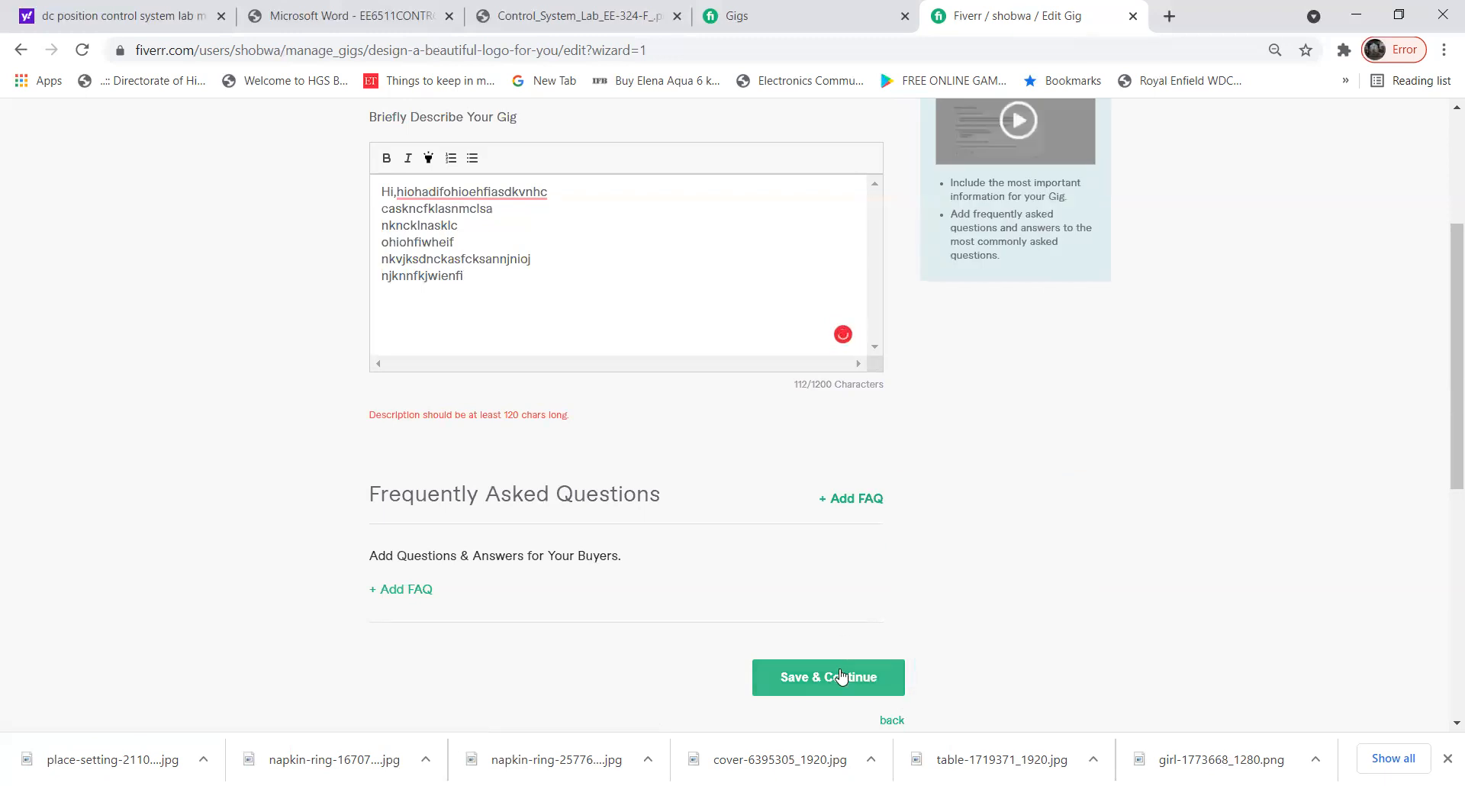
text(nvdskds)
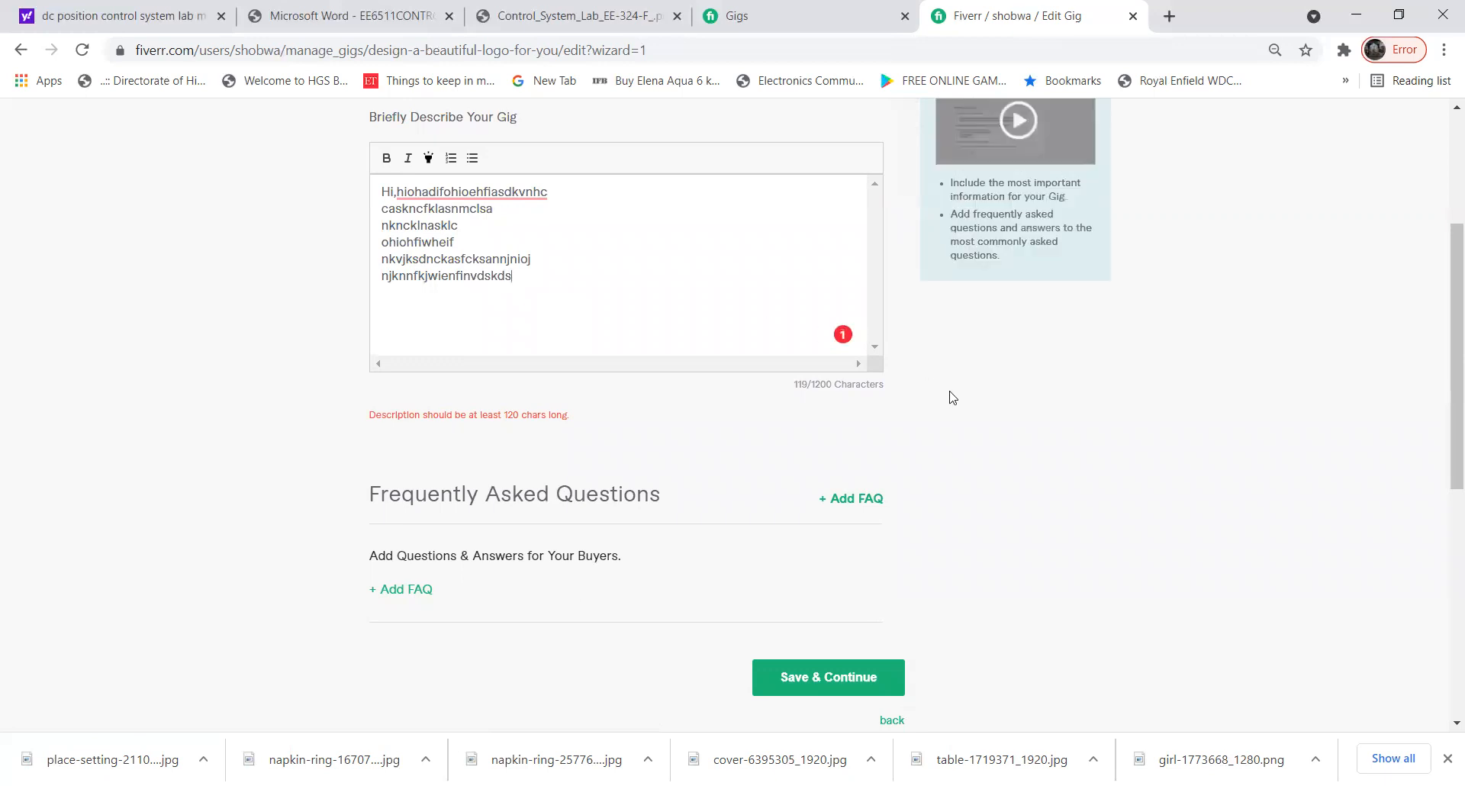
click(841, 677)
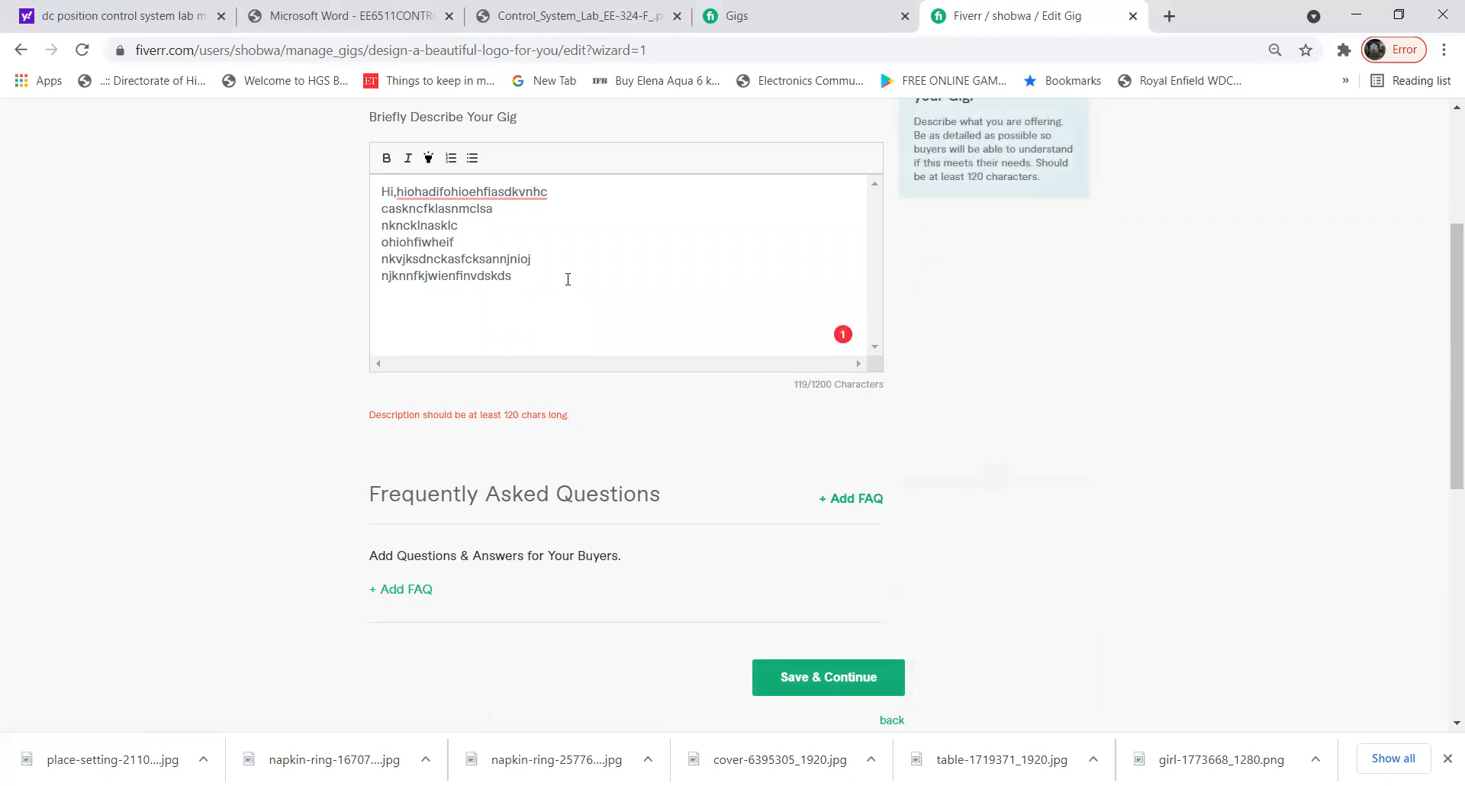
text(nn jnjk)
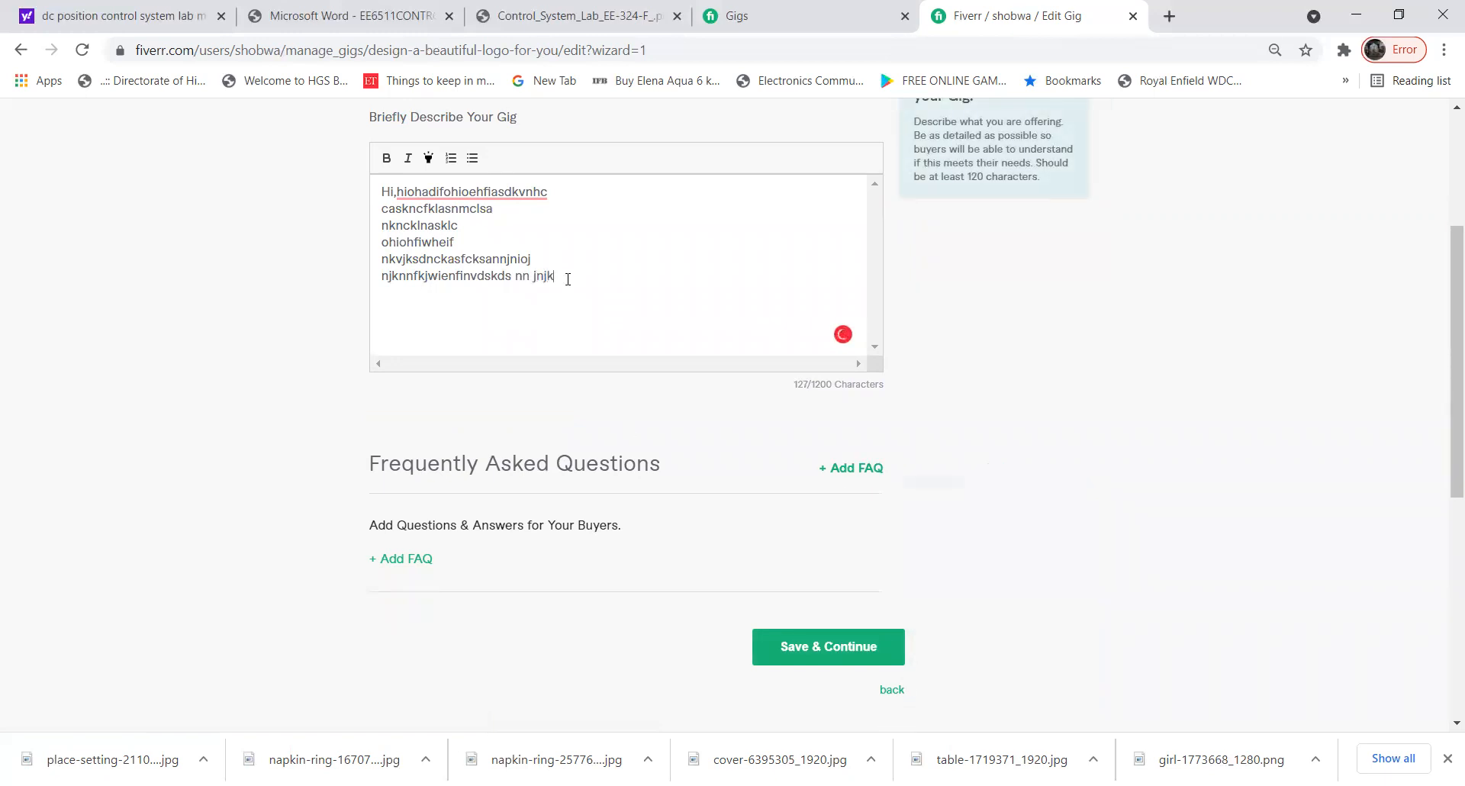
click(808, 654)
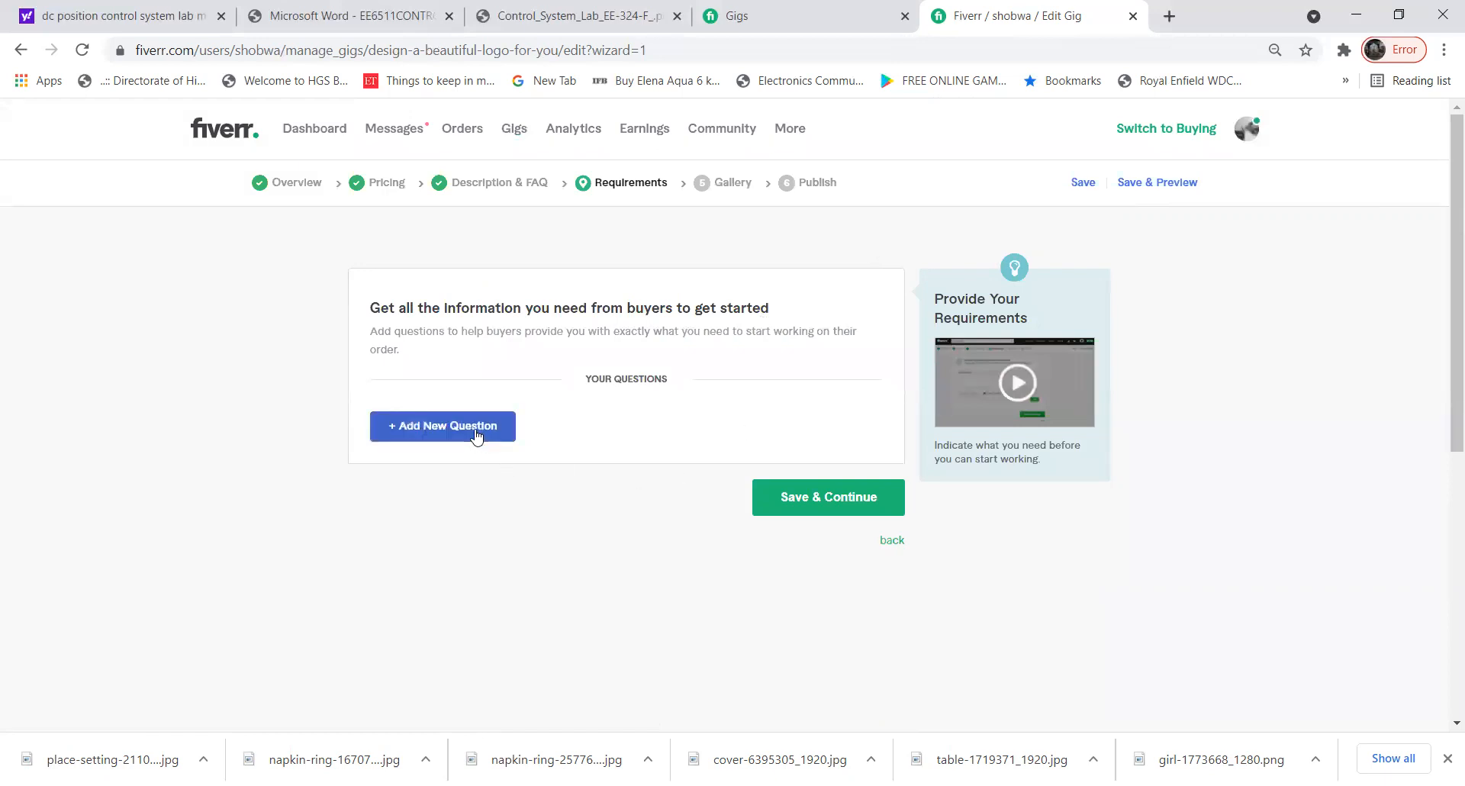
Start a new buyer question in the gig requirements.
click(476, 435)
click(450, 484)
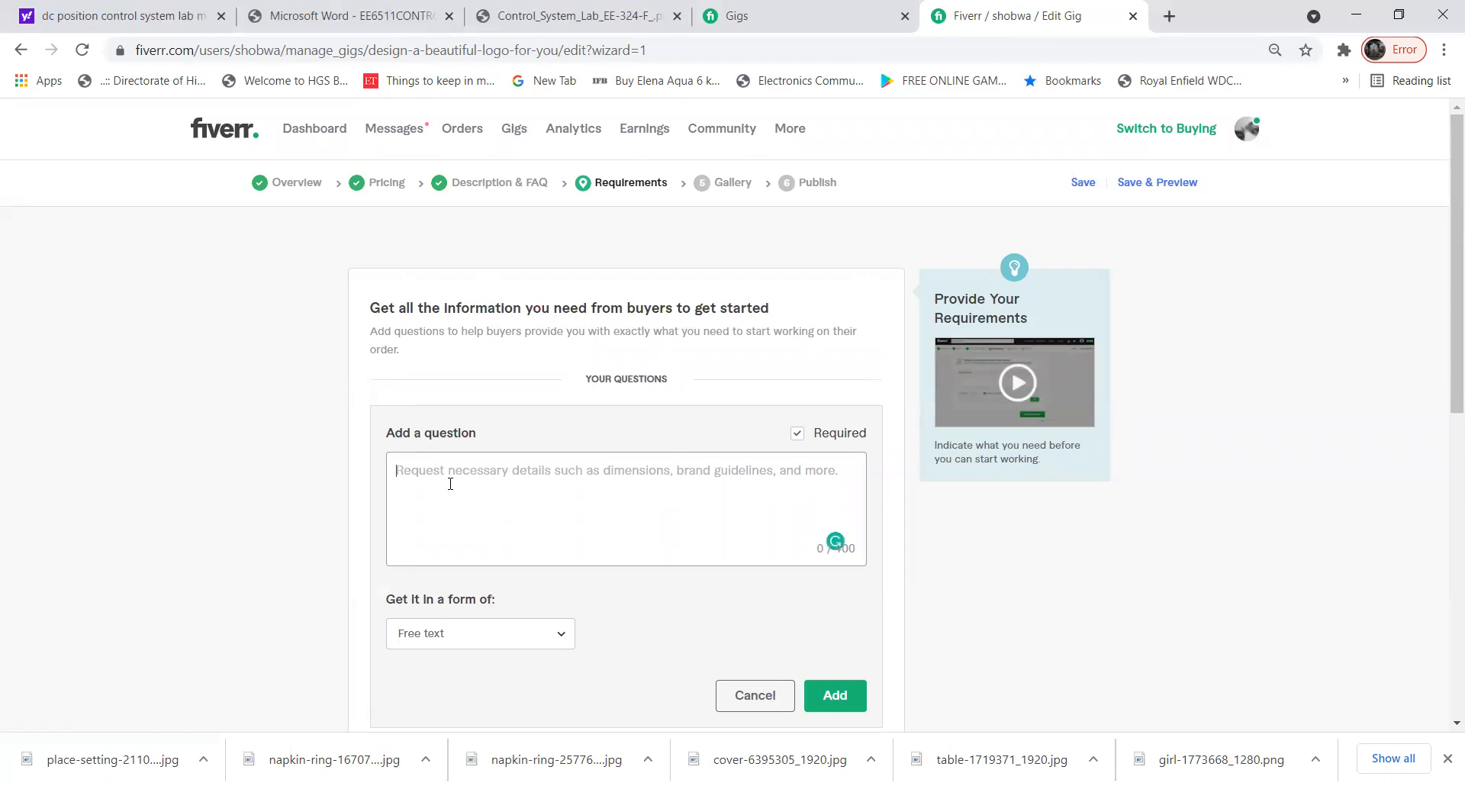
text(In w)
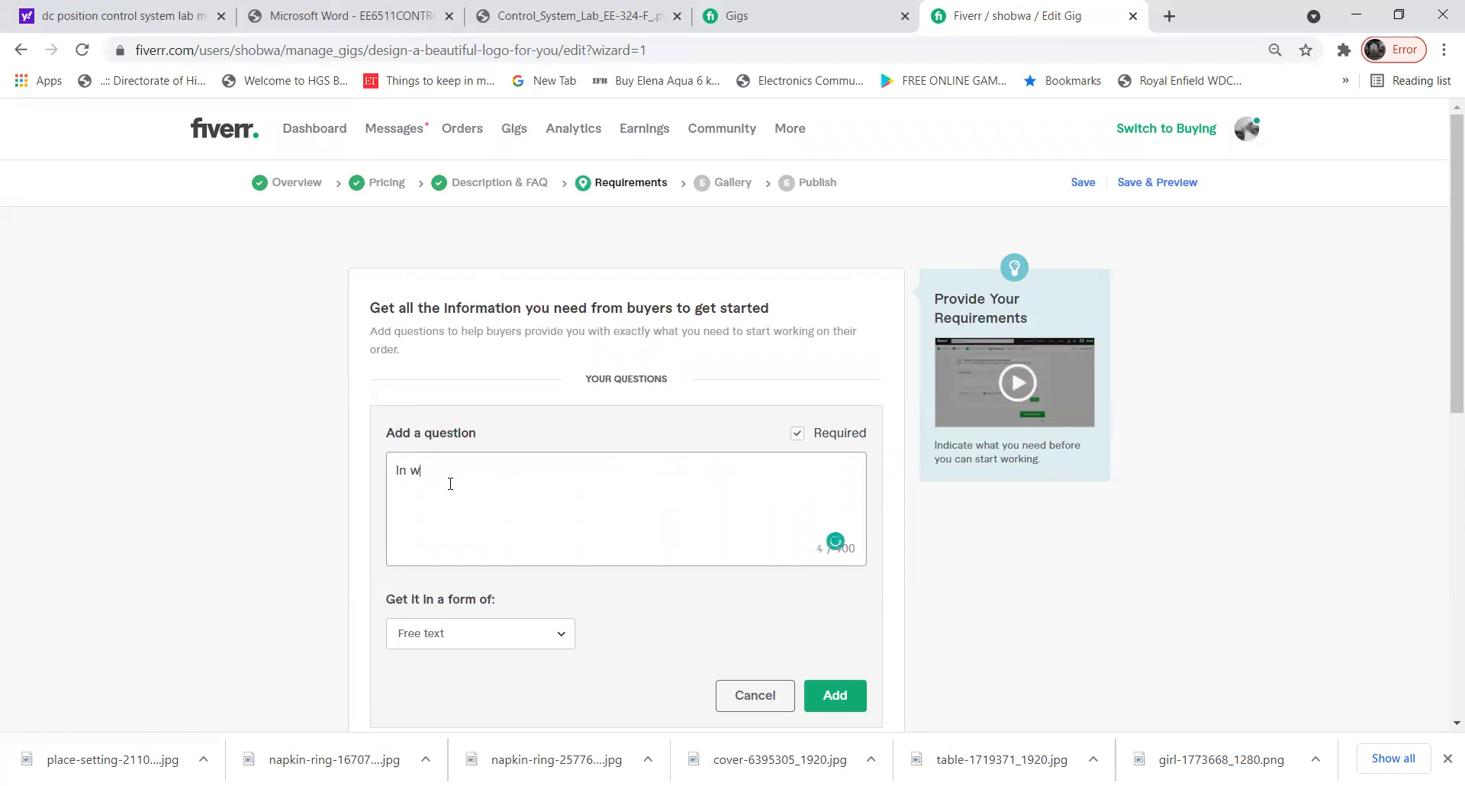
text(hich me)
key(BackSpace)
key(BackSpace)
key(BackSpace)
key(BackSpace)
key(BackSpace)
key(BackSpace)
key(BackSpace)
key(BackSpace)
key(BackSpace)
key(BackSpace)
key(BackSpace)
Write the required question "Provide me a good amount of specifications regarding the logo.".
text(Provide me a goood amount)
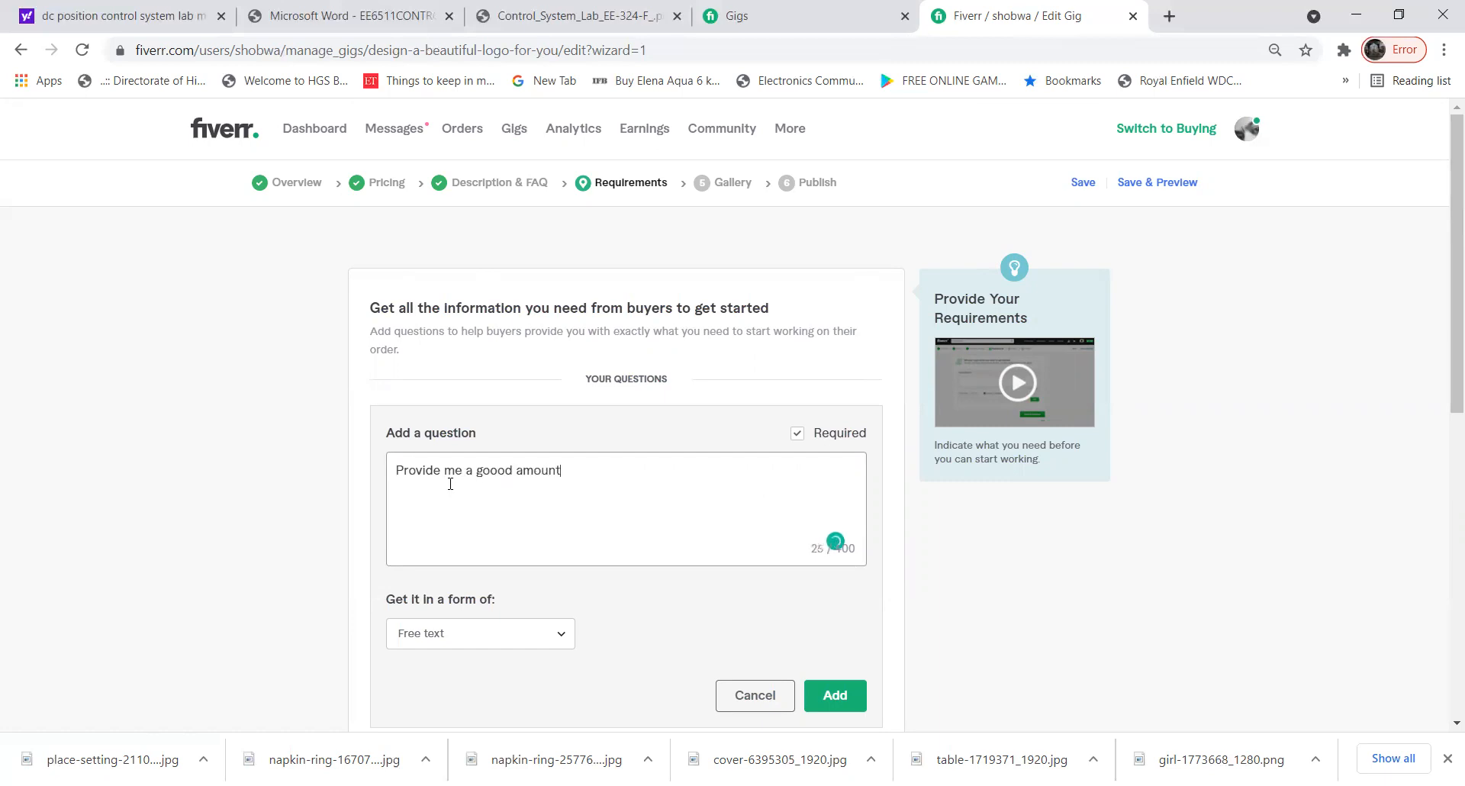
text( of speci)
mouse_move(497, 472)
click(492, 498)
text(fication)
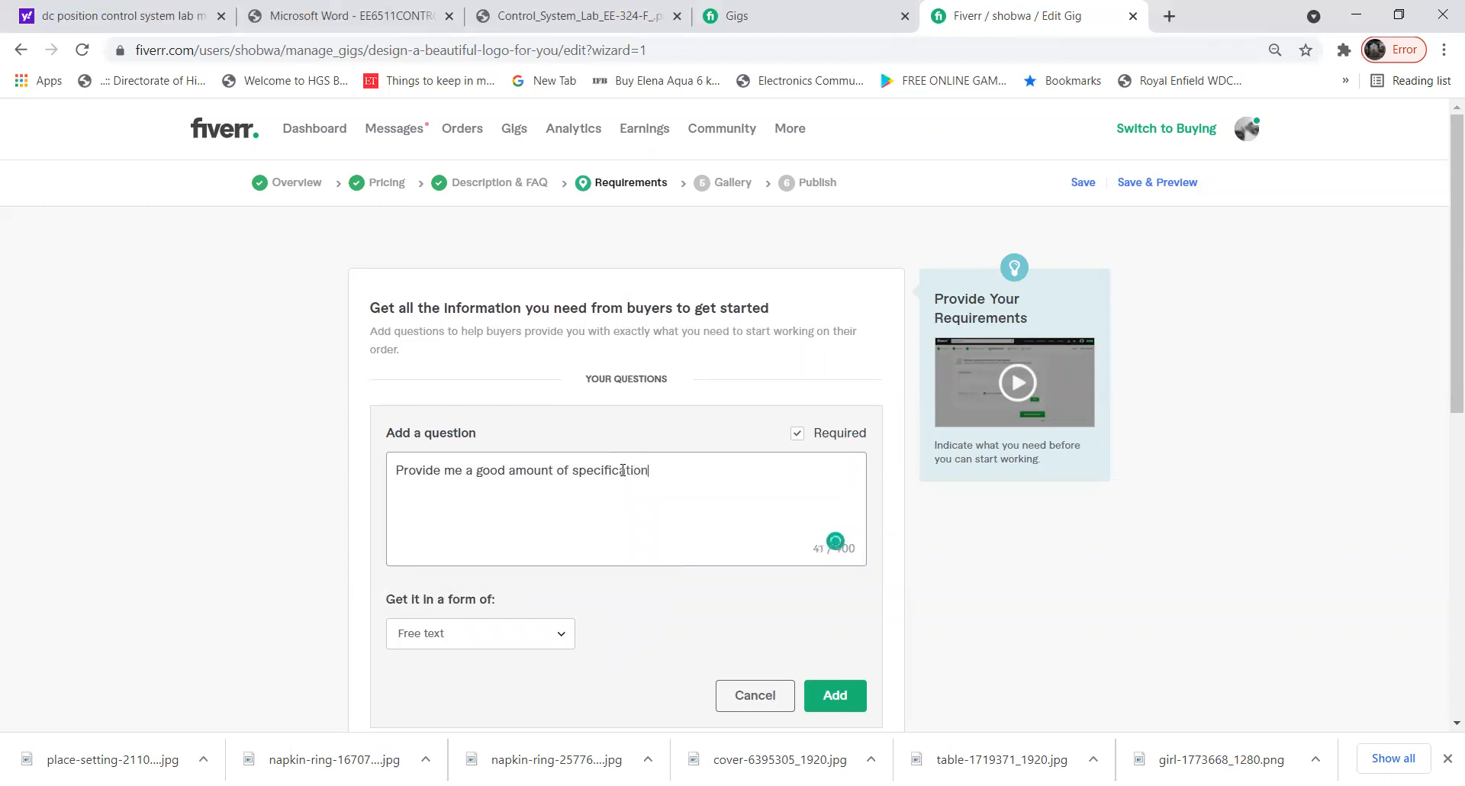
text(s regarding the logo)
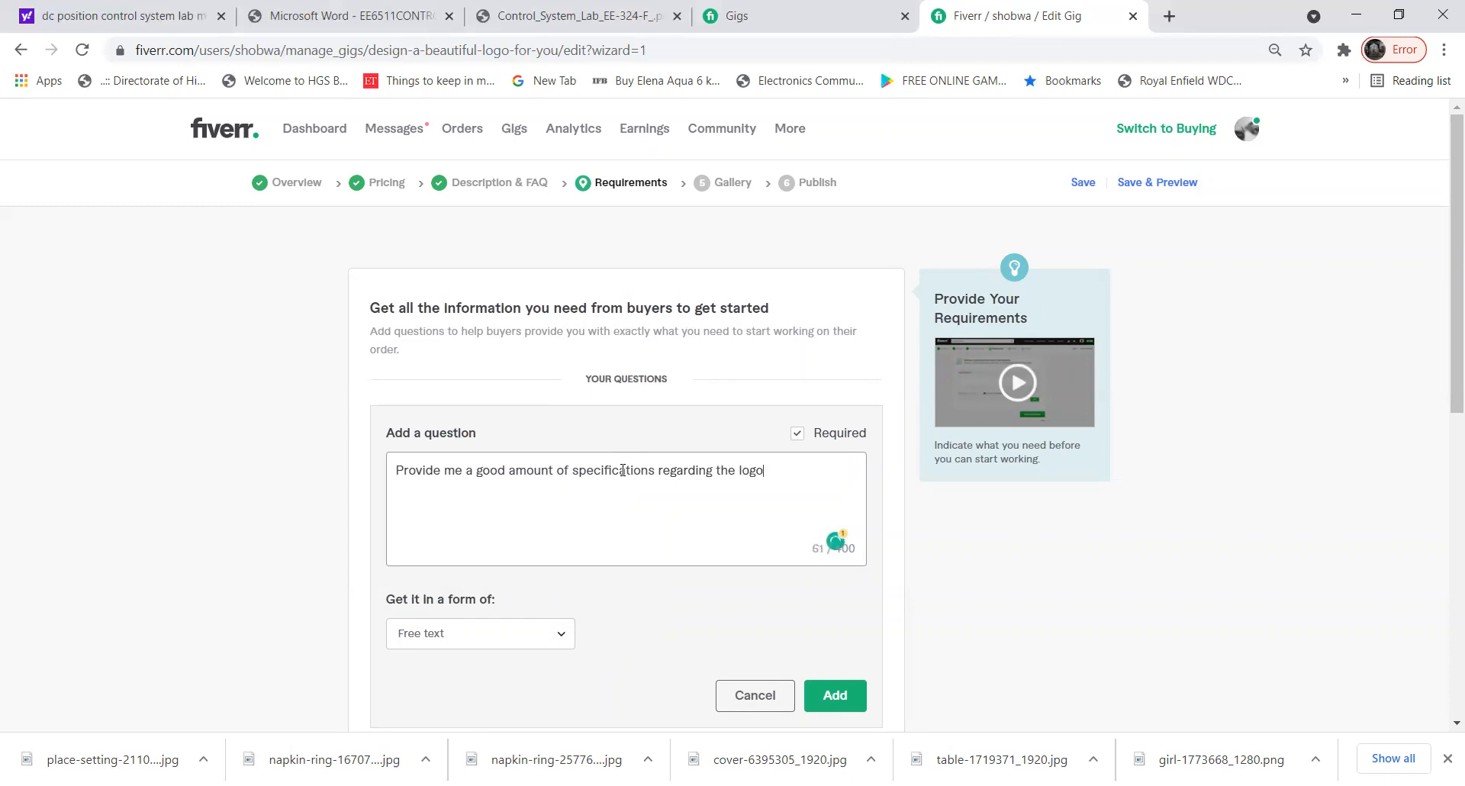
text(.)
Set the question's answer form to Attachment, add the question, and save the requirements to continue to the gallery.
click(519, 632)
click(484, 588)
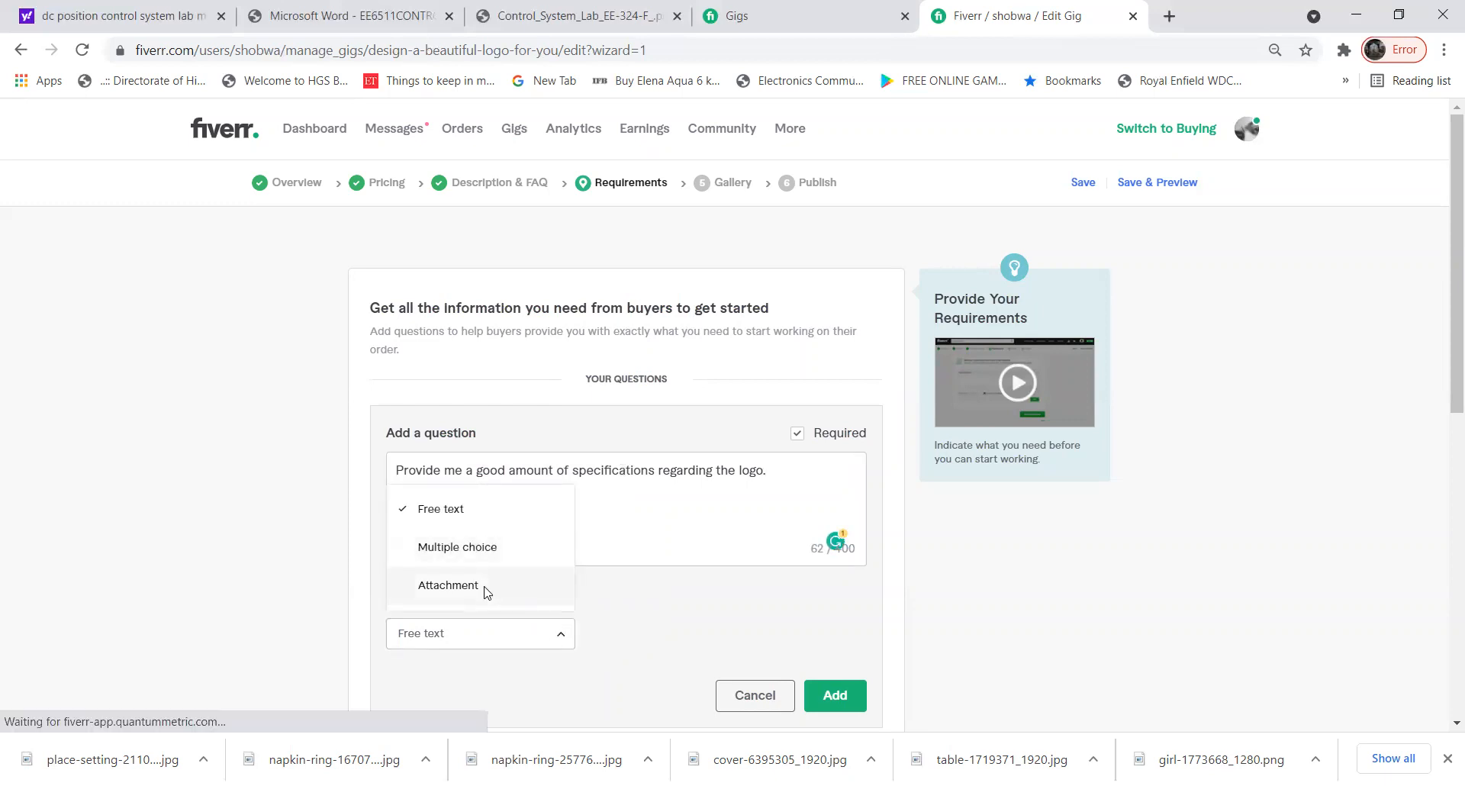
click(833, 694)
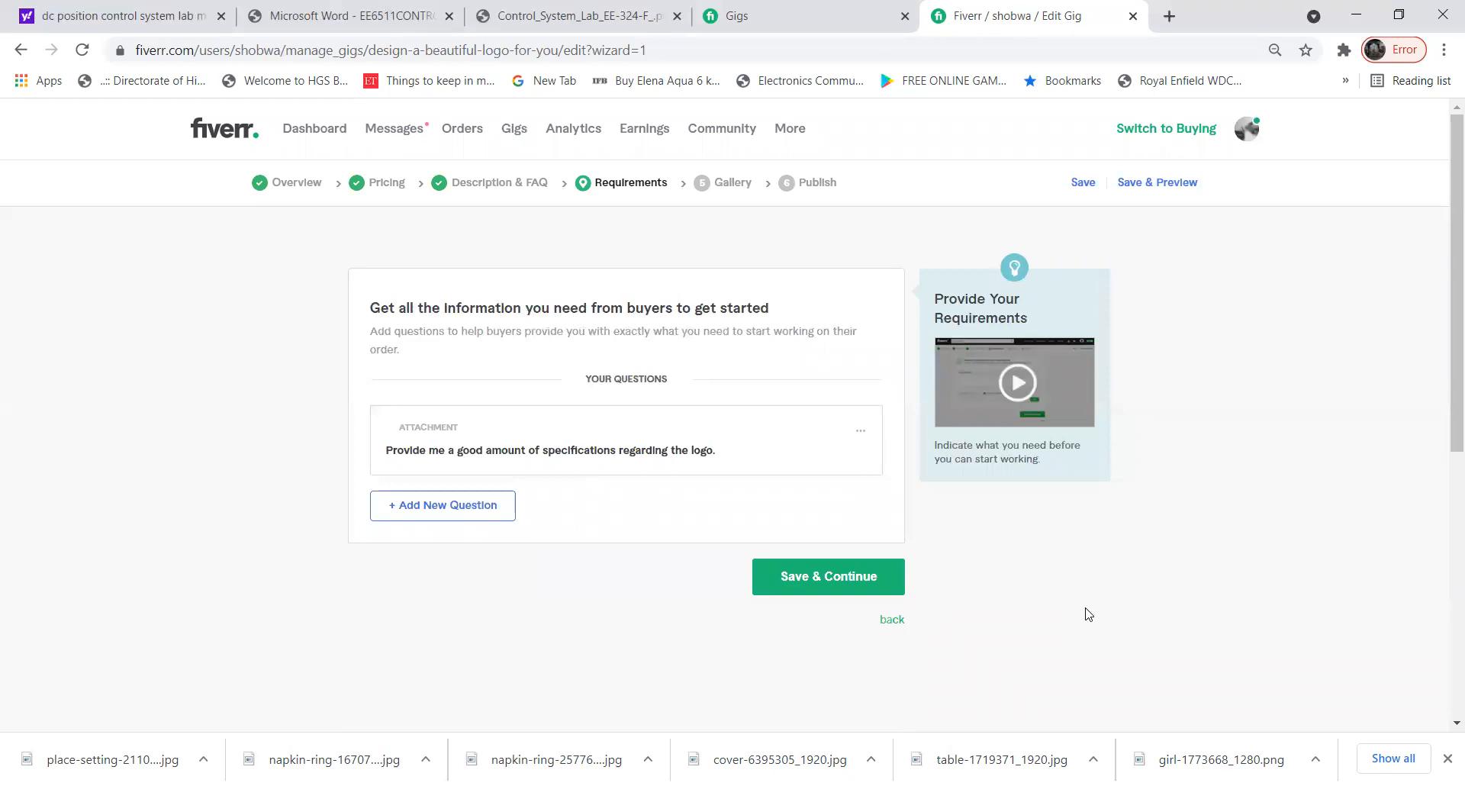
click(844, 582)
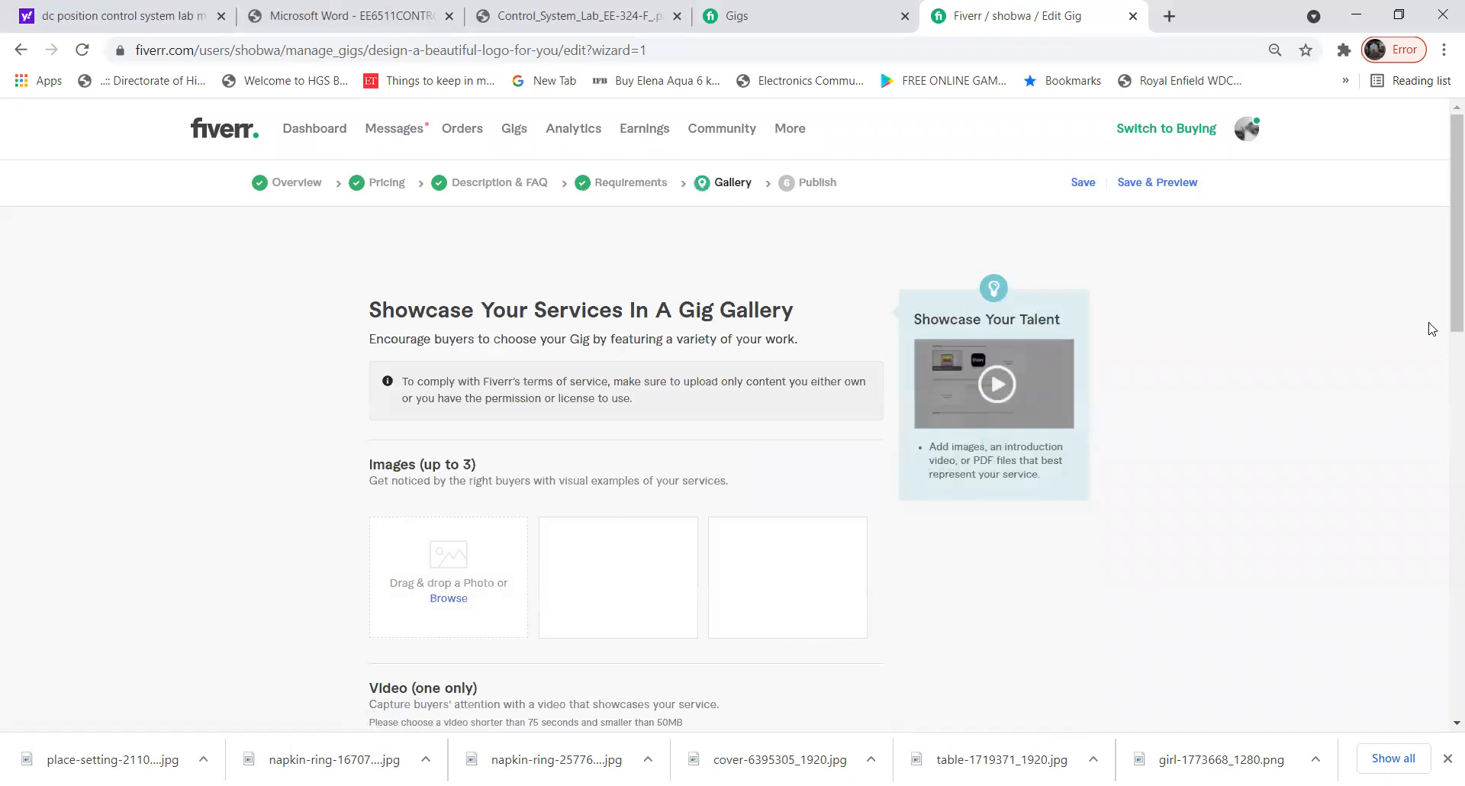
Upload the "loveyouself" picture from the PHOTOSHOP IMAGES folder as the first gig gallery image.
scroll(1443, 343, down, 3)
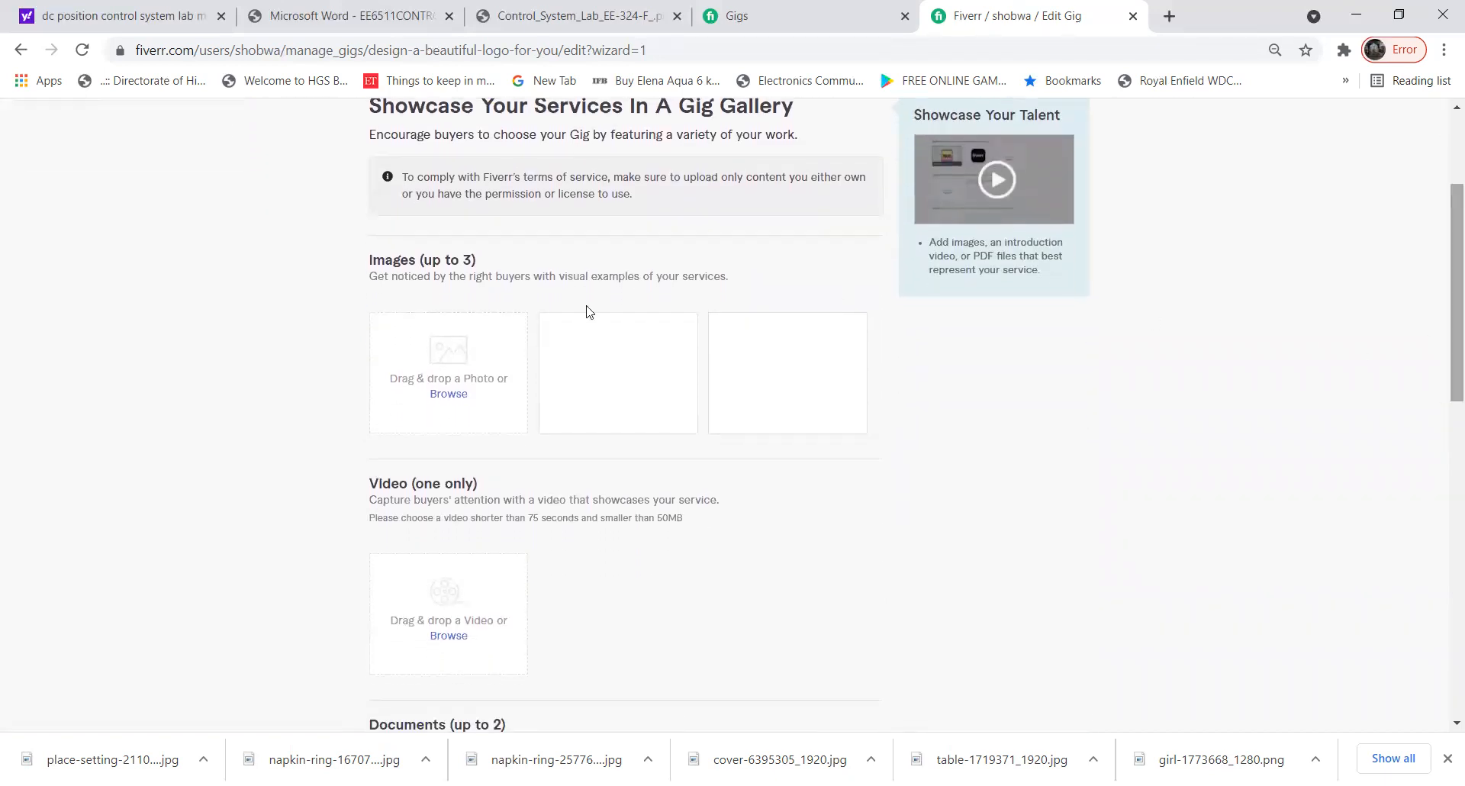
click(456, 396)
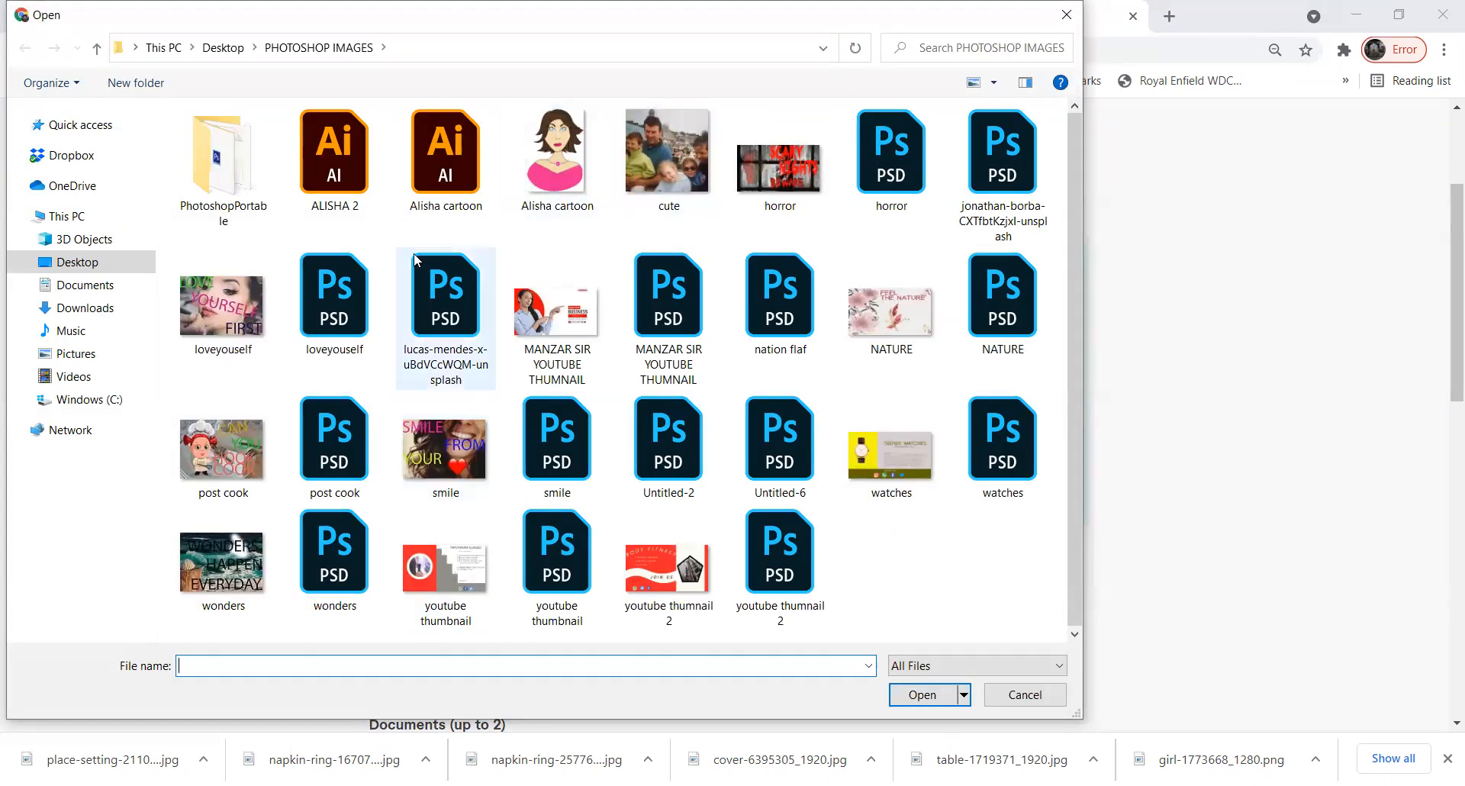
double_click(205, 305)
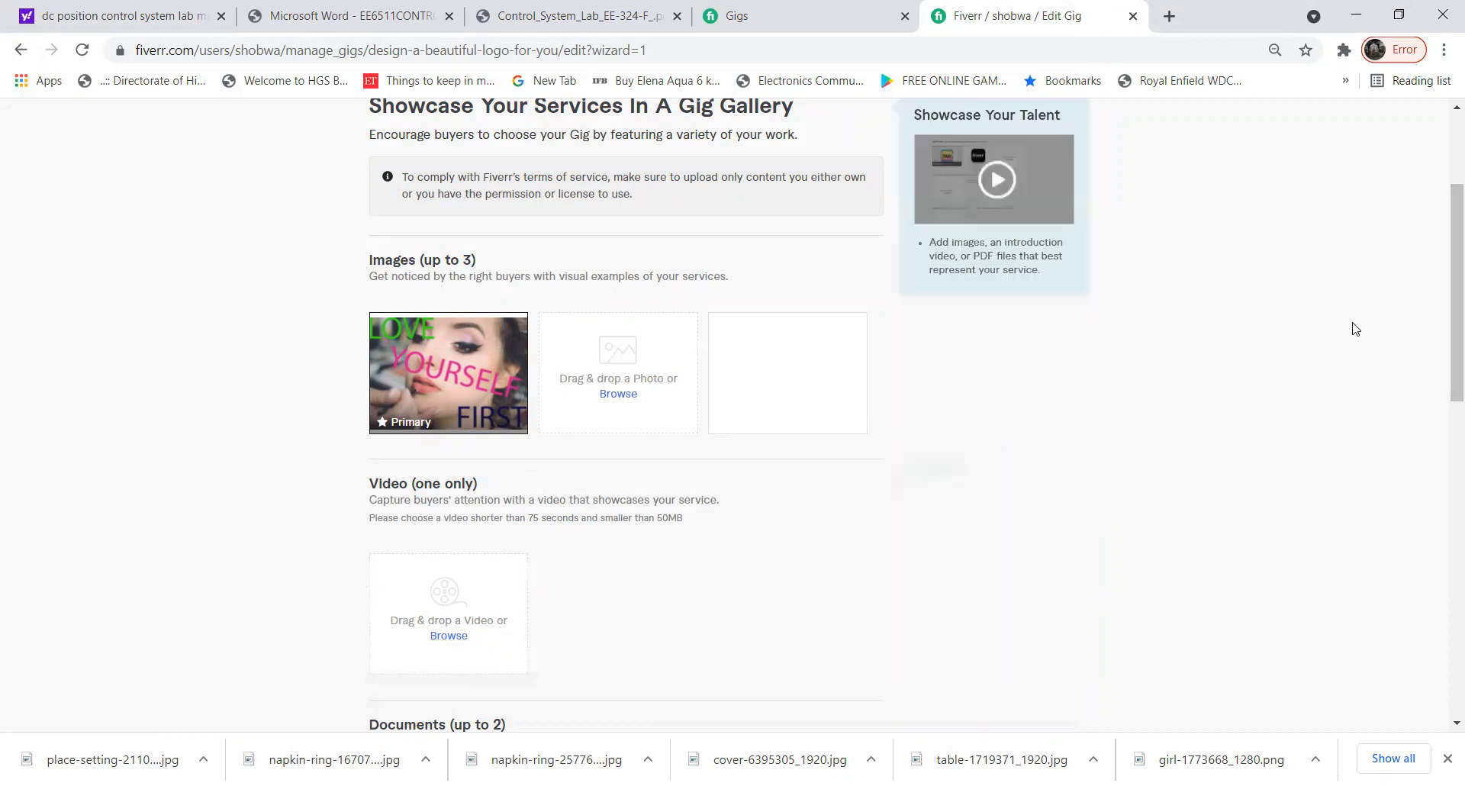
Accept the declaration that the materials are original, and save the gallery to continue to publishing.
drag(1442, 311, 1444, 410)
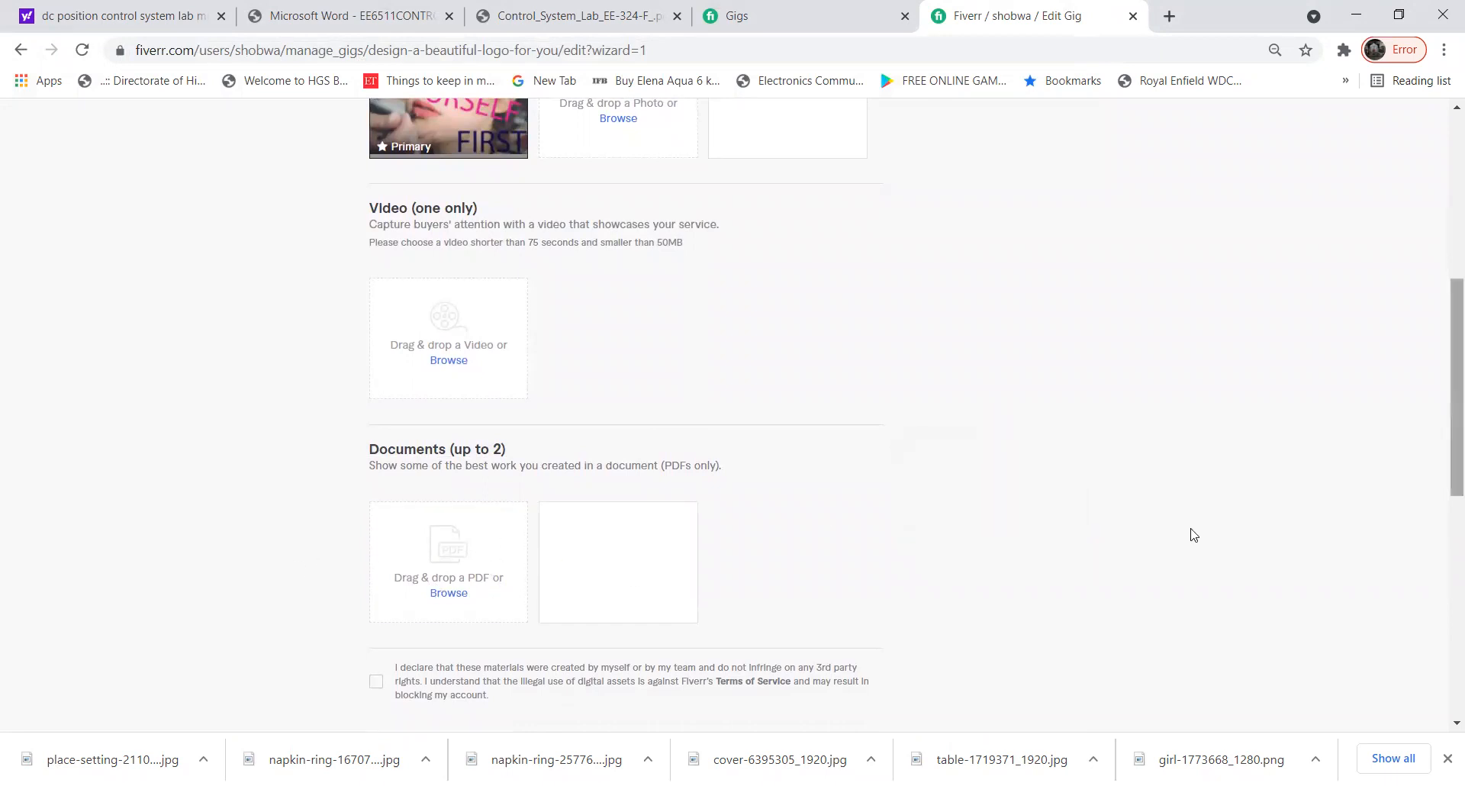
scroll(1192, 532, down, 2)
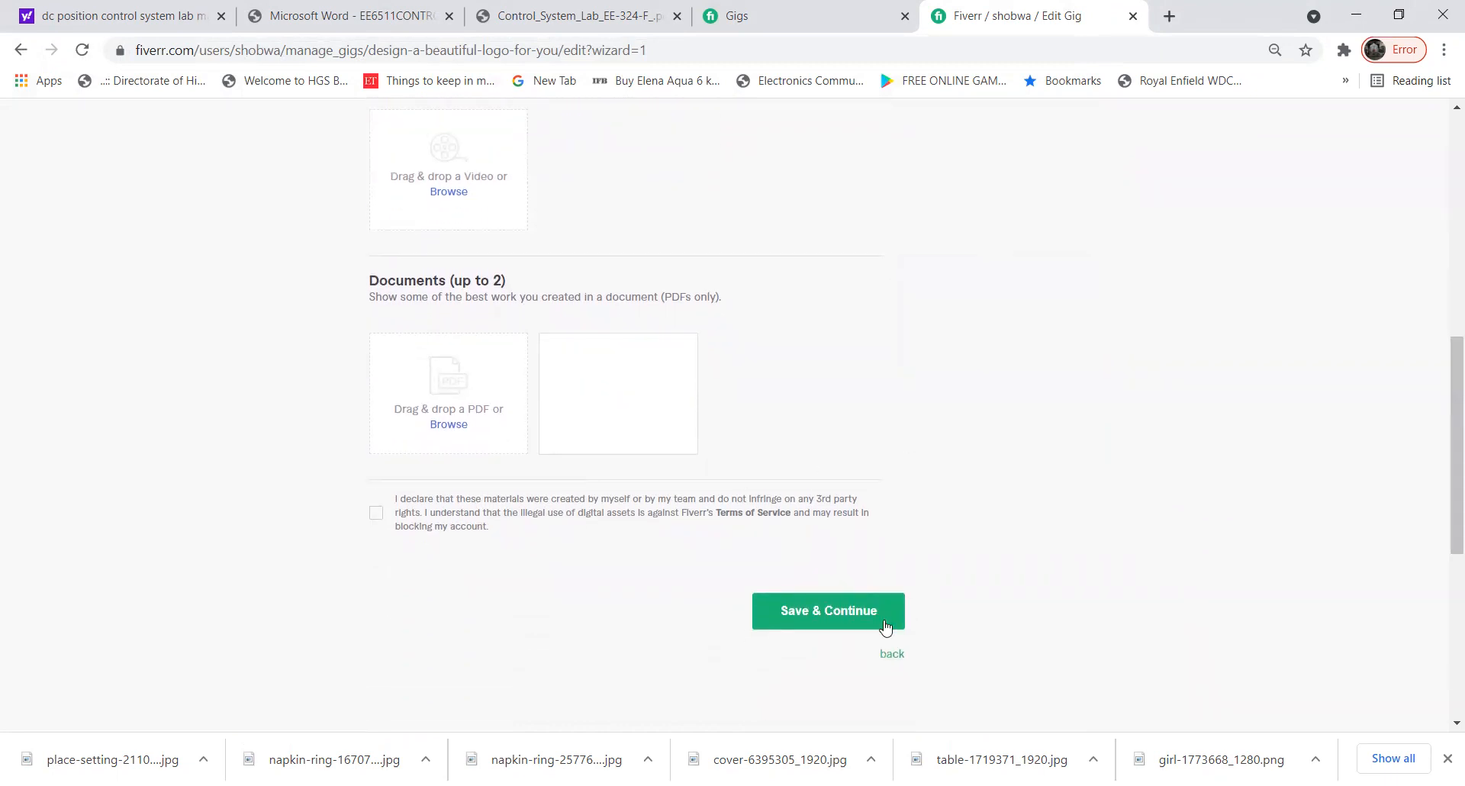
click(865, 611)
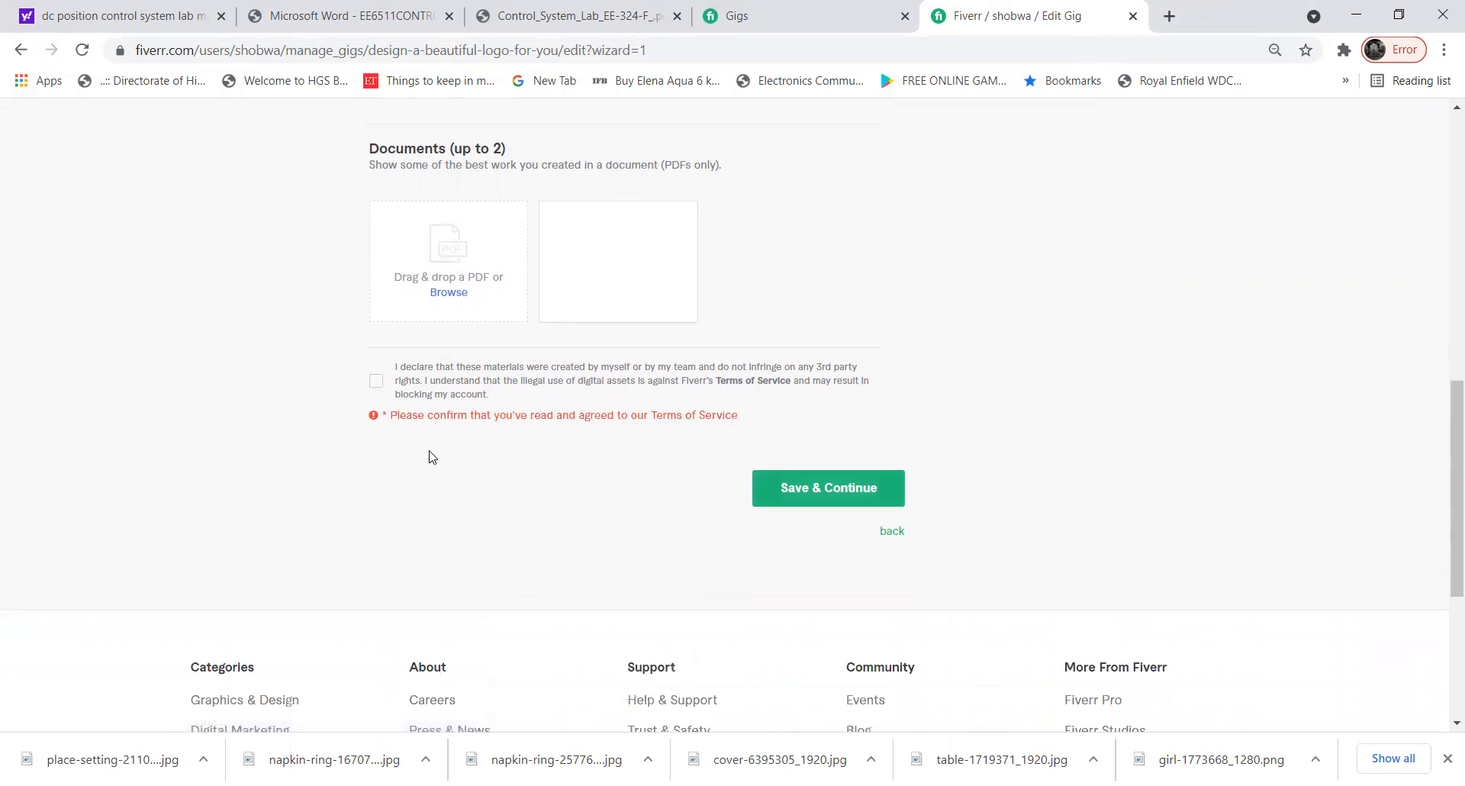
click(378, 386)
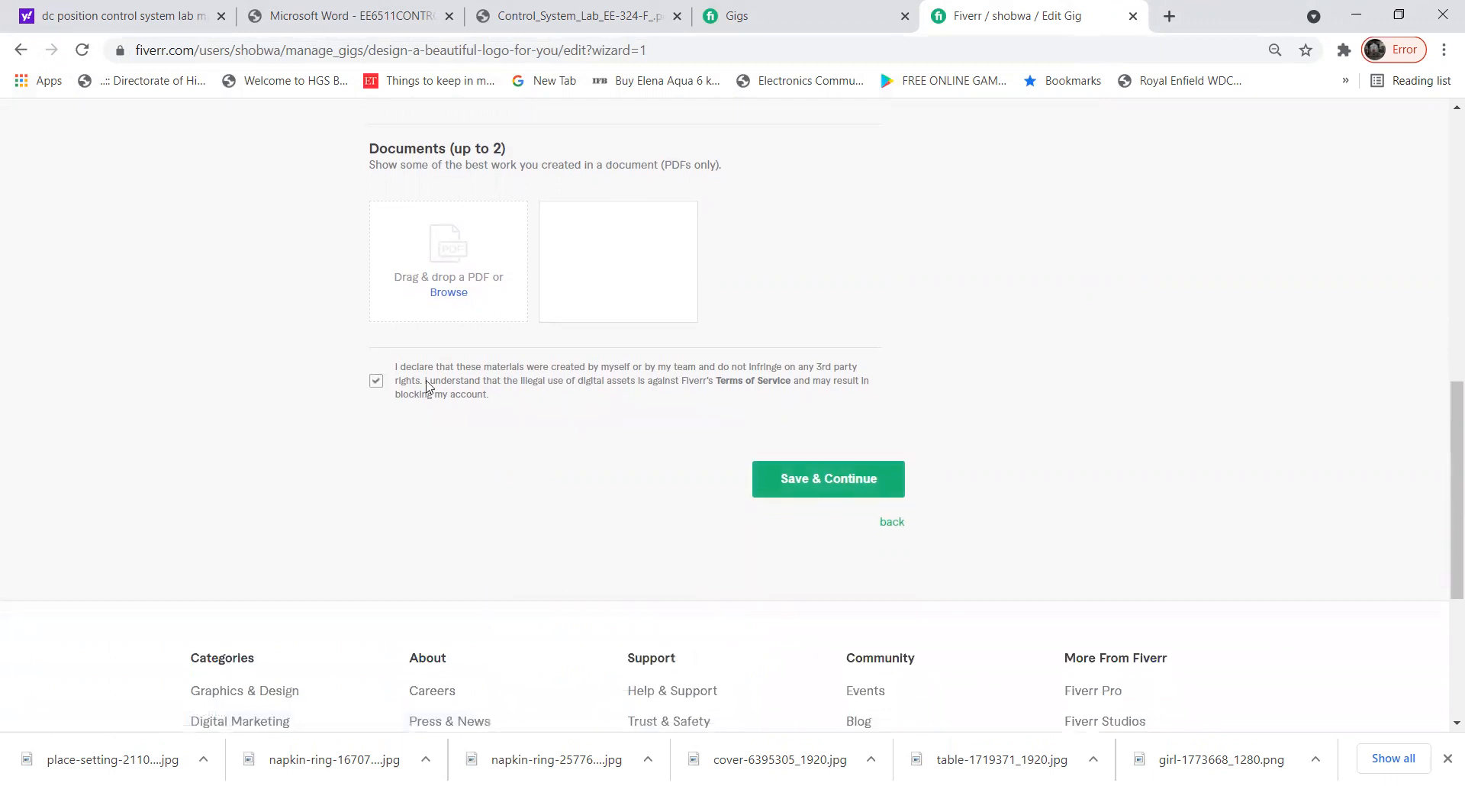
click(846, 479)
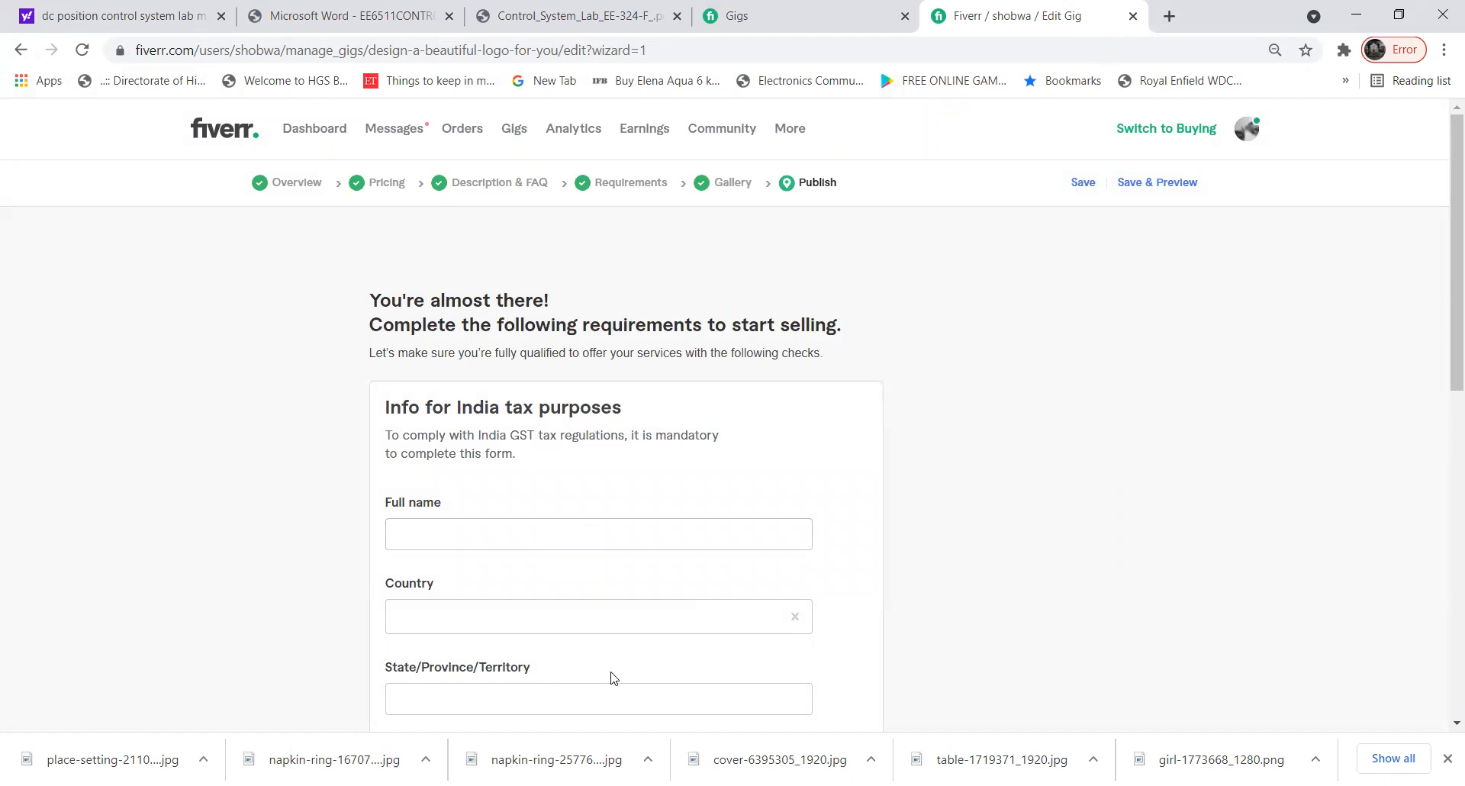
Try to save the India tax information form with its fields left blank.
scroll(1442, 420, down, 1)
scroll(1442, 422, down, 2)
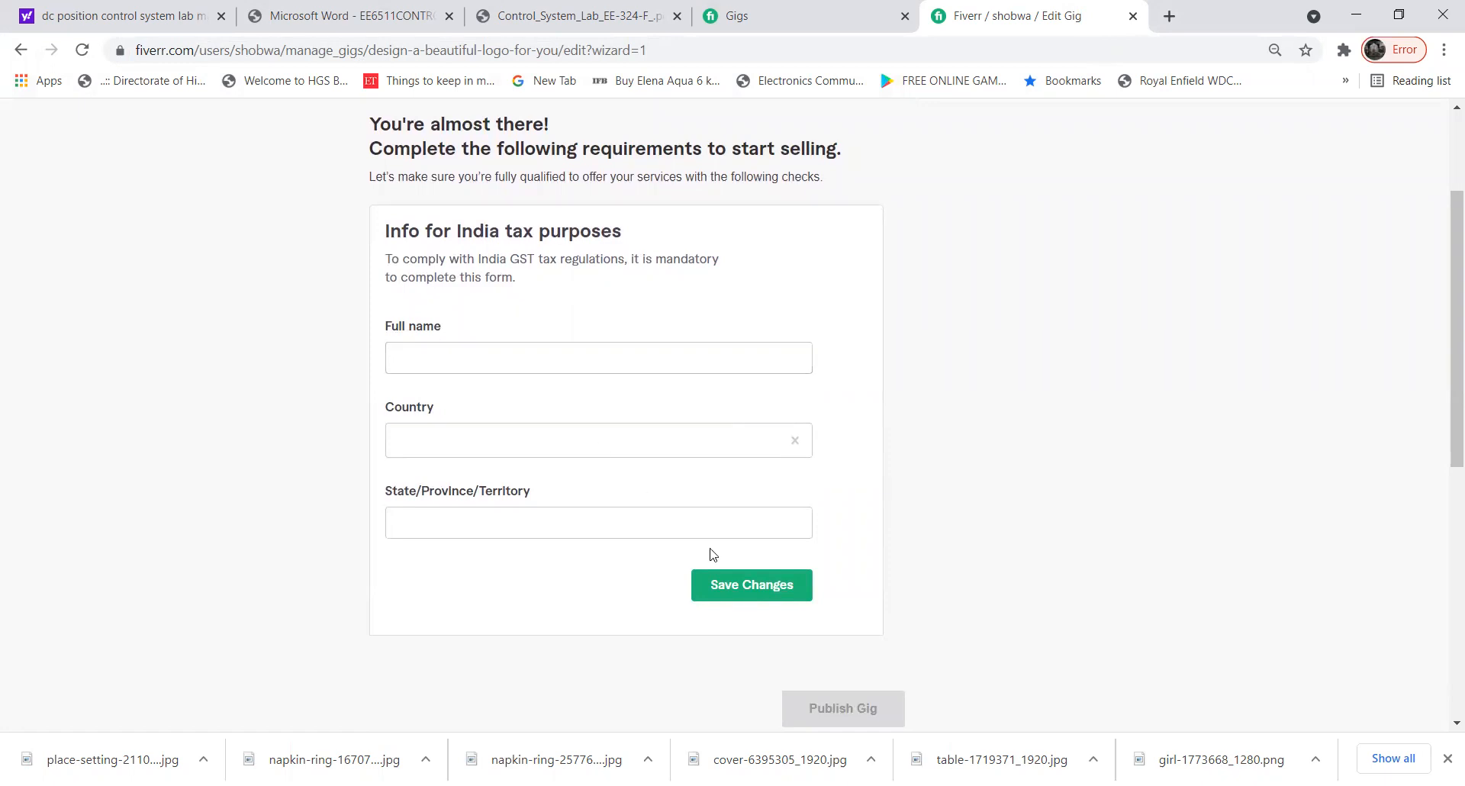
click(745, 594)
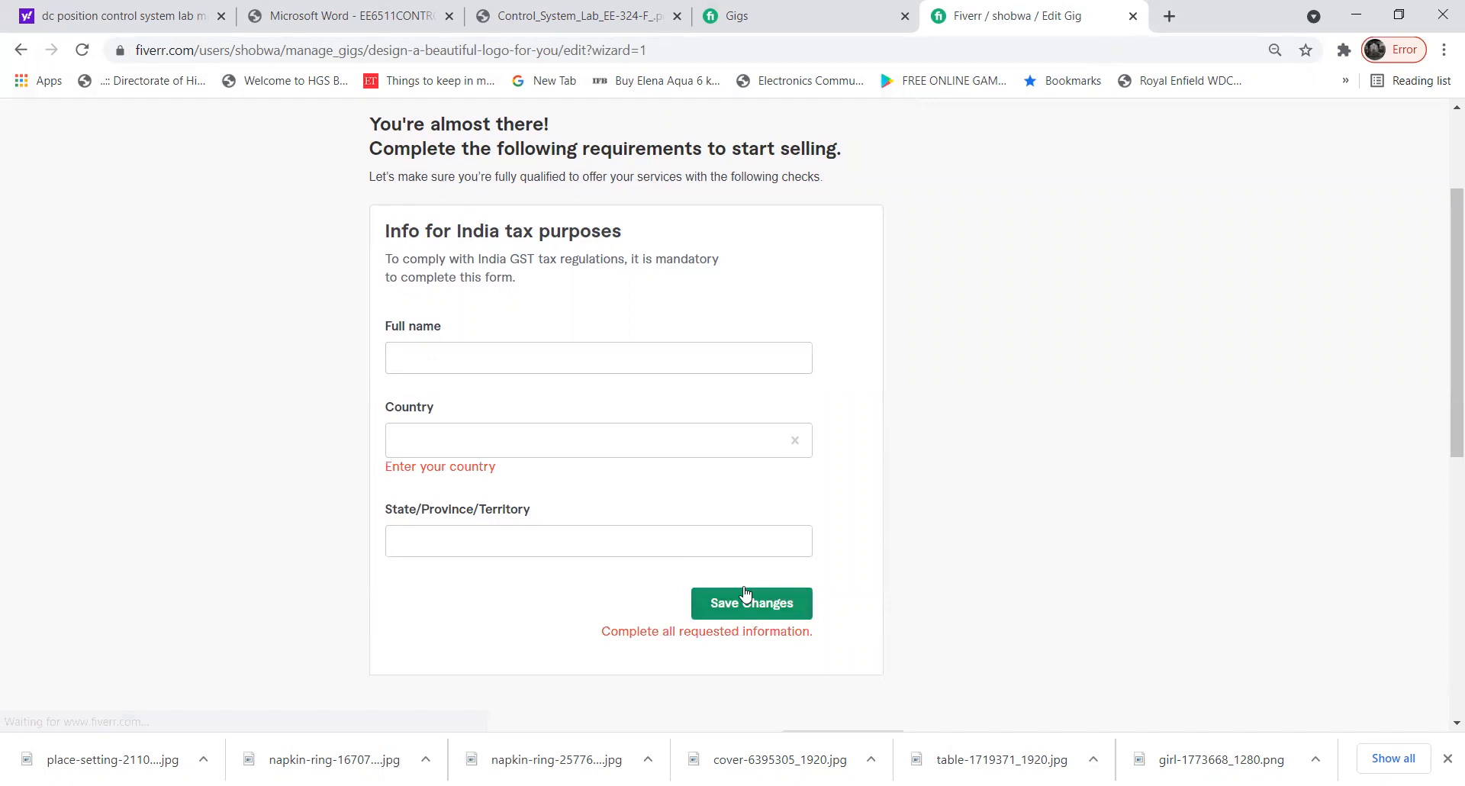
click(544, 360)
click(522, 551)
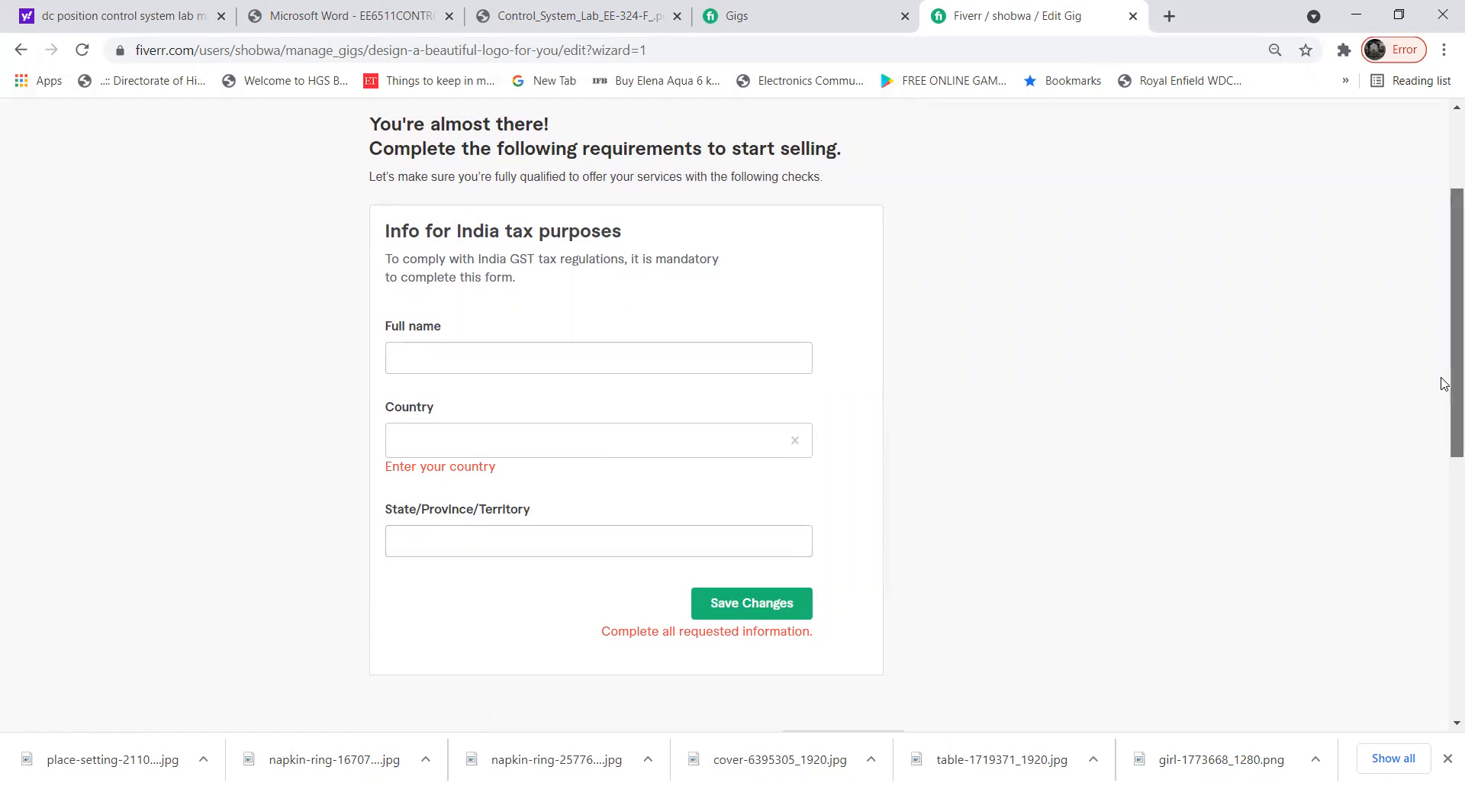
scroll(1443, 381, down, 1)
scroll(1444, 422, up, 3)
scroll(1001, 462, down, 5)
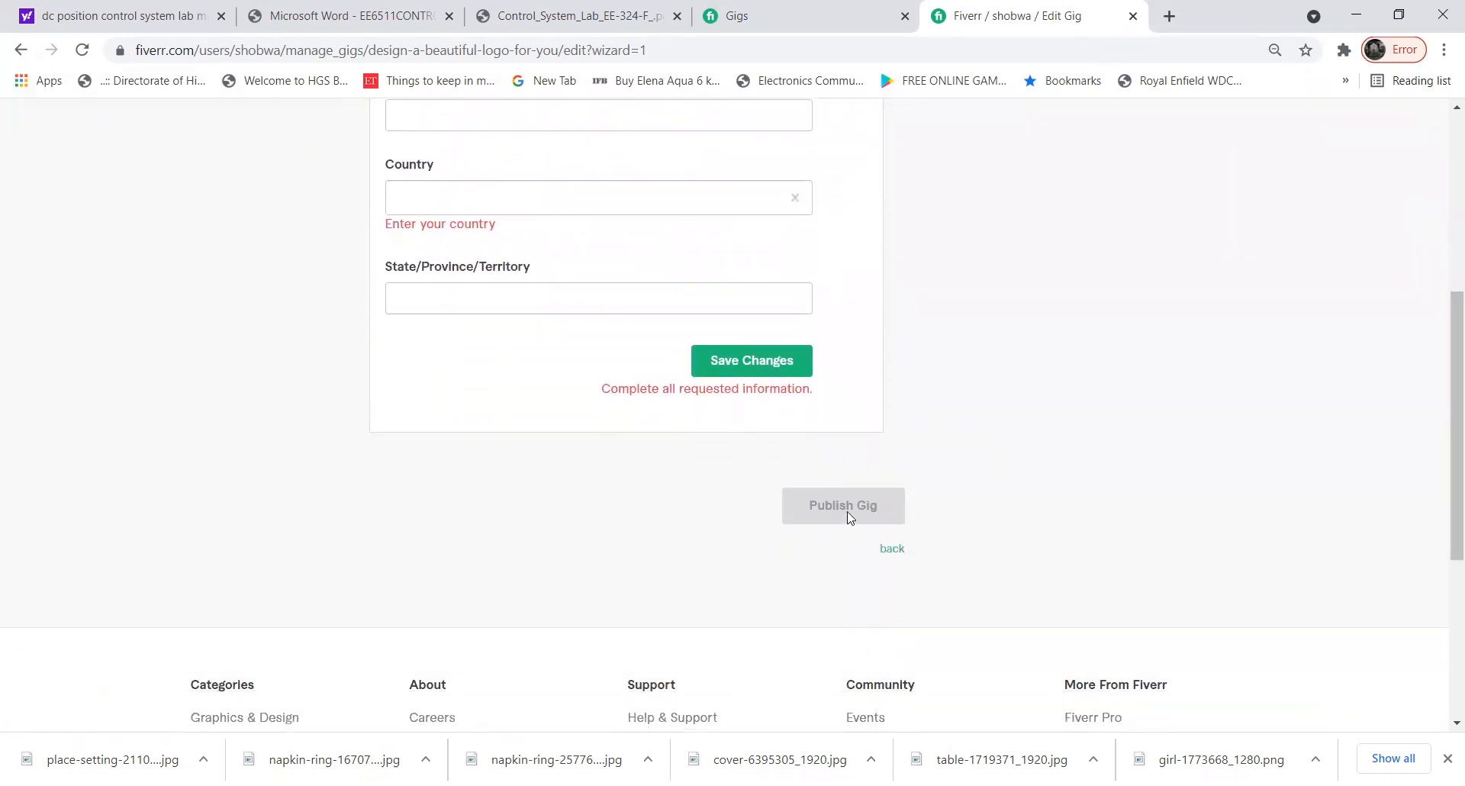
scroll(1443, 252, up, 5)
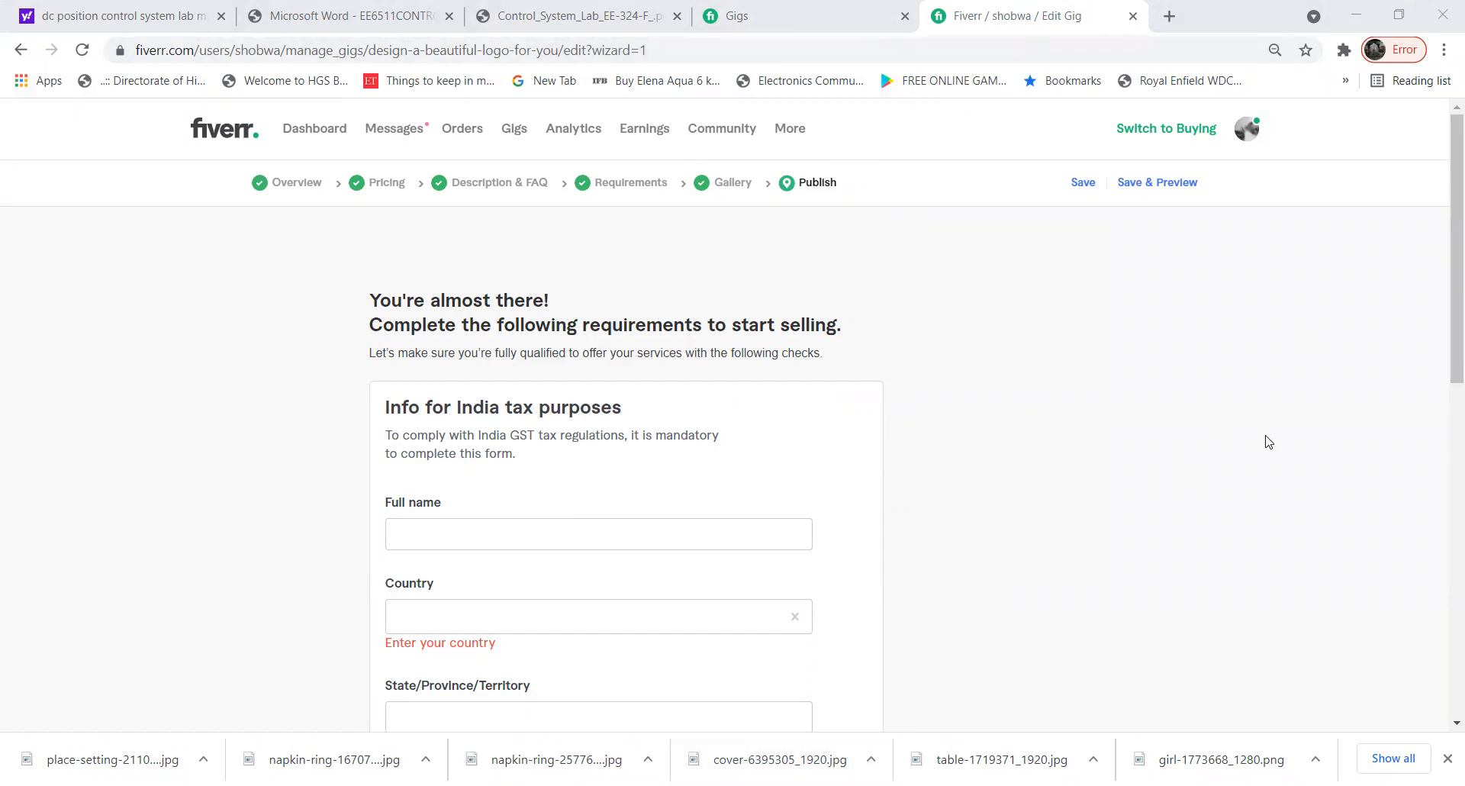
click(927, 337)
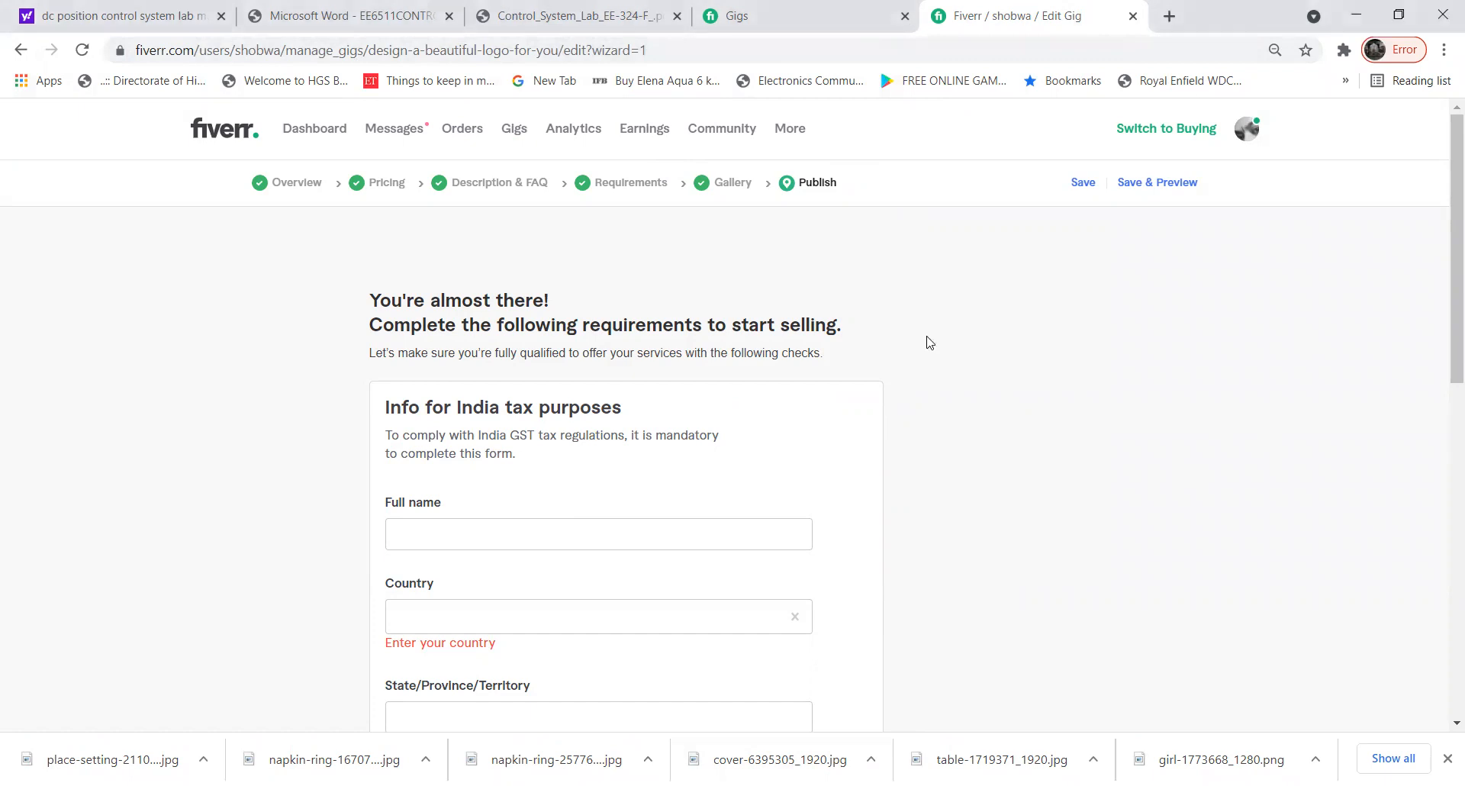